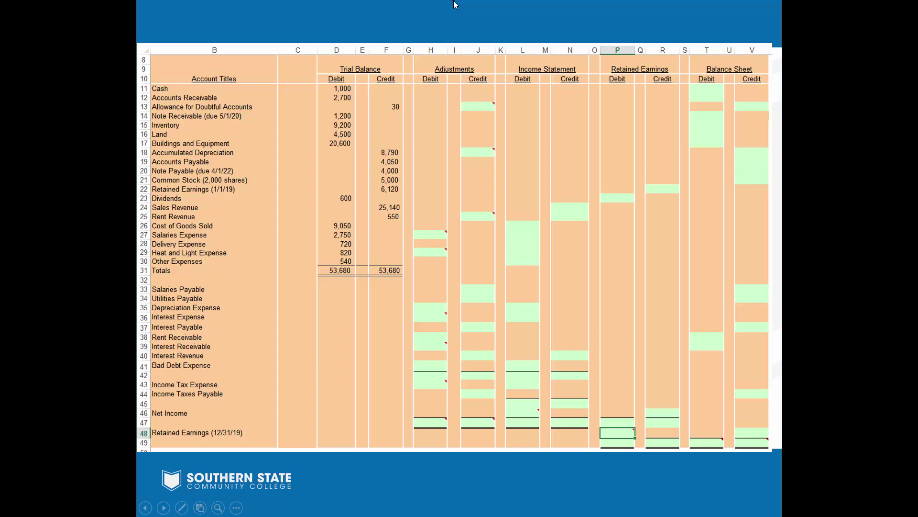
Step: Leave the slide show and switch to the Completing a Worksheet Demonstration workbook in Excel
{"action": "left_click", "coordinate": [443, 280]}
{"action": "left_click", "coordinate": [444, 279]}
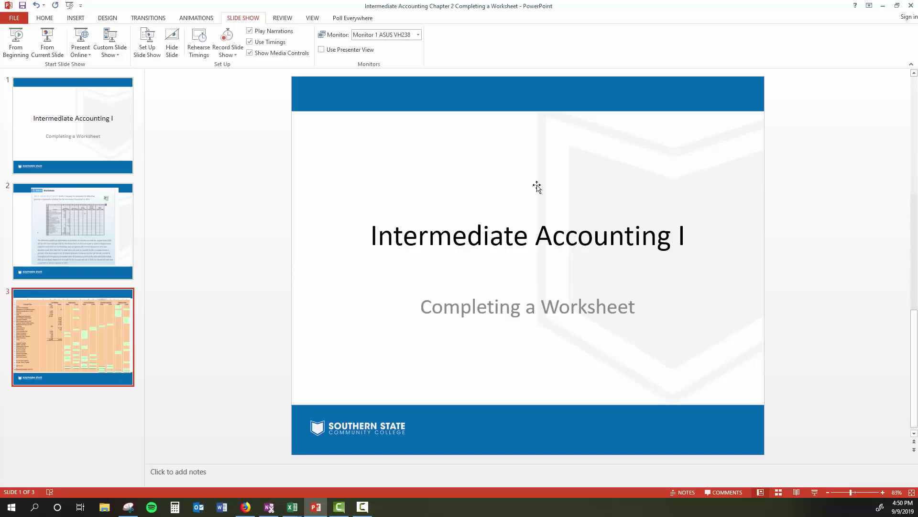
{"action": "left_click", "coordinate": [881, 8]}
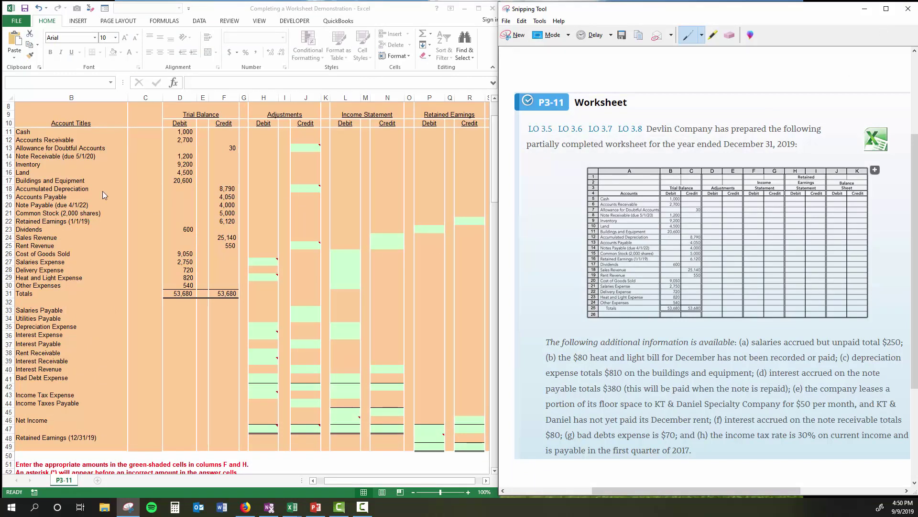
{"action": "left_click", "coordinate": [128, 182]}
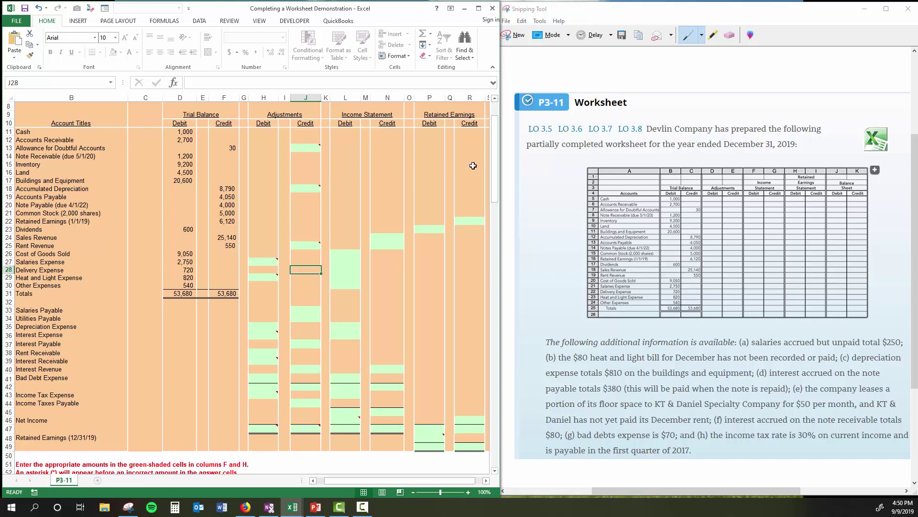
Step: Look through the P3-11 sheet's adjusting and closing entries, financial statements and the worksheet table
{"action": "left_click_drag", "start_coordinate": [496, 131], "coordinate": [465, 434]}
{"action": "scroll", "coordinate": [188, 300], "scroll_direction": "up", "scroll_amount": 3}
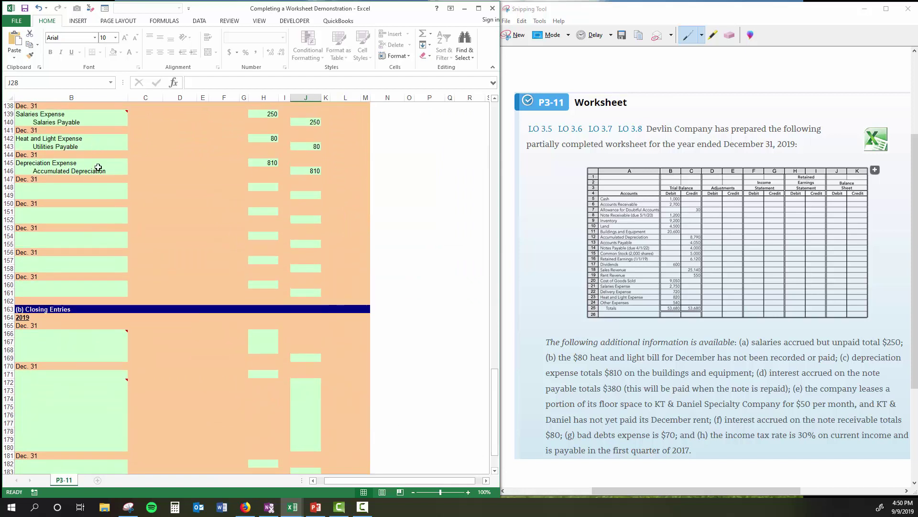
{"action": "scroll", "coordinate": [164, 315], "scroll_direction": "down", "scroll_amount": 1}
{"action": "scroll", "coordinate": [376, 254], "scroll_direction": "up", "scroll_amount": 3}
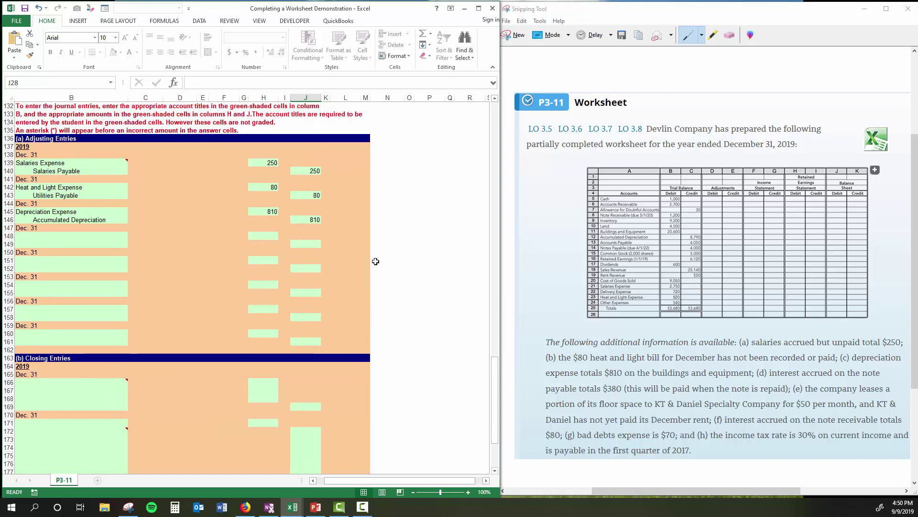
{"action": "scroll", "coordinate": [375, 261], "scroll_direction": "up", "scroll_amount": 2}
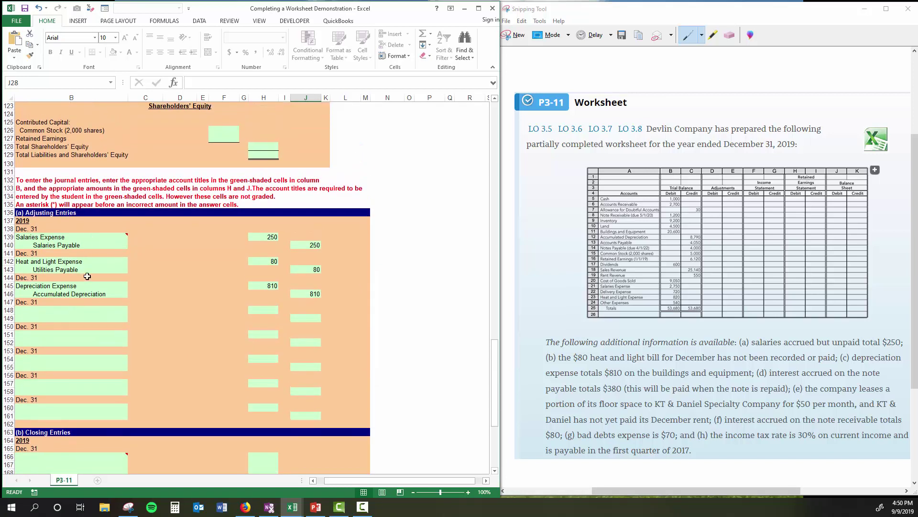
{"action": "left_click_drag", "start_coordinate": [495, 388], "coordinate": [501, 268]}
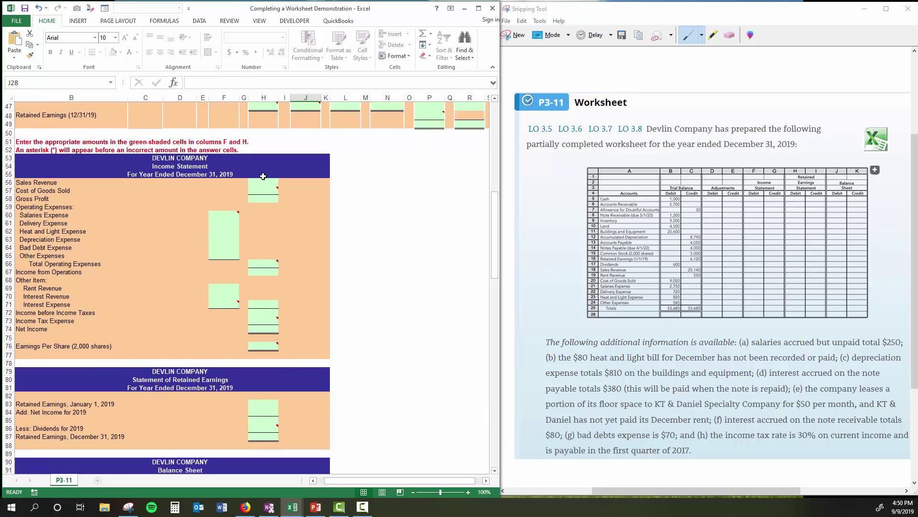
{"action": "scroll", "coordinate": [253, 262], "scroll_direction": "up", "scroll_amount": 1}
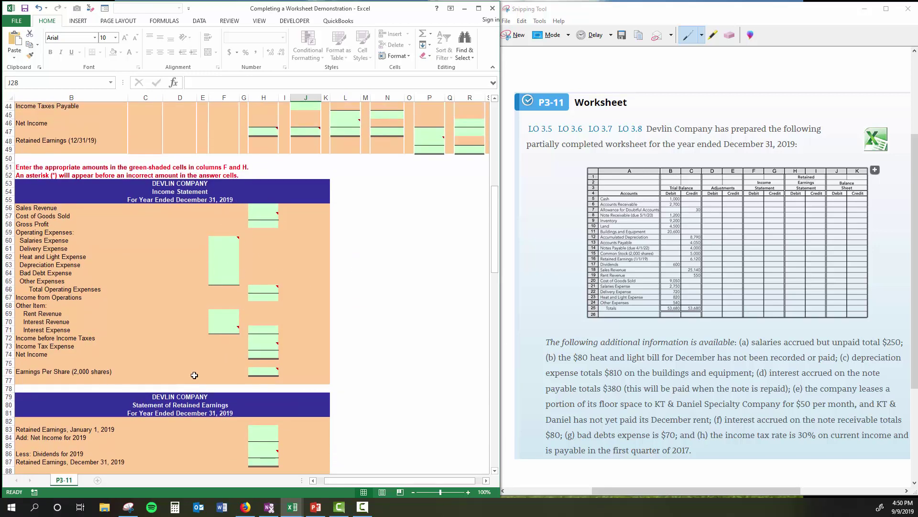
{"action": "scroll", "coordinate": [194, 407], "scroll_direction": "down", "scroll_amount": 3}
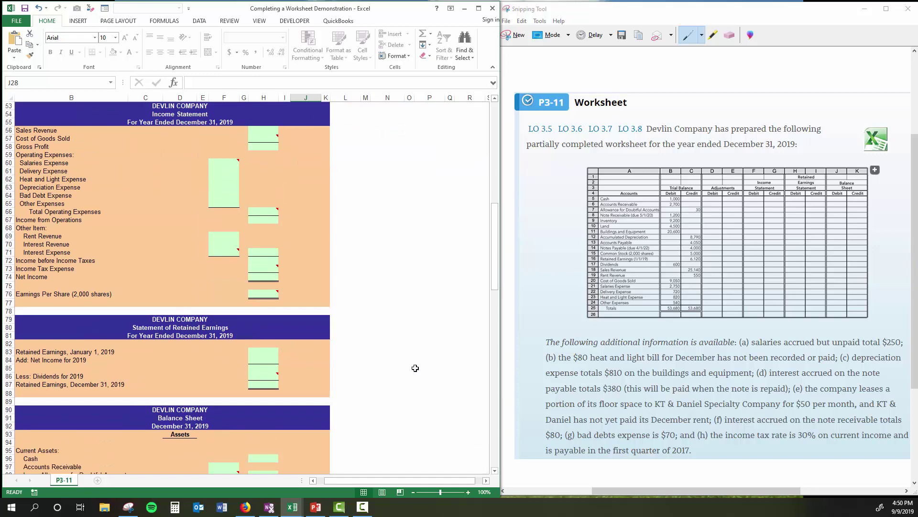
{"action": "left_click_drag", "start_coordinate": [498, 283], "coordinate": [495, 166]}
{"action": "scroll", "coordinate": [389, 229], "scroll_direction": "down", "scroll_amount": 1}
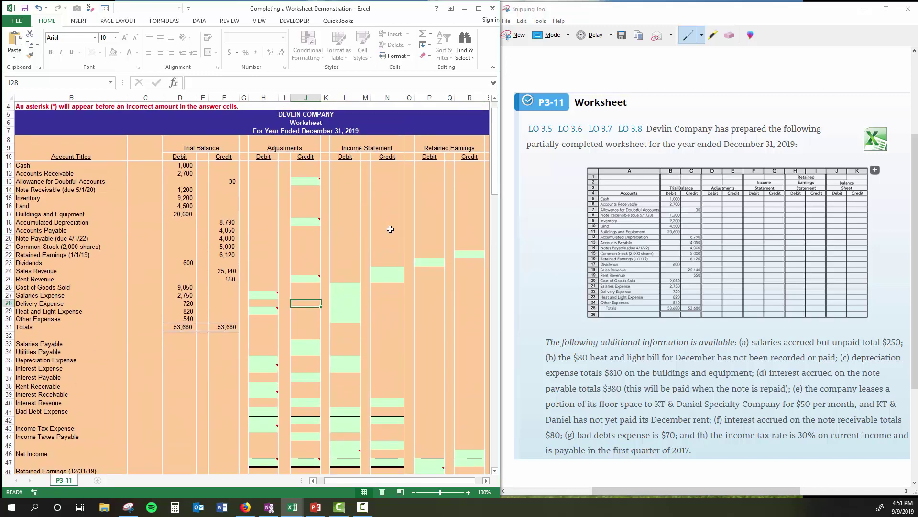
{"action": "scroll", "coordinate": [302, 270], "scroll_direction": "down", "scroll_amount": 1}
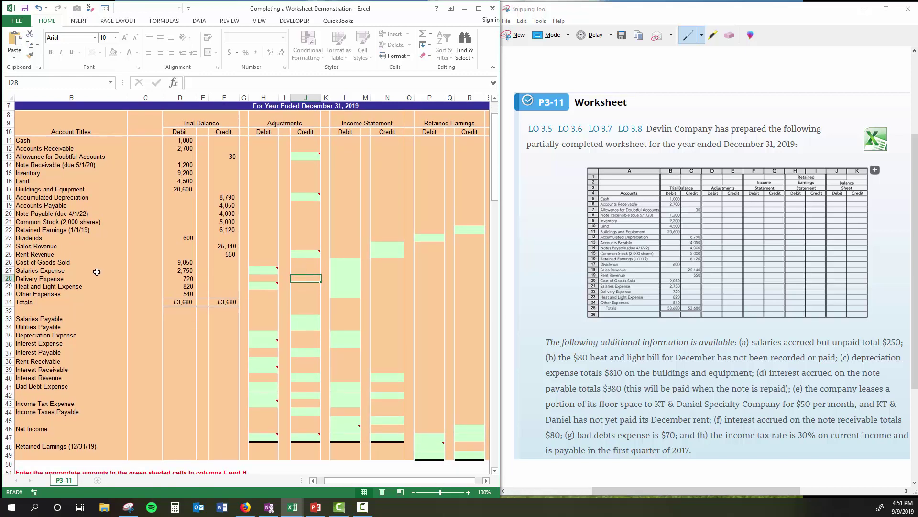
Step: Check the debit and credit totals of the trial balance in row 31
{"action": "left_click", "coordinate": [184, 302]}
{"action": "key", "text": "Right"}
{"action": "key", "text": "Right"}
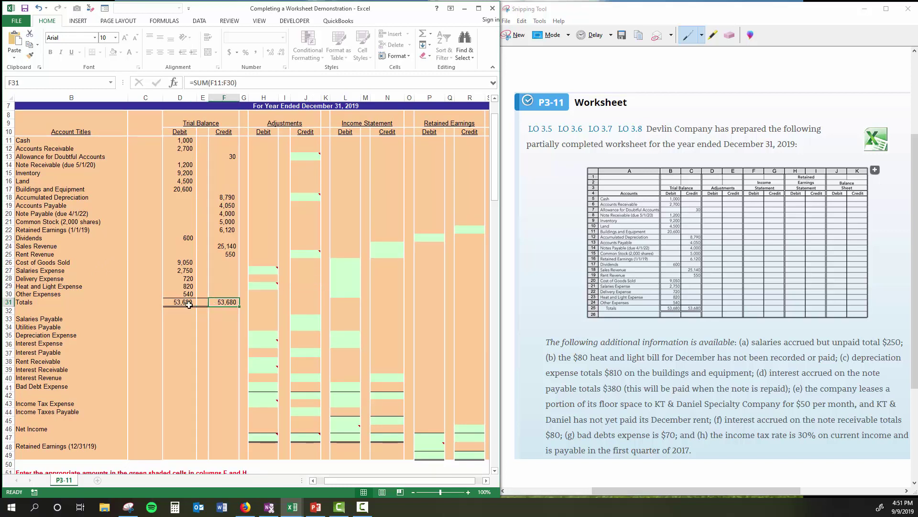
{"action": "left_click", "coordinate": [182, 304]}
{"action": "left_click", "coordinate": [222, 302]}
Step: Record the accrued salaries adjustment: 250 debit for Salaries Expense and 250 credit for Salaries Payable
{"action": "left_click", "coordinate": [620, 260]}
{"action": "scroll", "coordinate": [620, 260], "scroll_direction": "down", "scroll_amount": 1}
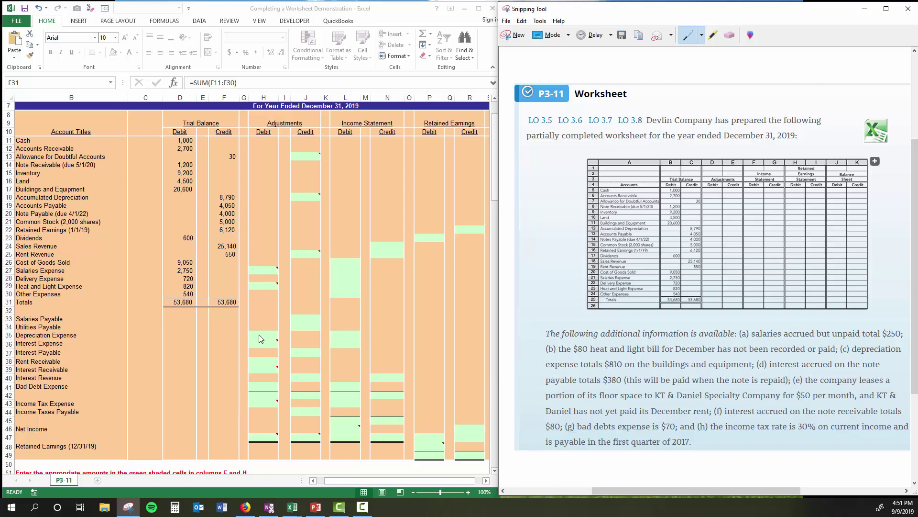
{"action": "left_click", "coordinate": [258, 270]}
{"action": "type", "text": "250"}
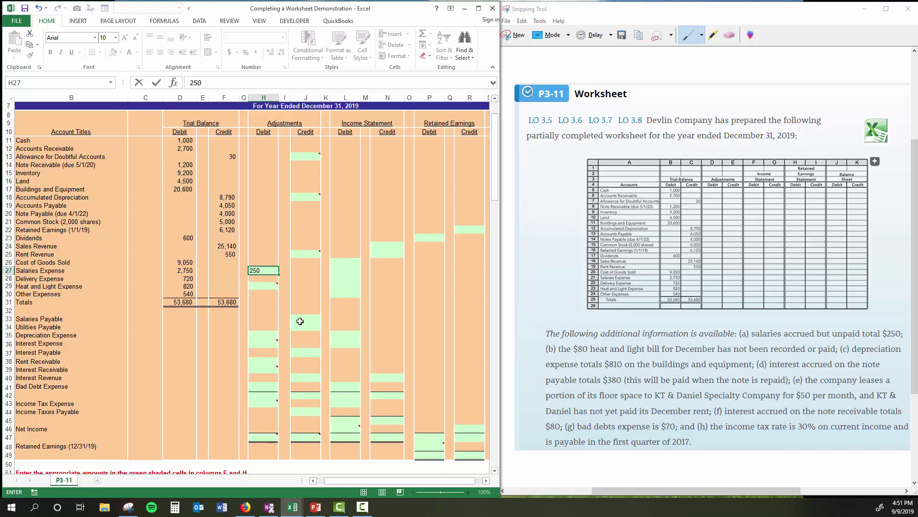
{"action": "left_click", "coordinate": [299, 319]}
{"action": "type", "text": "250"}
{"action": "left_click", "coordinate": [282, 336]}
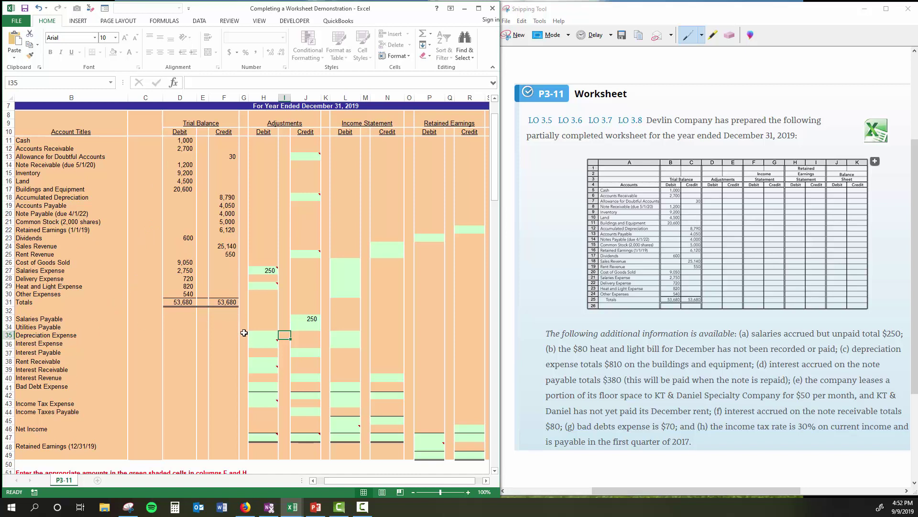
Step: Review the Salaries Expense journal entry in the Adjusting Entries section and return to the worksheet table
{"action": "left_click_drag", "start_coordinate": [497, 182], "coordinate": [494, 423]}
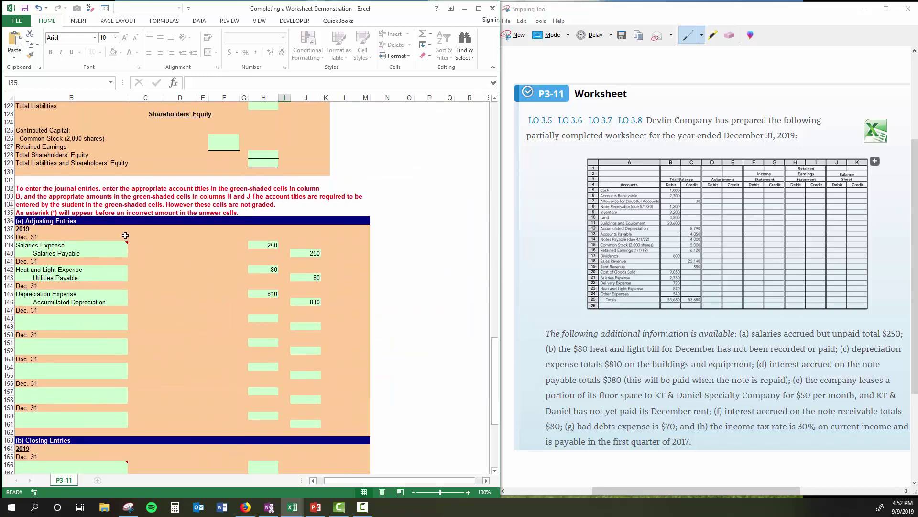
{"action": "left_click", "coordinate": [89, 249]}
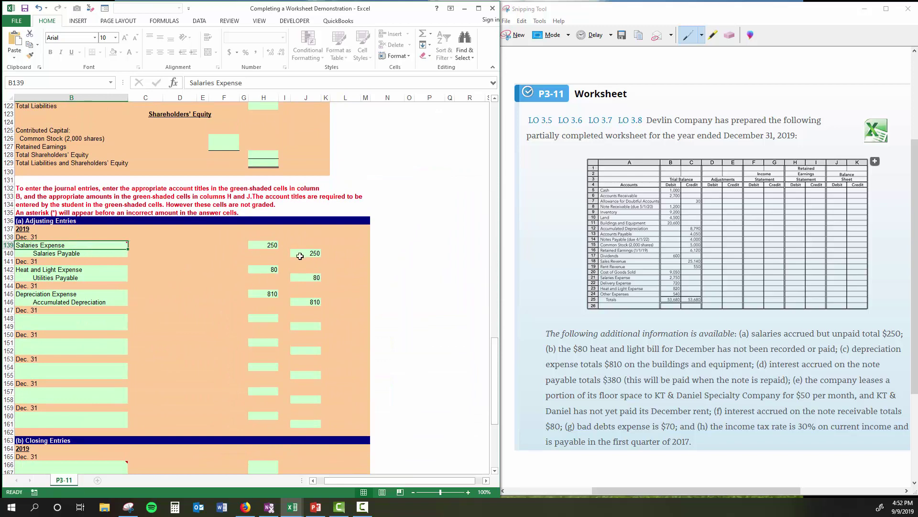
{"action": "left_click_drag", "start_coordinate": [491, 380], "coordinate": [493, 163]}
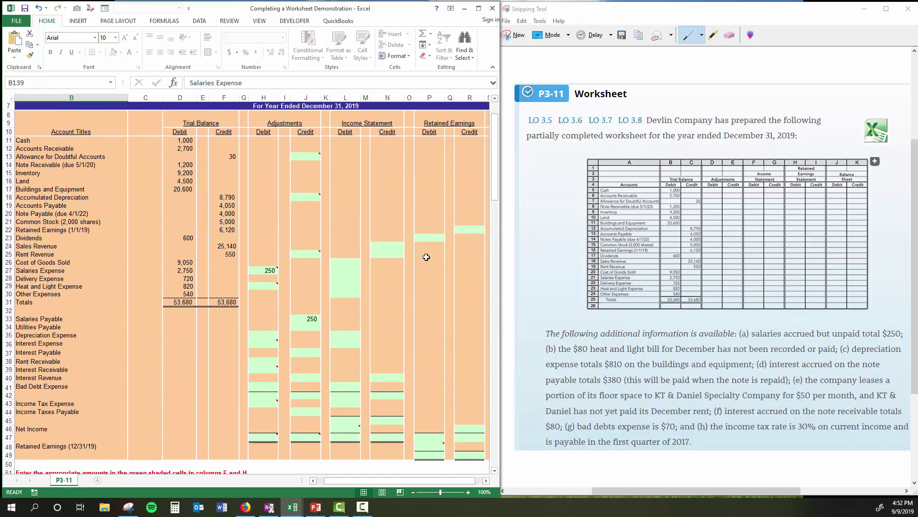
{"action": "left_click_drag", "start_coordinate": [499, 195], "coordinate": [498, 190]}
Step: Record the December utility bill adjustment: 80 debit for Heat and Light Expense and 80 credit for Utilities Payable
{"action": "mouse_move", "coordinate": [269, 268]}
{"action": "left_click", "coordinate": [267, 286]}
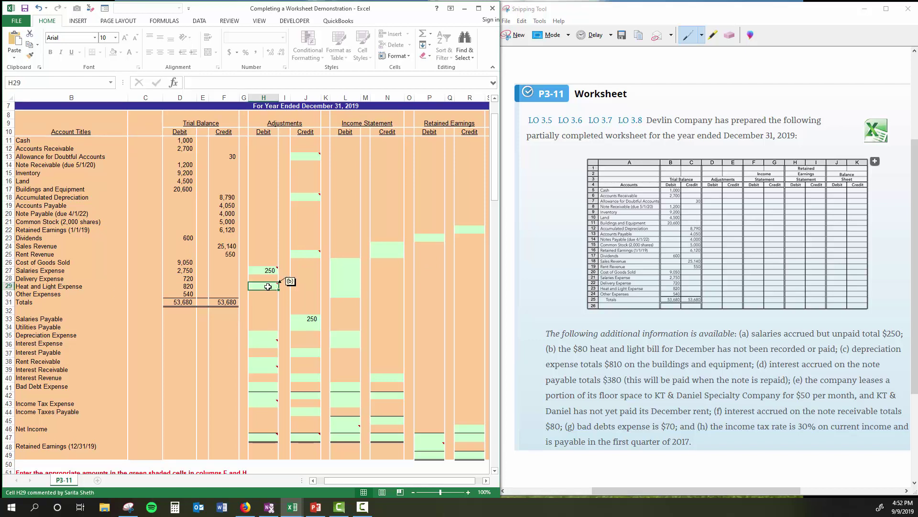
{"action": "type", "text": "80"}
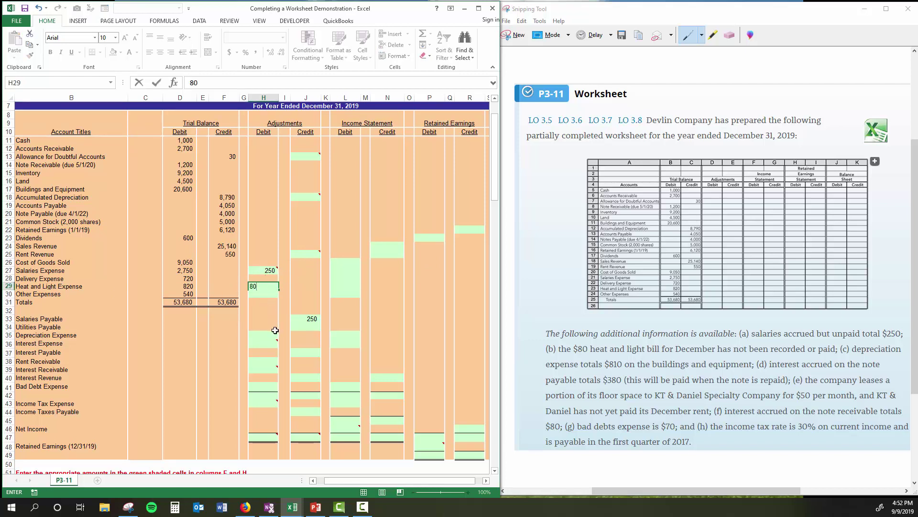
{"action": "left_click", "coordinate": [303, 327]}
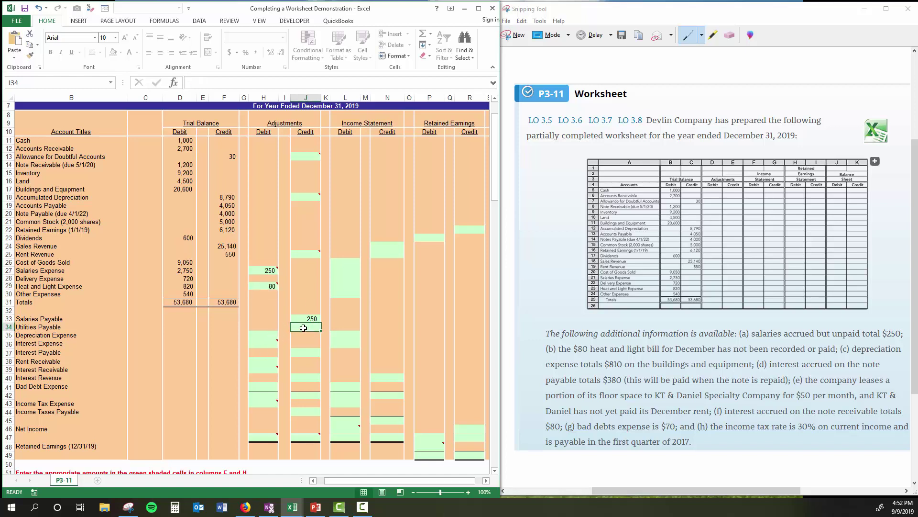
{"action": "type", "text": "80"}
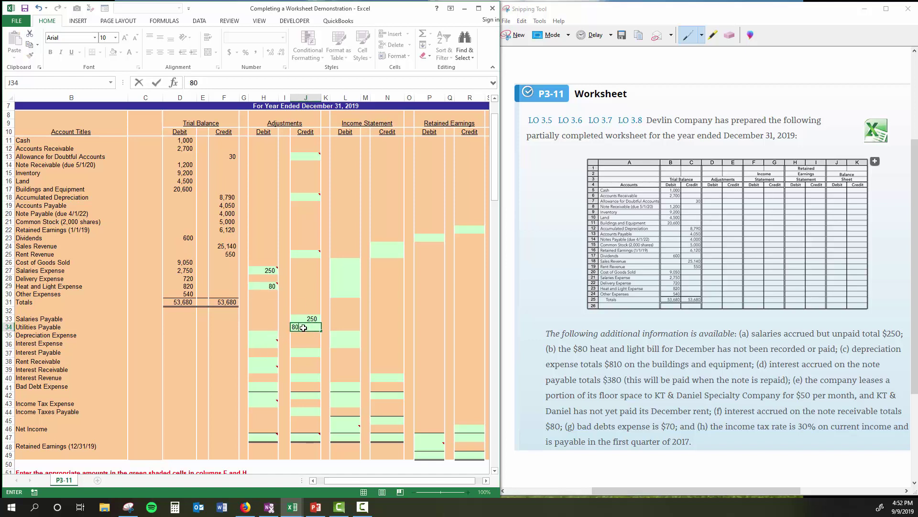
{"action": "left_click", "coordinate": [268, 131]}
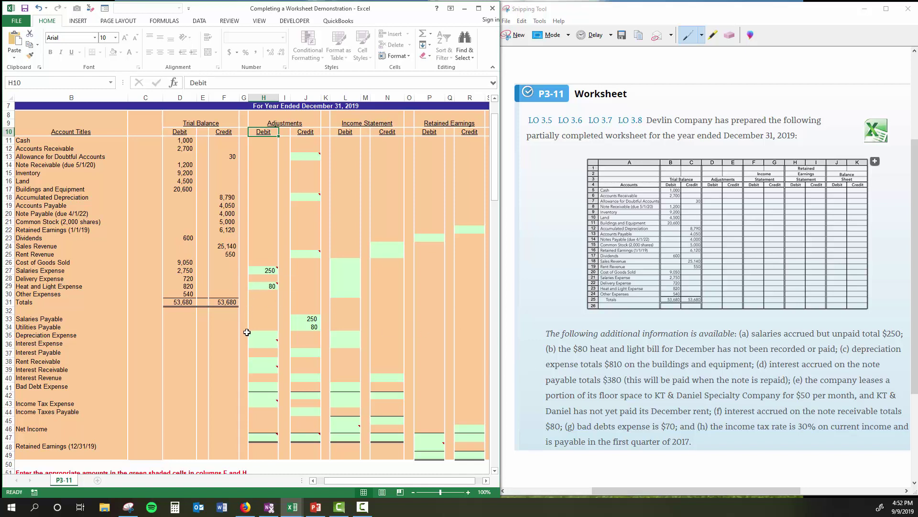
Step: Record the depreciation adjustment: 810 debit for Depreciation Expense and 810 credit for Accumulated Depreciation
{"action": "left_click", "coordinate": [265, 334]}
{"action": "type", "text": "810"}
{"action": "key", "text": "Tab"}
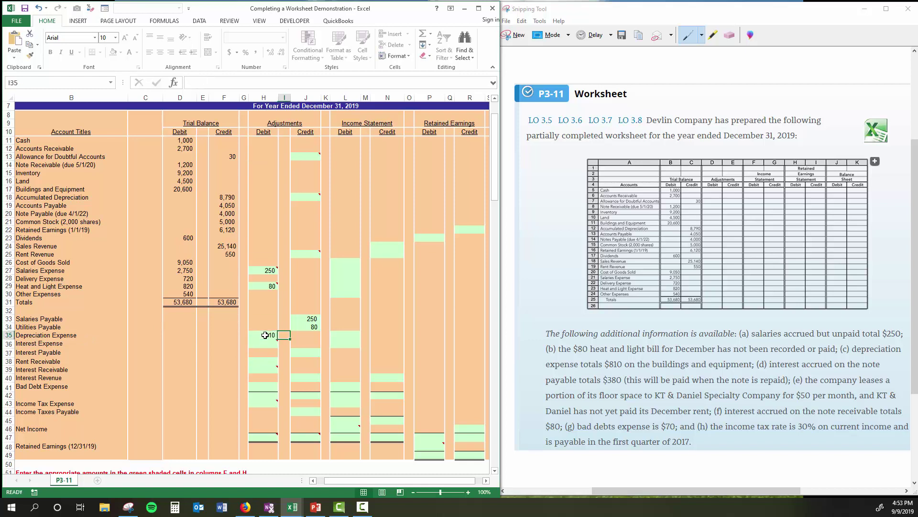
{"action": "left_click", "coordinate": [297, 200]}
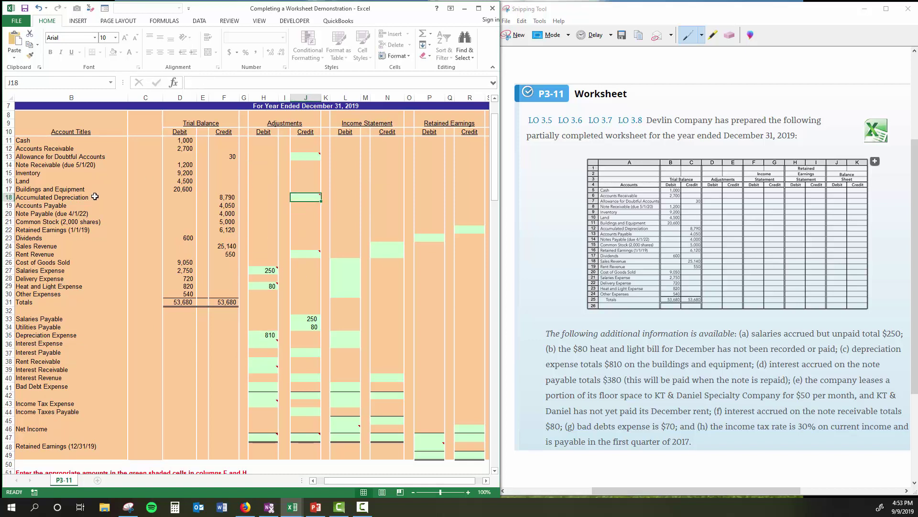
{"action": "key", "text": "Up"}
{"action": "left_click", "coordinate": [303, 200]}
{"action": "type", "text": "810"}
{"action": "key", "text": "Return"}
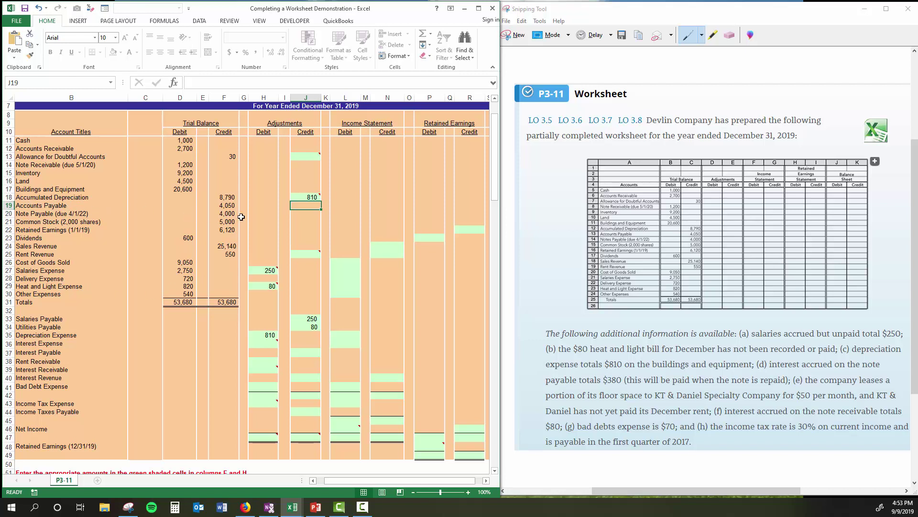
Step: Record the note payable interest adjustment: 380 debit for Interest Expense and 380 credit for Interest Payable
{"action": "left_click", "coordinate": [257, 343]}
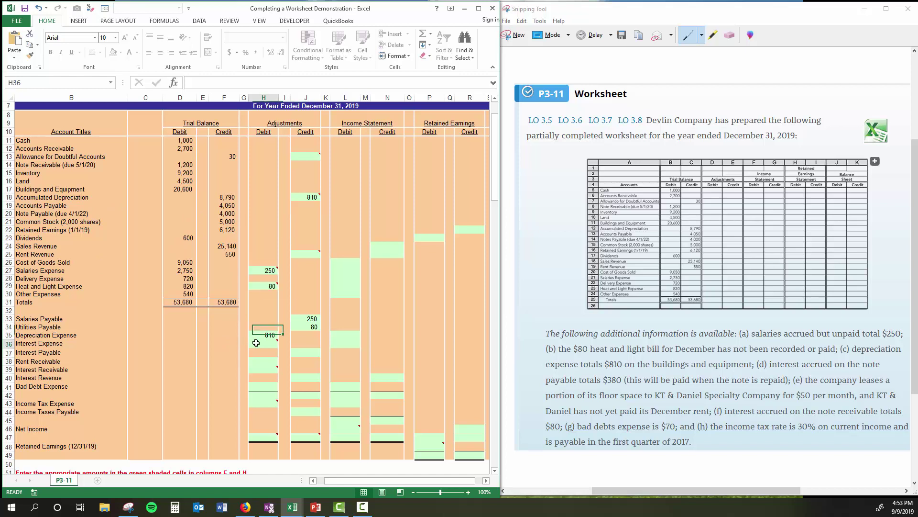
{"action": "type", "text": "380"}
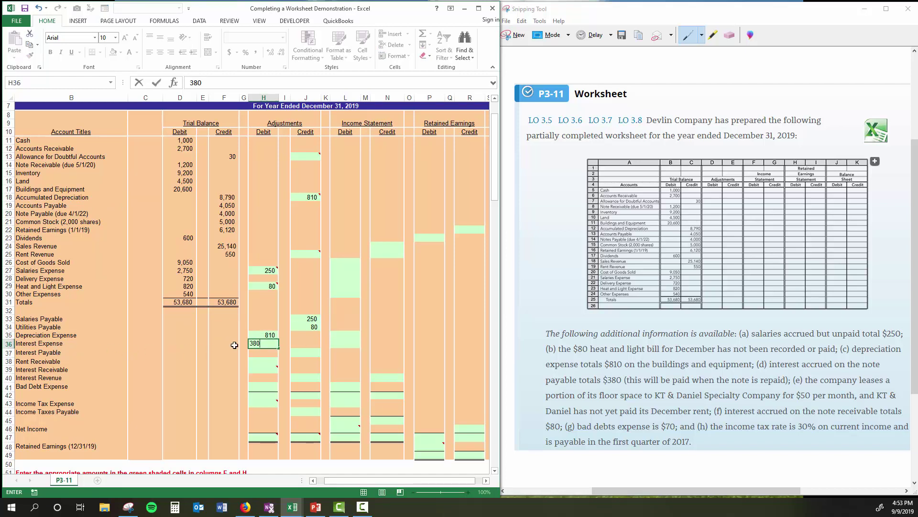
{"action": "left_click", "coordinate": [305, 354]}
{"action": "type", "text": "380"}
{"action": "key", "text": "Return"}
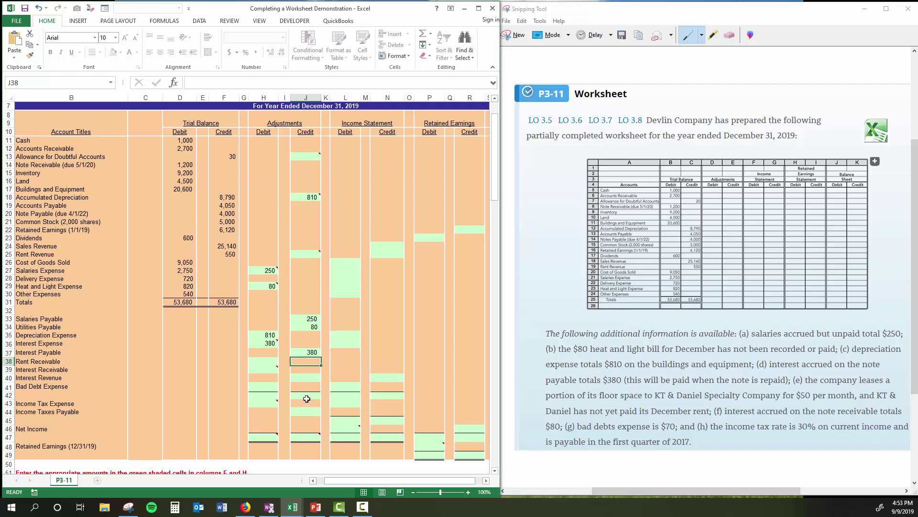
Step: Record the unpaid December rent adjustment: 50 debit for Rent Receivable and 50 credit for Rent Revenue
{"action": "left_click", "coordinate": [271, 360]}
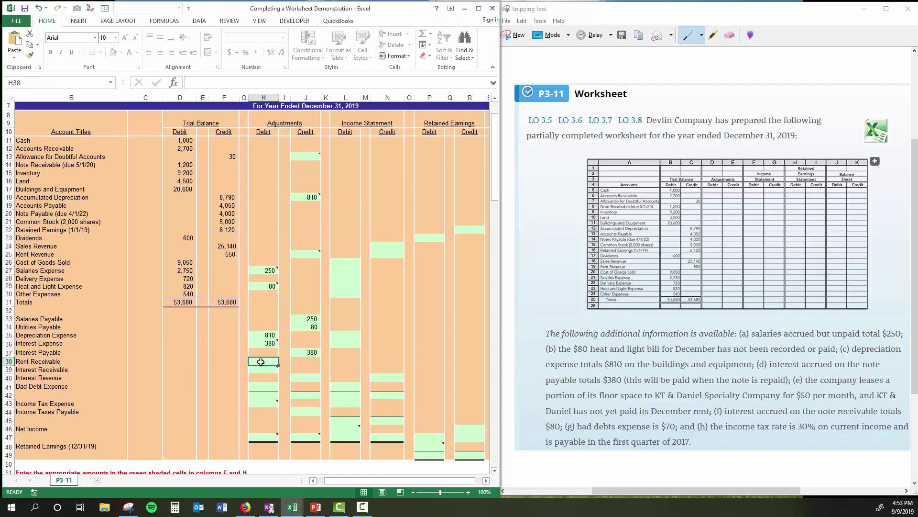
{"action": "type", "text": "50"}
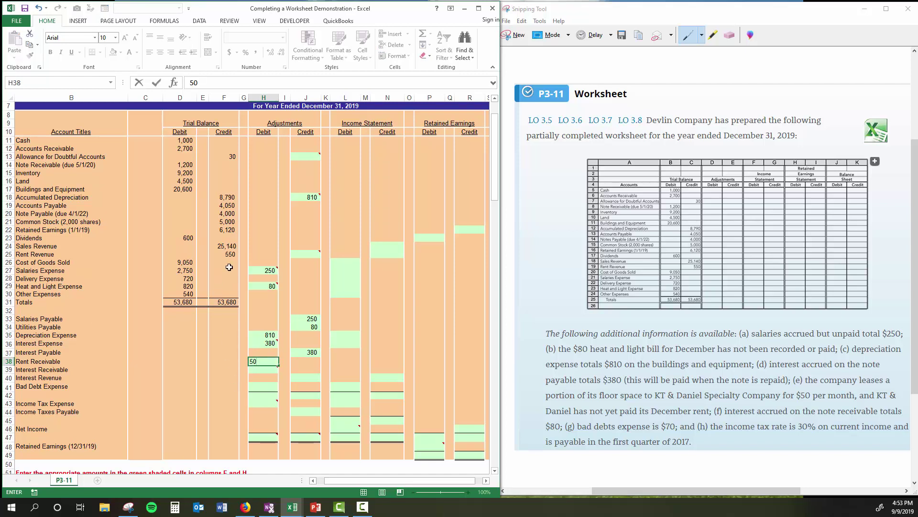
{"action": "left_click", "coordinate": [309, 253]}
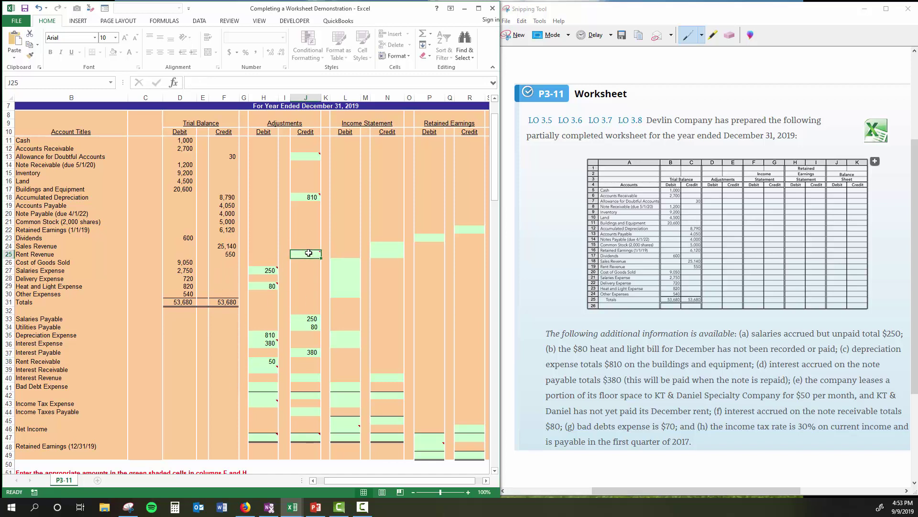
{"action": "type", "text": "50"}
{"action": "key", "text": "Return"}
{"action": "key", "text": "Down"}
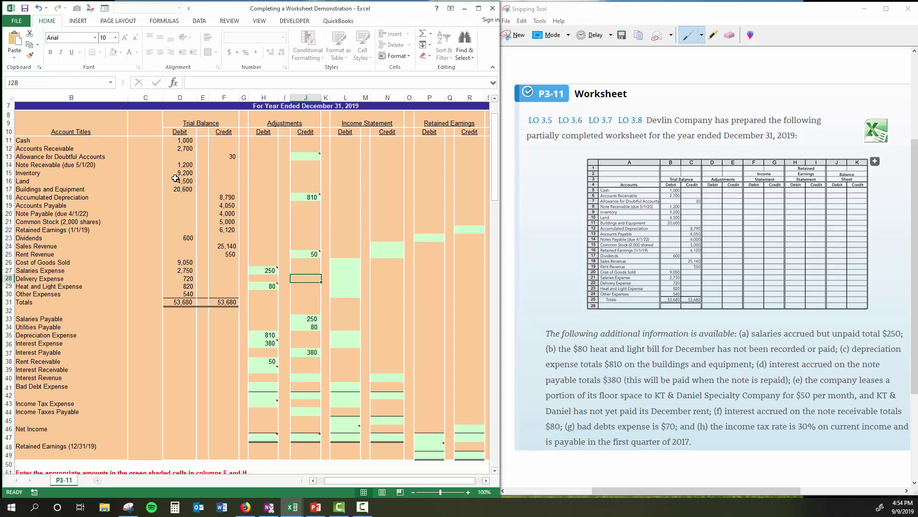
Step: Record the note receivable interest adjustment: 80 debit for Interest Receivable and 80 credit for Interest Revenue
{"action": "left_click", "coordinate": [265, 370]}
{"action": "mouse_move", "coordinate": [265, 370]}
{"action": "type", "text": "80"}
{"action": "key", "text": "Return"}
{"action": "left_click", "coordinate": [313, 377]}
{"action": "type", "text": "80"}
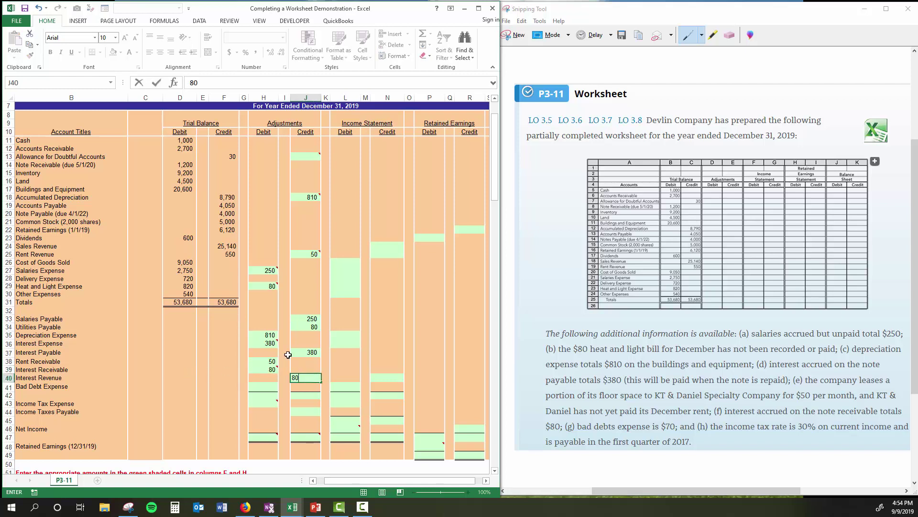
{"action": "left_click", "coordinate": [229, 355]}
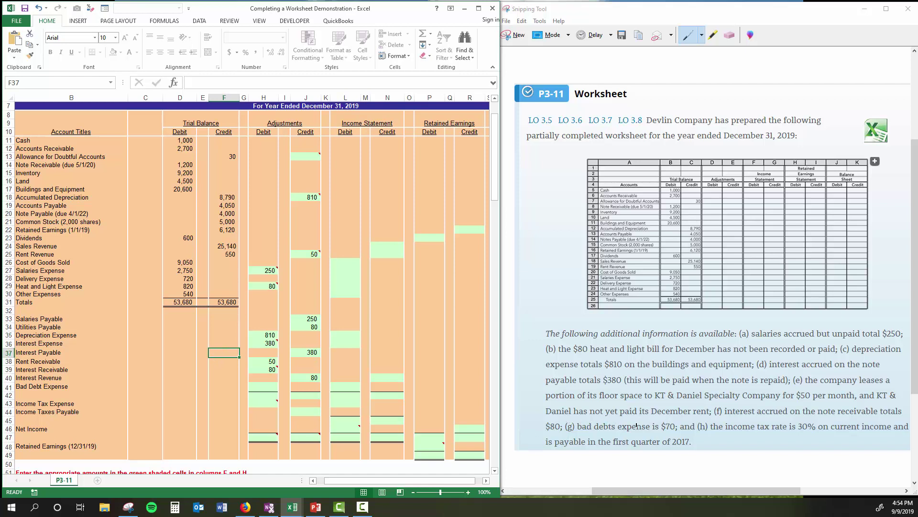
Step: Record the bad debts adjustment: 70 debit for Bad Debt Expense and 70 credit for Allowance for Doubtful Accounts
{"action": "left_click", "coordinate": [307, 154]}
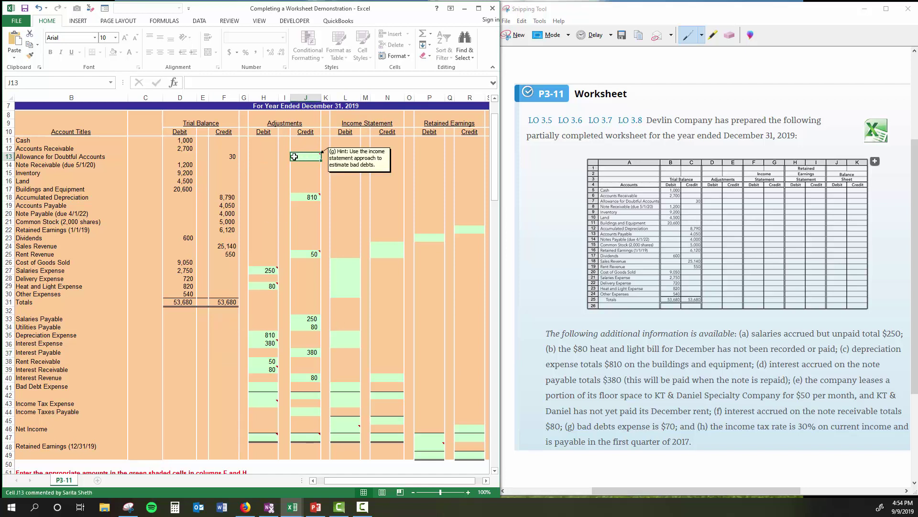
{"action": "left_click", "coordinate": [263, 384]}
{"action": "type", "text": "70"}
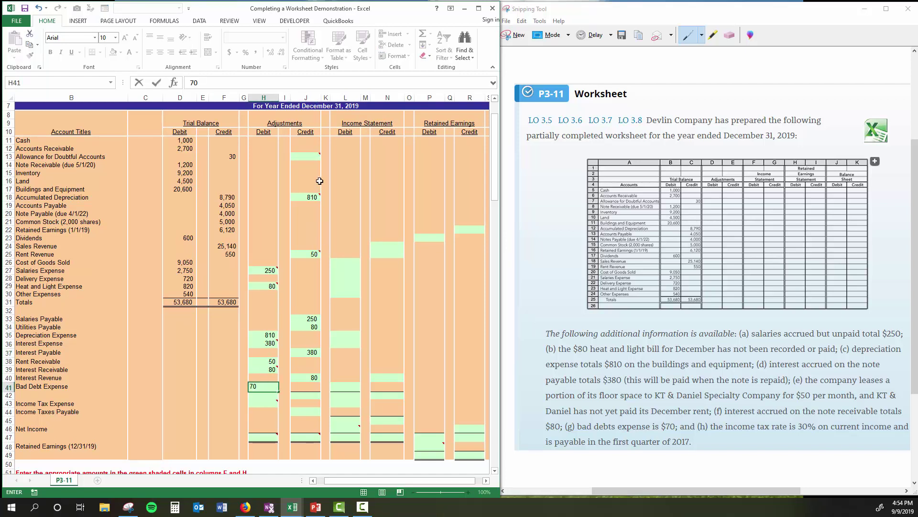
{"action": "left_click", "coordinate": [308, 162]}
{"action": "left_click", "coordinate": [308, 157]}
{"action": "type", "text": "70"}
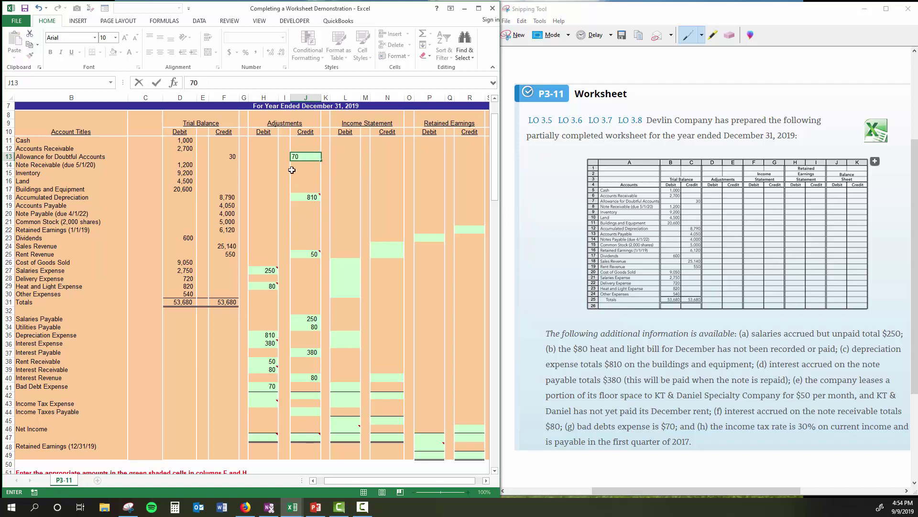
{"action": "mouse_move", "coordinate": [317, 193]}
{"action": "left_click", "coordinate": [316, 167]}
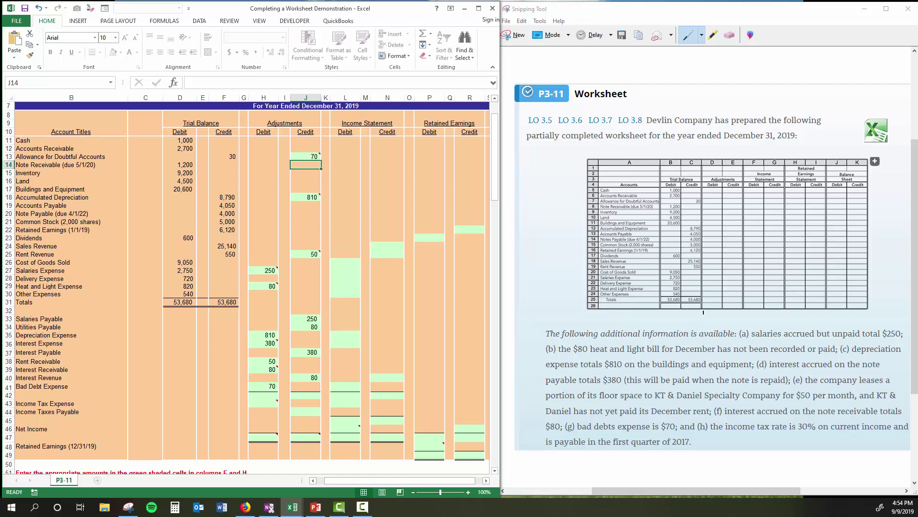
Step: Total the Adjustments debits in H42 with the formula =H41+H39+H38+H36+H35+H29+H27
{"action": "scroll", "coordinate": [703, 312], "scroll_direction": "down", "scroll_amount": 1}
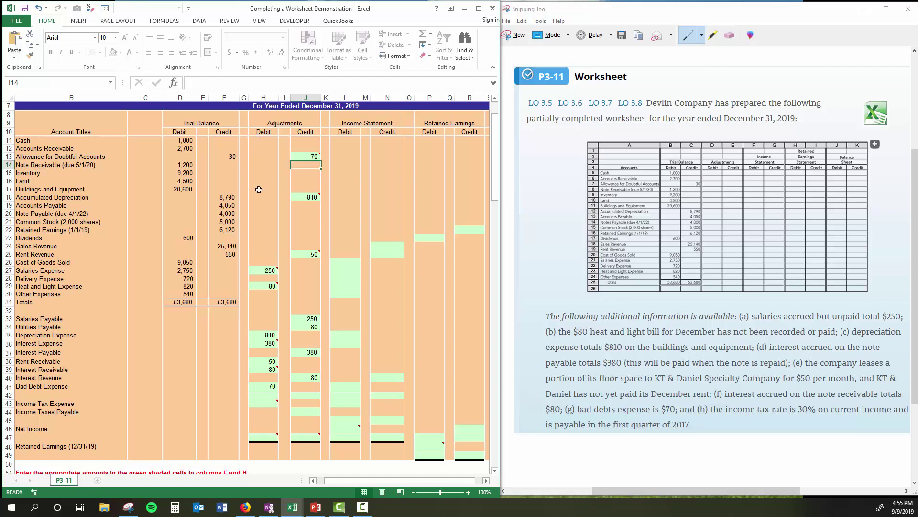
{"action": "left_click", "coordinate": [269, 395]}
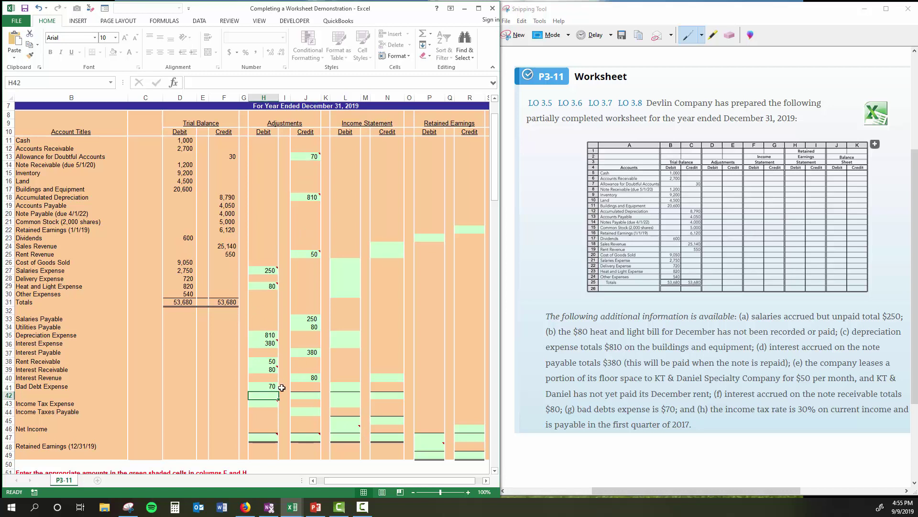
{"action": "type", "text": "="}
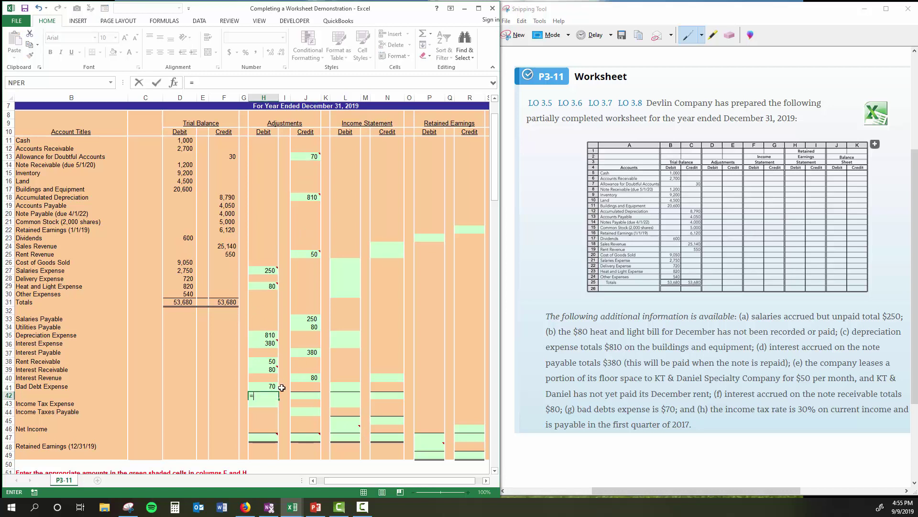
{"action": "left_click", "coordinate": [266, 388]}
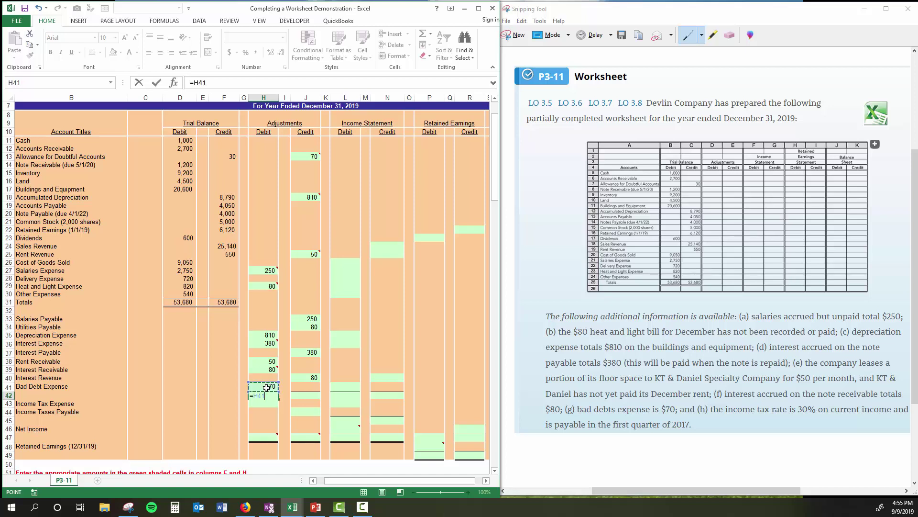
{"action": "type", "text": "+"}
{"action": "left_click", "coordinate": [258, 369]}
{"action": "type", "text": "+"}
{"action": "left_click", "coordinate": [261, 361]}
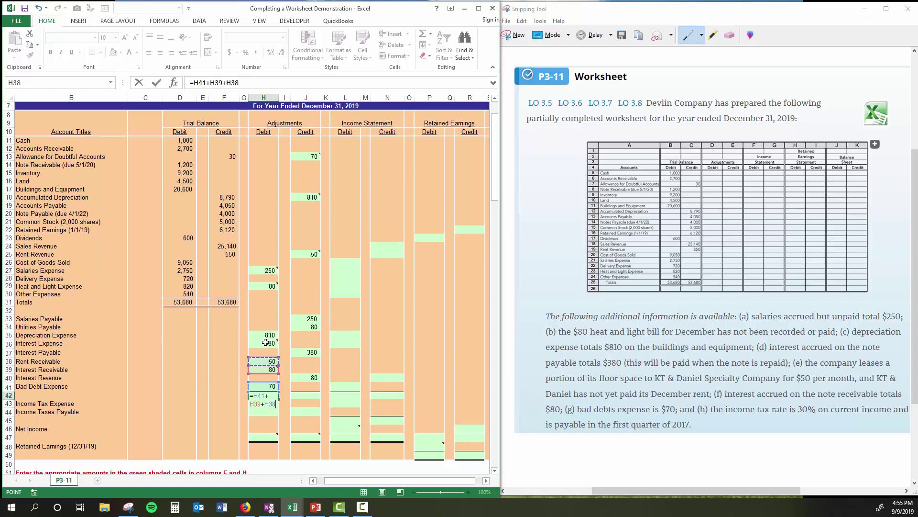
{"action": "type", "text": "+"}
{"action": "left_click", "coordinate": [265, 344]}
{"action": "type", "text": "+"}
{"action": "left_click", "coordinate": [265, 335]}
{"action": "type", "text": "+"}
{"action": "left_click", "coordinate": [265, 286]}
{"action": "type", "text": "+"}
{"action": "left_click", "coordinate": [267, 270]}
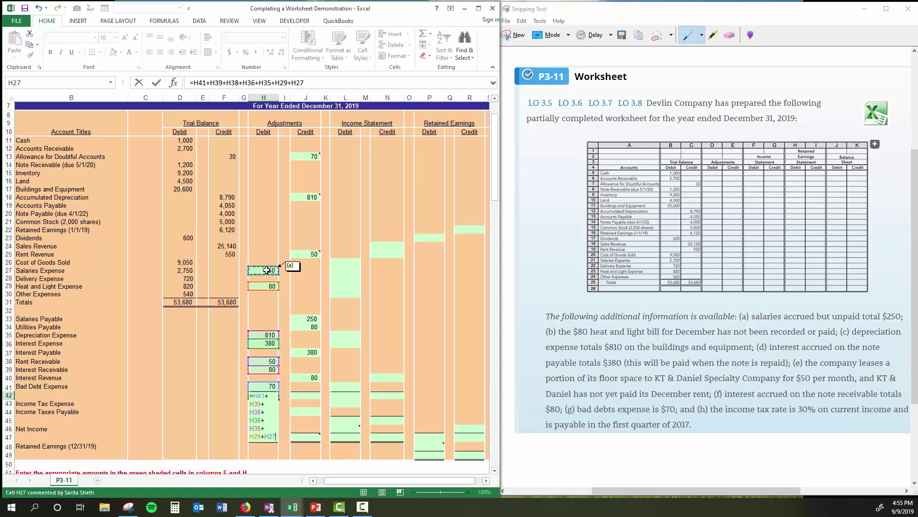
{"action": "key", "text": "Return"}
Step: Total the Adjustments credits in J42 with a formula adding every credit entry from Interest Revenue up to Allowance for Doubtful Accounts
{"action": "left_click", "coordinate": [303, 396]}
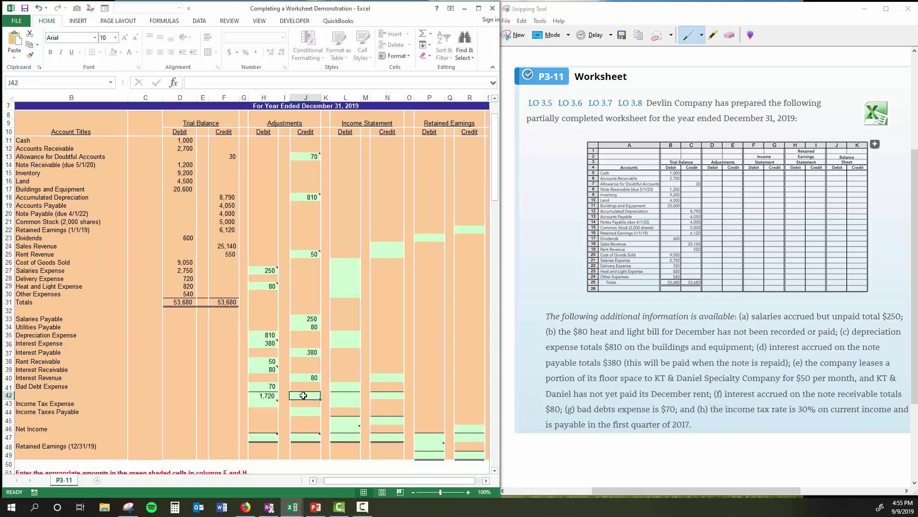
{"action": "type", "text": "="}
{"action": "left_click", "coordinate": [304, 377]}
{"action": "type", "text": "+"}
{"action": "left_click", "coordinate": [305, 352]}
{"action": "type", "text": "+"}
{"action": "left_click", "coordinate": [309, 326]}
{"action": "type", "text": "+"}
{"action": "left_click", "coordinate": [310, 318]}
{"action": "type", "text": "+"}
{"action": "left_click", "coordinate": [306, 254]}
{"action": "type", "text": "+"}
{"action": "left_click", "coordinate": [311, 197]}
{"action": "type", "text": "+"}
{"action": "left_click", "coordinate": [308, 159]}
{"action": "key", "text": "Return"}
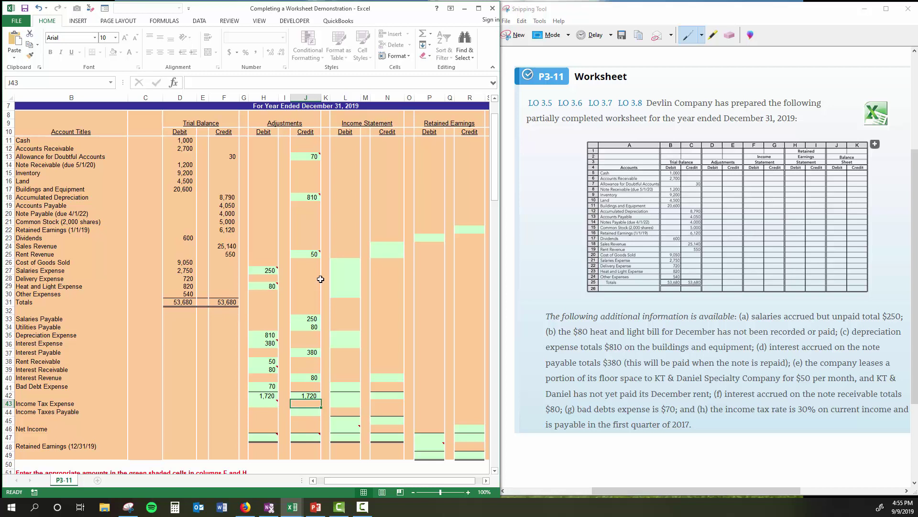
Step: Enter 25140 as the Income Statement credit for Sales Revenue
{"action": "left_click", "coordinate": [344, 270]}
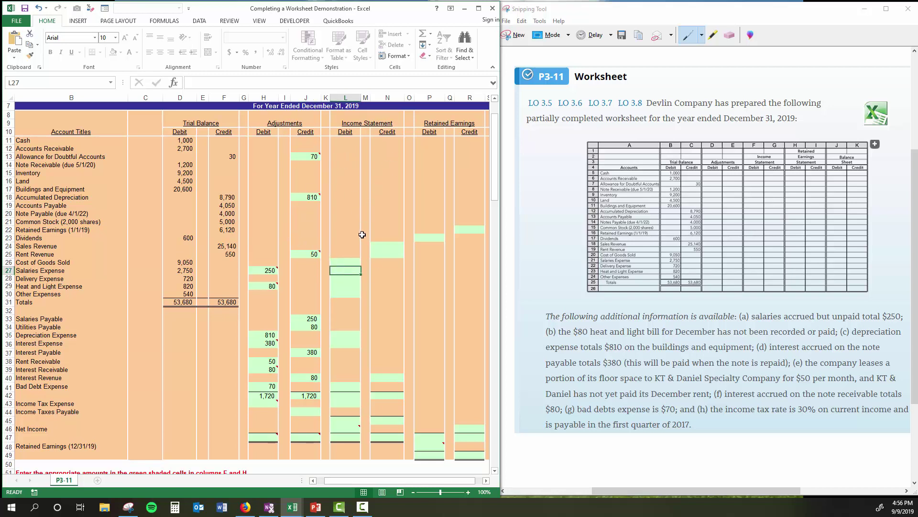
{"action": "left_click", "coordinate": [392, 248]}
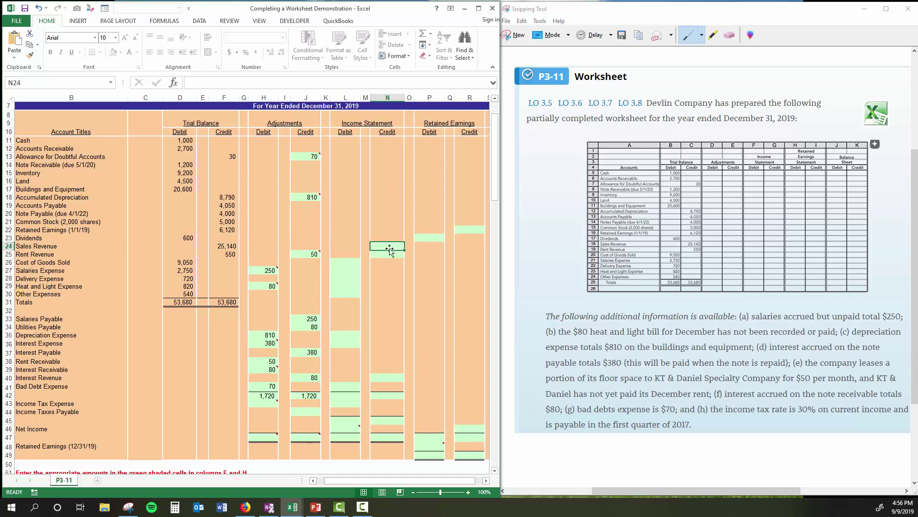
{"action": "type", "text": "25140"}
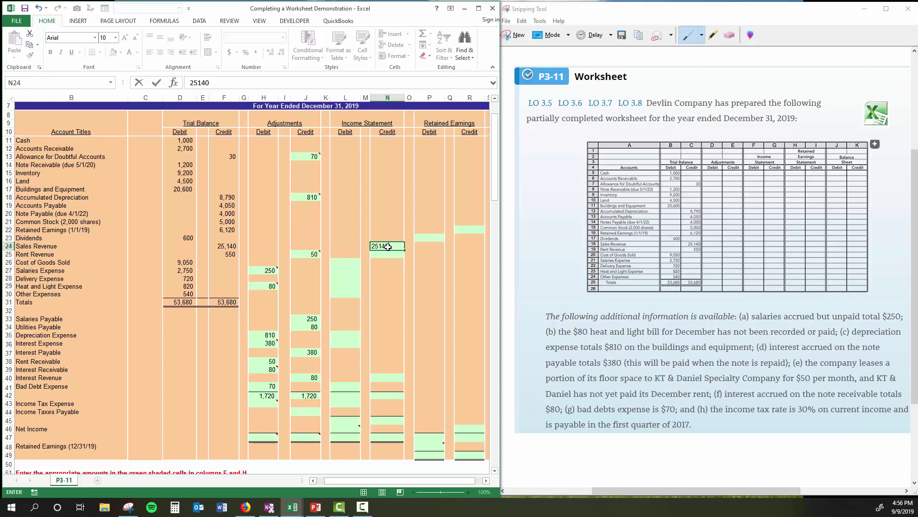
{"action": "key", "text": "Return"}
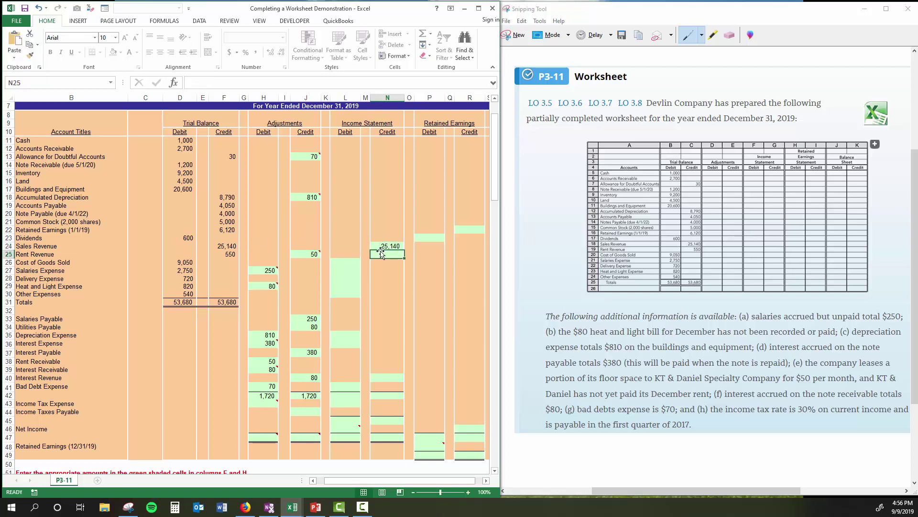
Step: Enter 600 as the Income Statement credit for Rent Revenue, combining its trial balance and adjustment credits
{"action": "left_click", "coordinate": [226, 255]}
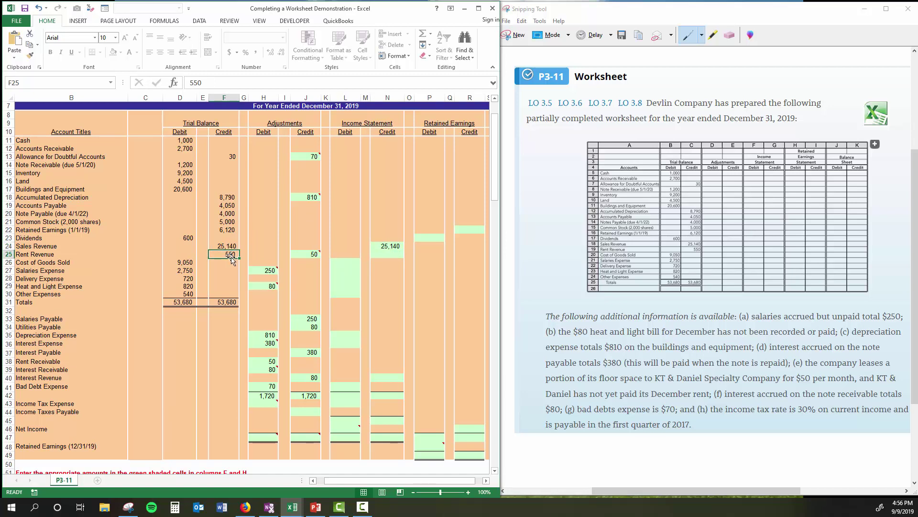
{"action": "mouse_move", "coordinate": [310, 257]}
{"action": "left_click", "coordinate": [306, 254]}
{"action": "left_click", "coordinate": [385, 256]}
{"action": "type", "text": "600"}
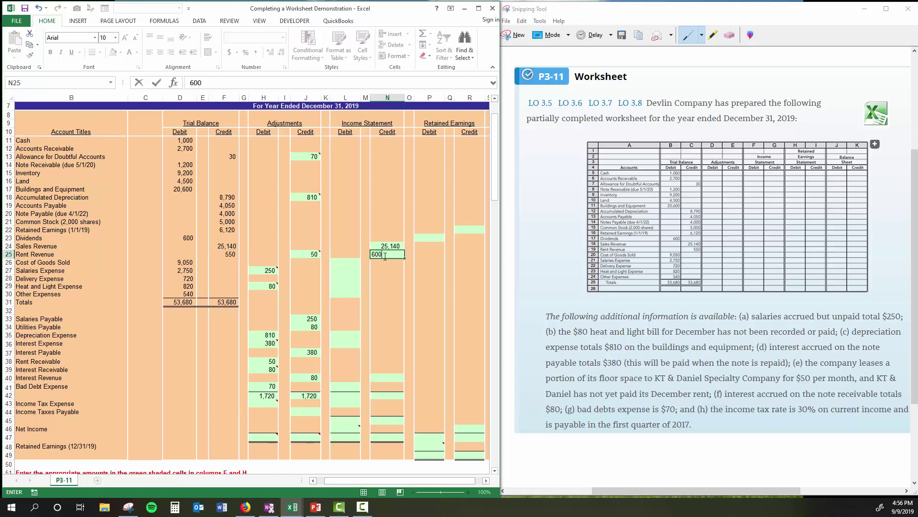
{"action": "left_click", "coordinate": [346, 265]}
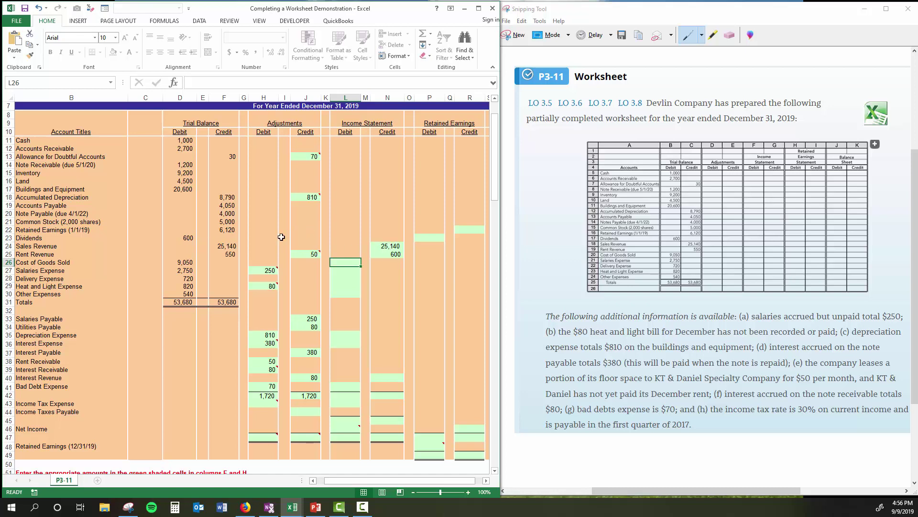
{"action": "left_click", "coordinate": [381, 245]}
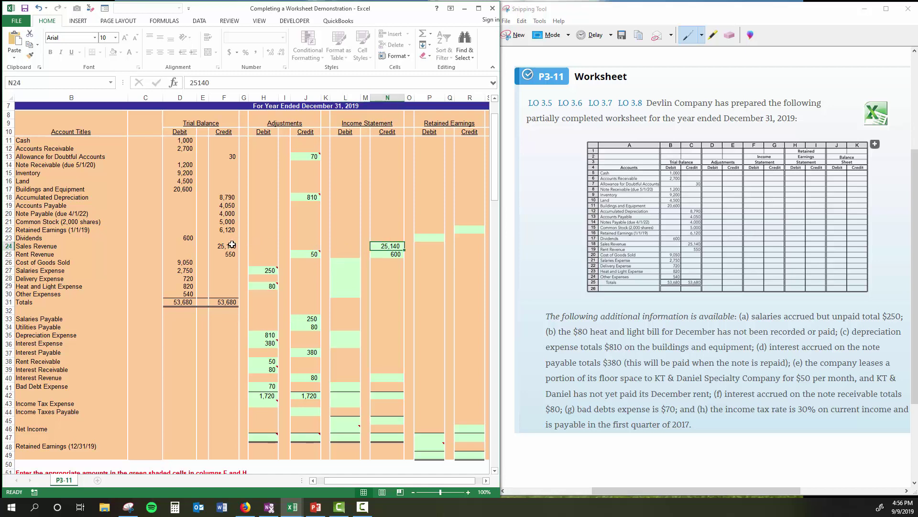
{"action": "left_click", "coordinate": [303, 244]}
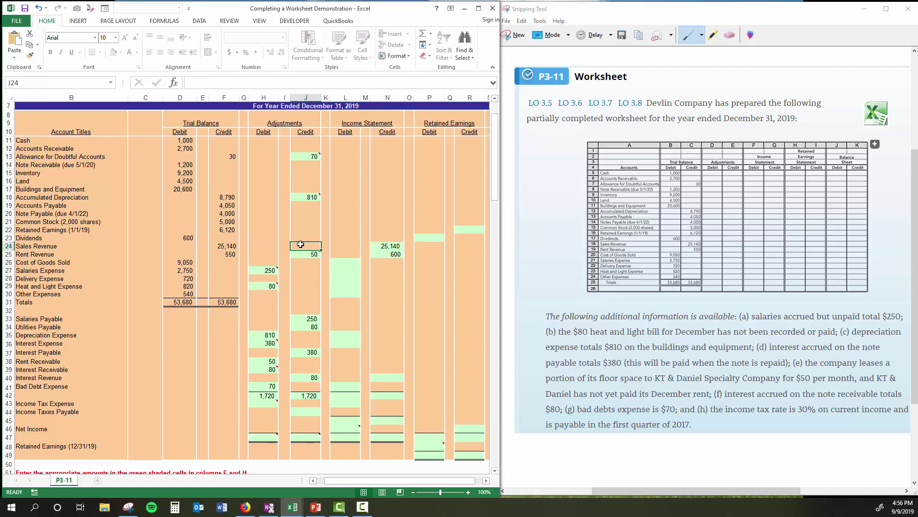
{"action": "left_click", "coordinate": [262, 243]}
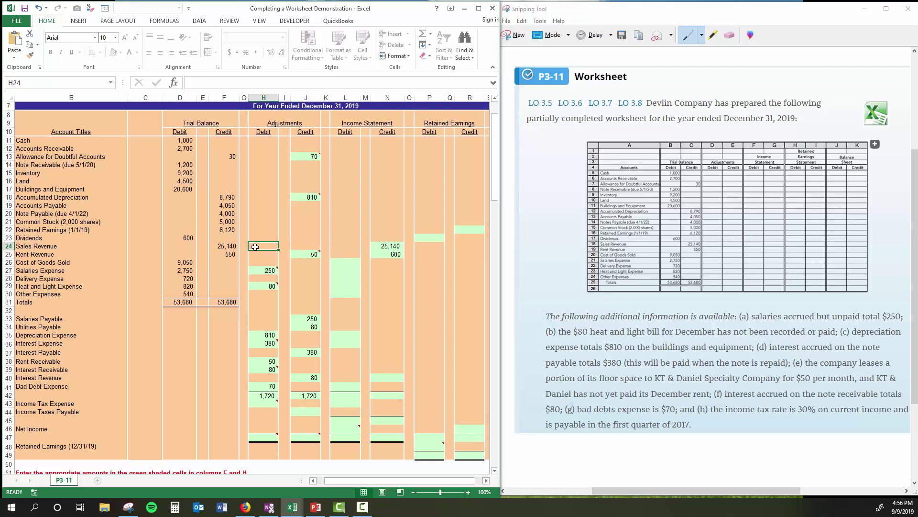
{"action": "left_click", "coordinate": [398, 247]}
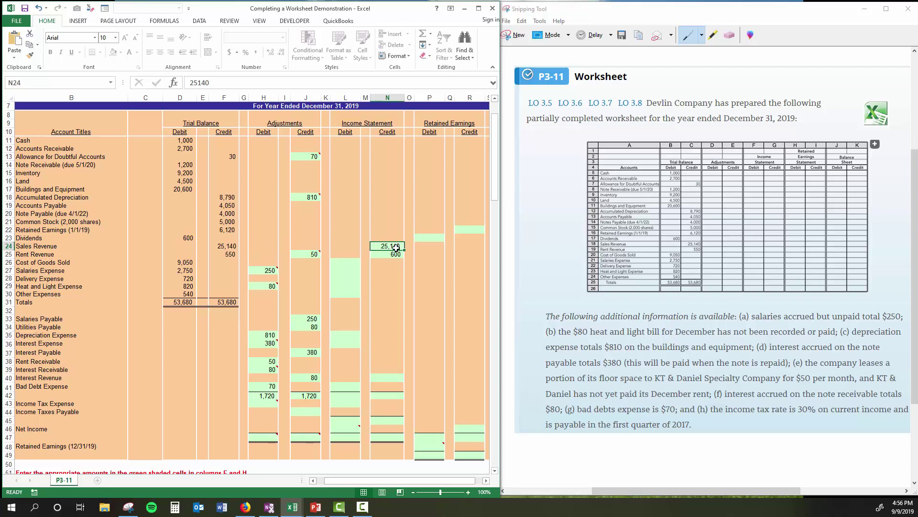
Step: Enter 9050 as the Income Statement debit for Cost of Goods Sold
{"action": "left_click", "coordinate": [349, 262]}
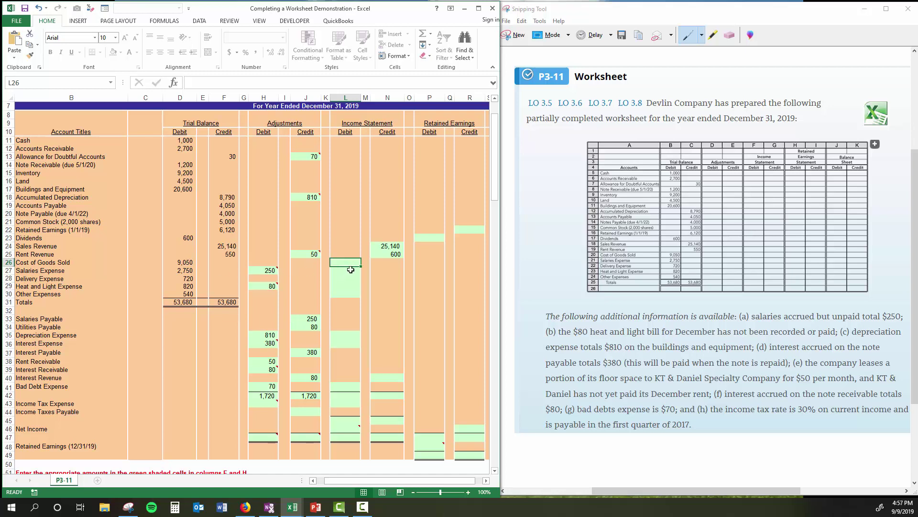
{"action": "type", "text": "9050"}
{"action": "key", "text": "Return"}
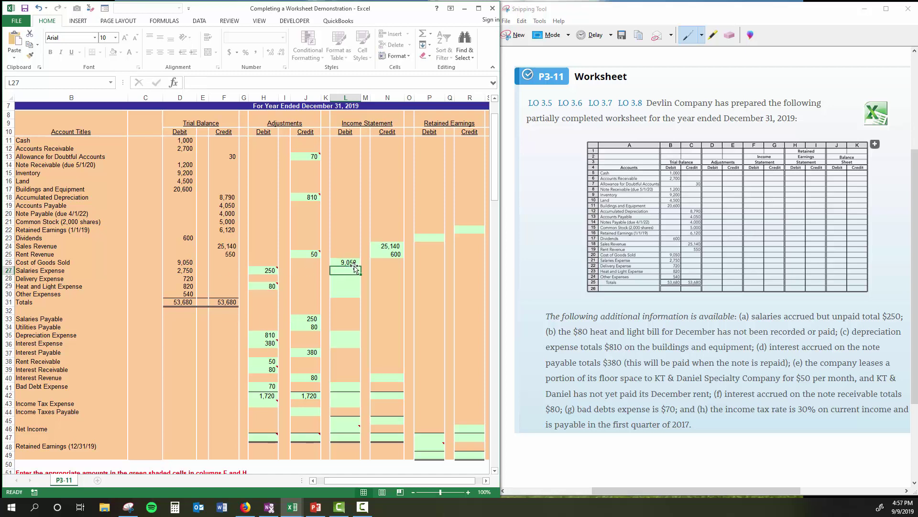
Step: Calculate the Income Statement debit for Salaries Expense in L27 by adding its trial balance debit and its adjustment debit
{"action": "key", "text": "Left"}
{"action": "key", "text": "Left"}
{"action": "key", "text": "Left"}
{"action": "key", "text": "Left"}
{"action": "key", "text": "Left"}
{"action": "key", "text": "Left"}
{"action": "key", "text": "Left"}
{"action": "key", "text": "Left"}
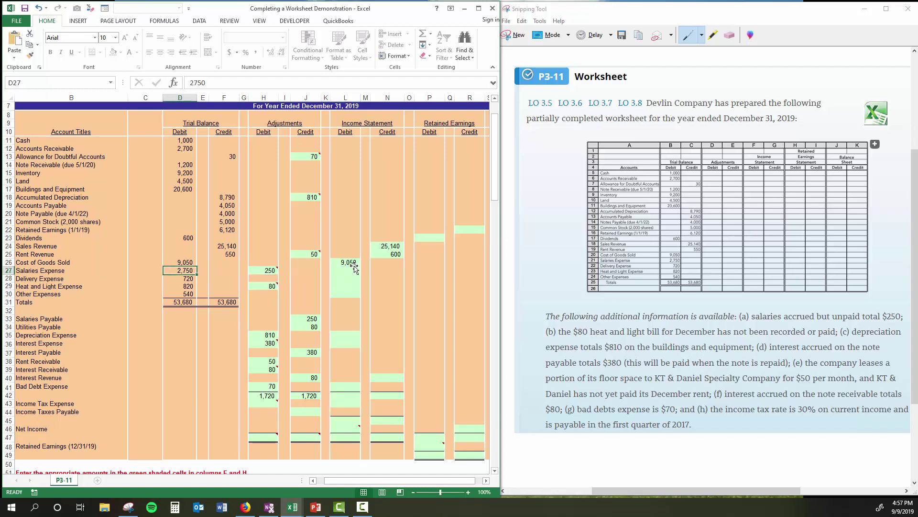
{"action": "key", "text": "Right"}
{"action": "key", "text": "Right"}
{"action": "key", "text": "Right"}
{"action": "key", "text": "Right"}
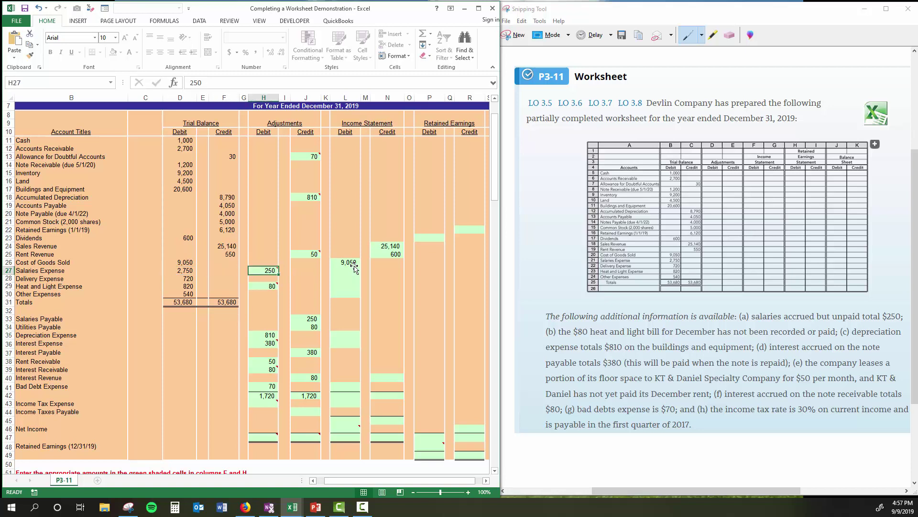
{"action": "key", "text": "Right"}
{"action": "key", "text": "Right"}
{"action": "key", "text": "Right"}
{"action": "key", "text": "Right"}
{"action": "key", "text": "Right"}
{"action": "key", "text": "Left"}
{"action": "type", "text": "="}
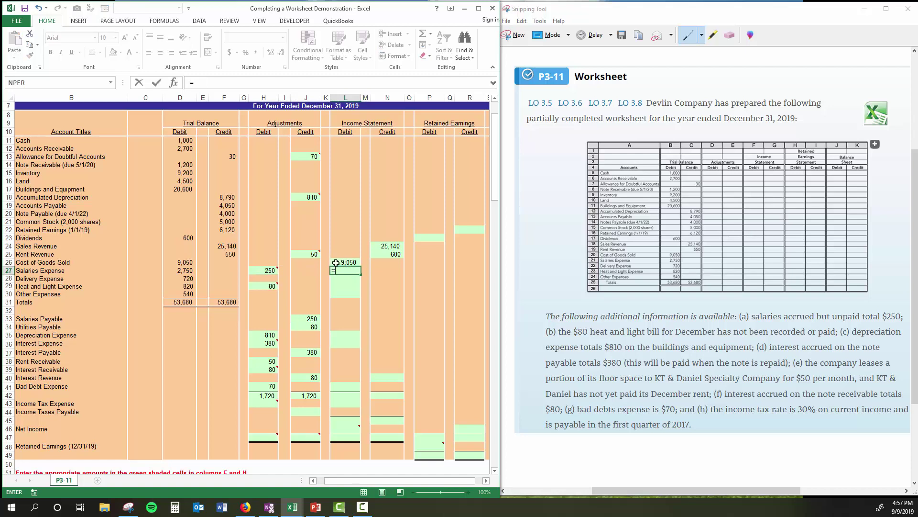
{"action": "left_click", "coordinate": [188, 271]}
{"action": "type", "text": "+"}
{"action": "left_click", "coordinate": [268, 271]}
{"action": "key", "text": "Return"}
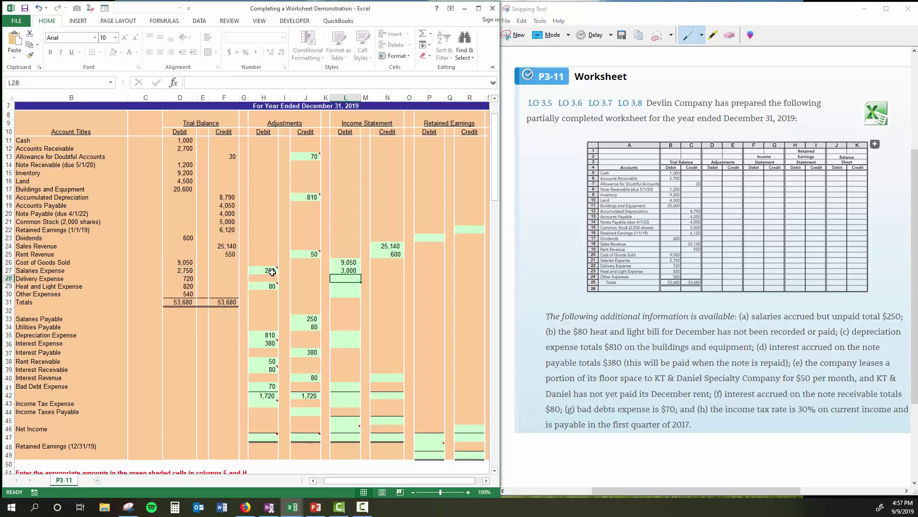
Step: Carry the Delivery Expense trial balance amount to the Income Statement debit column with the formula =D28
{"action": "type", "text": "=d28"}
{"action": "key", "text": "Return"}
{"action": "key", "text": "Up"}
{"action": "key", "text": "Down"}
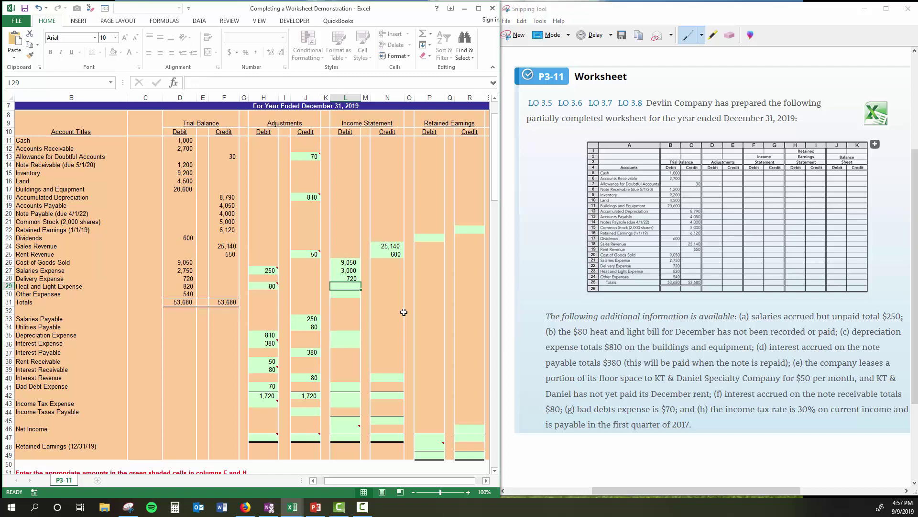
Step: Calculate the Income Statement debit for Heat and Light Expense by adding its trial balance amount in D29 and its adjustment debit
{"action": "type", "text": "="}
{"action": "left_click", "coordinate": [190, 287]}
{"action": "type", "text": "+"}
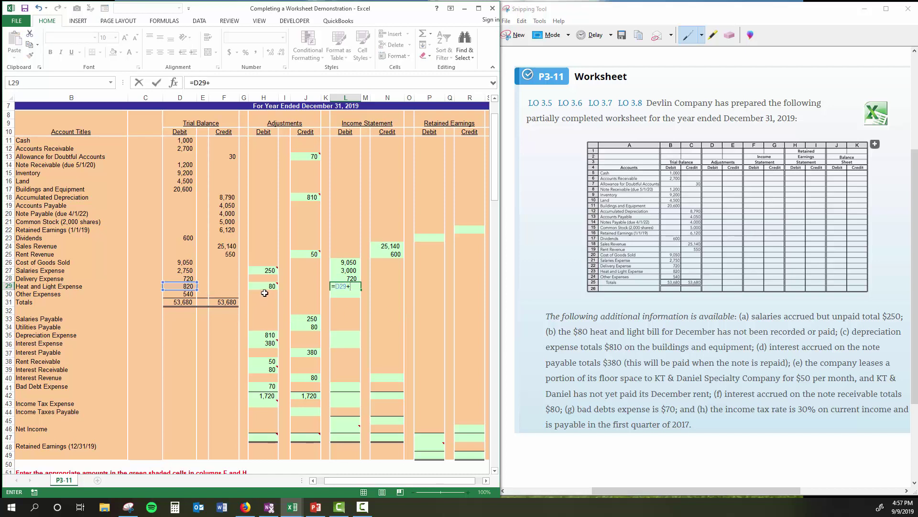
{"action": "left_click", "coordinate": [261, 287]}
{"action": "key", "text": "Return"}
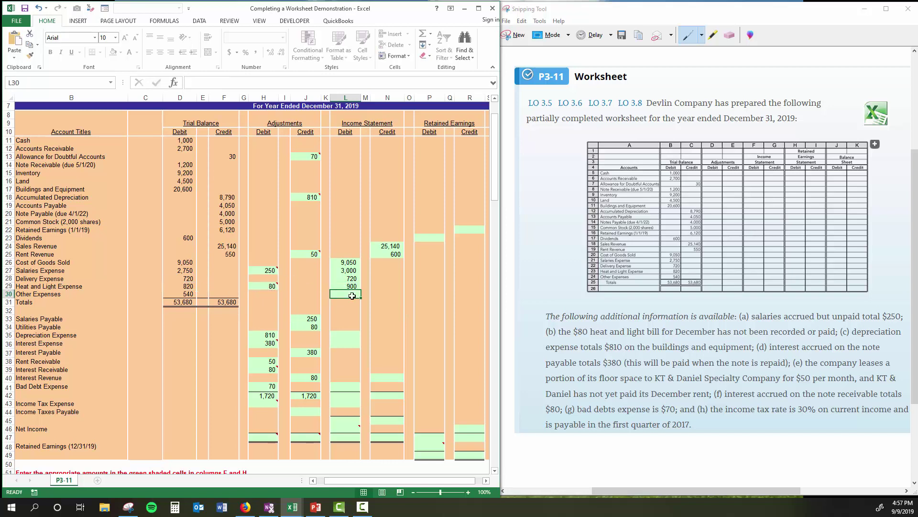
Step: Enter the Income Statement debits of 540 for Other Expenses and 810 for Depreciation Expense
{"action": "type", "text": "540"}
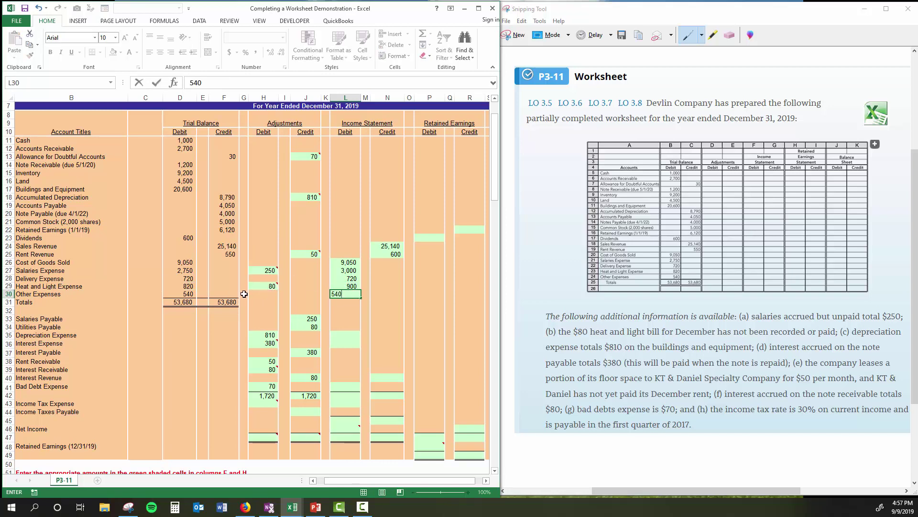
{"action": "left_click", "coordinate": [337, 333]}
{"action": "type", "text": "81"}
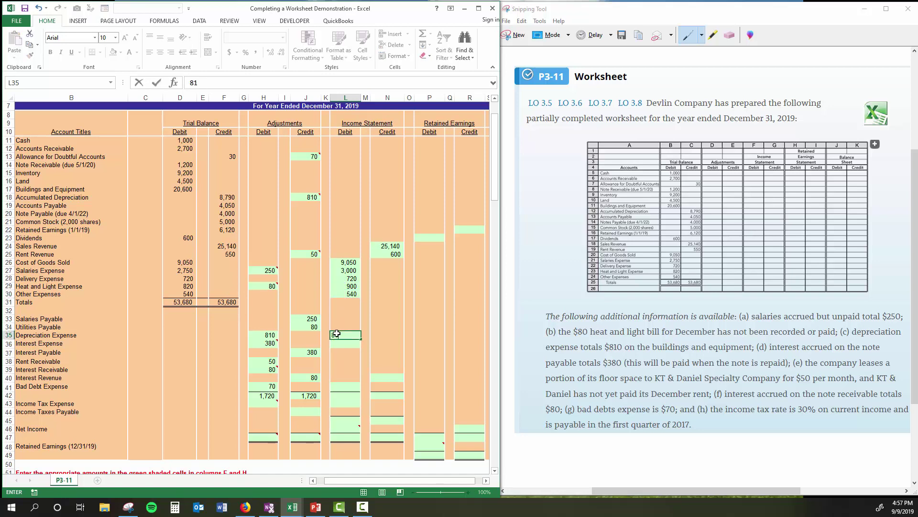
{"action": "type", "text": "0"}
{"action": "key", "text": "Return"}
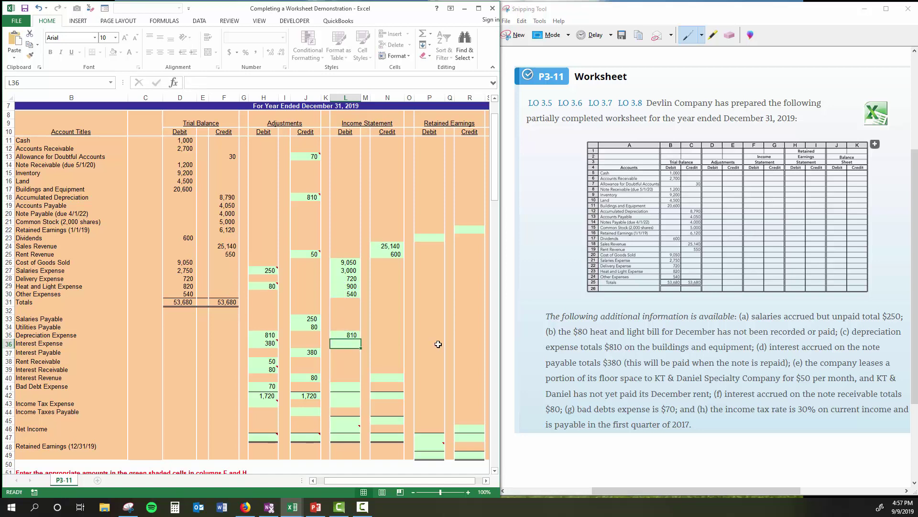
Step: Enter the Income Statement debit of 380 for Interest Expense and the credit of 80 for Interest Revenue
{"action": "type", "text": "380"}
{"action": "key", "text": "Return"}
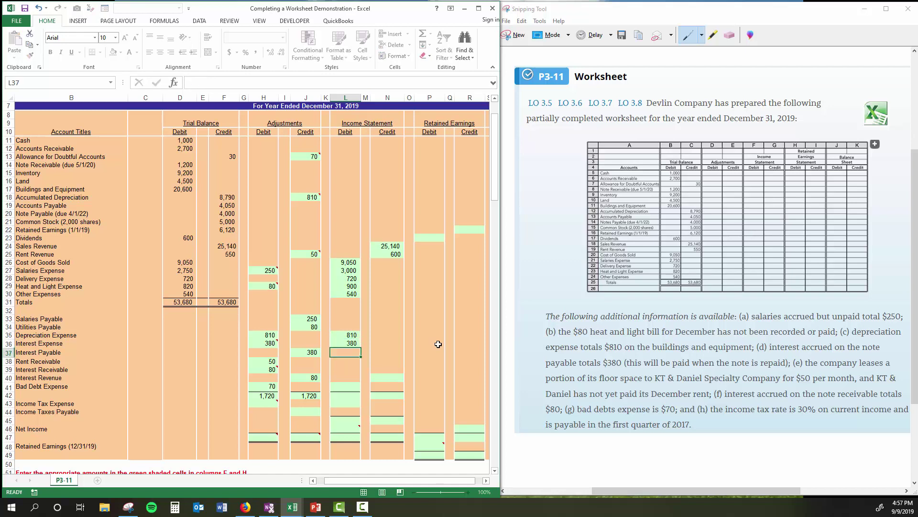
{"action": "key", "text": "Down"}
{"action": "key", "text": "Down"}
{"action": "key", "text": "Down"}
{"action": "key", "text": "Right"}
{"action": "key", "text": "Right"}
{"action": "type", "text": "80"}
{"action": "key", "text": "Return"}
Step: Enter 70 as the Income Statement debit for Bad Debt Expense in L41
{"action": "key", "text": "Left"}
{"action": "key", "text": "Left"}
{"action": "type", "text": "70"}
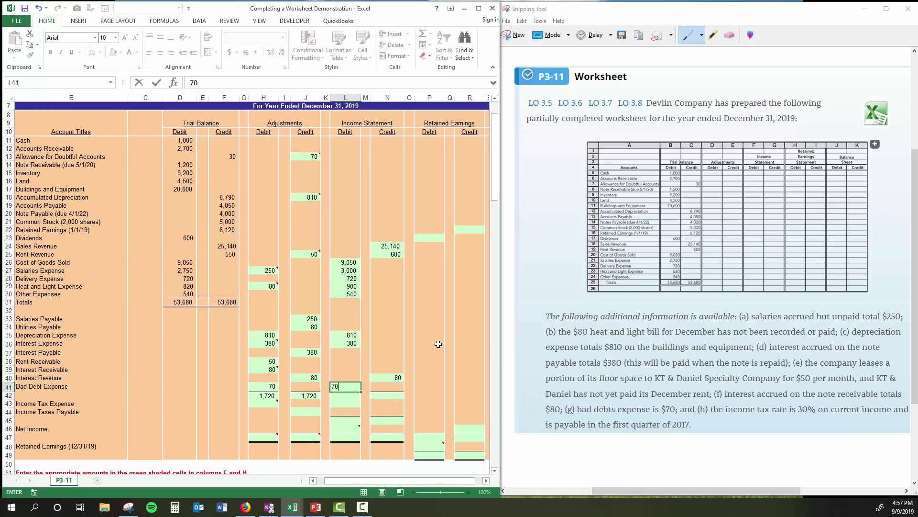
{"action": "key", "text": "Right"}
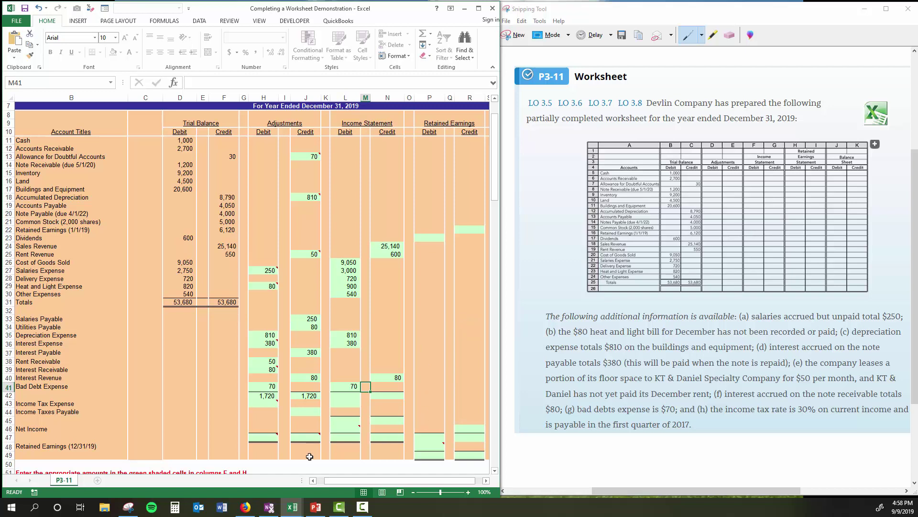
Step: Total the Income Statement debits in L42 by adding the expense amounts in L41, L36, L35, L30, L29, L28, L27 and L26
{"action": "left_click_drag", "start_coordinate": [340, 480], "coordinate": [347, 481]}
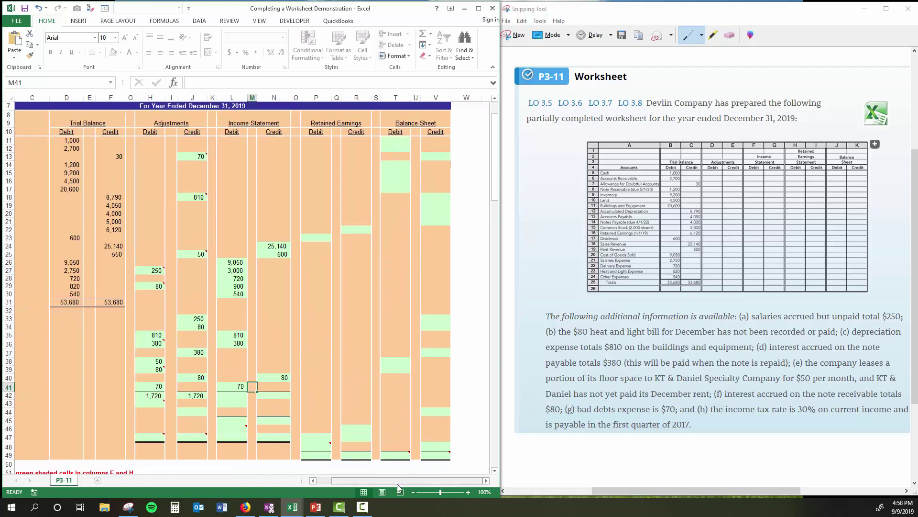
{"action": "left_click_drag", "start_coordinate": [397, 480], "coordinate": [382, 481]}
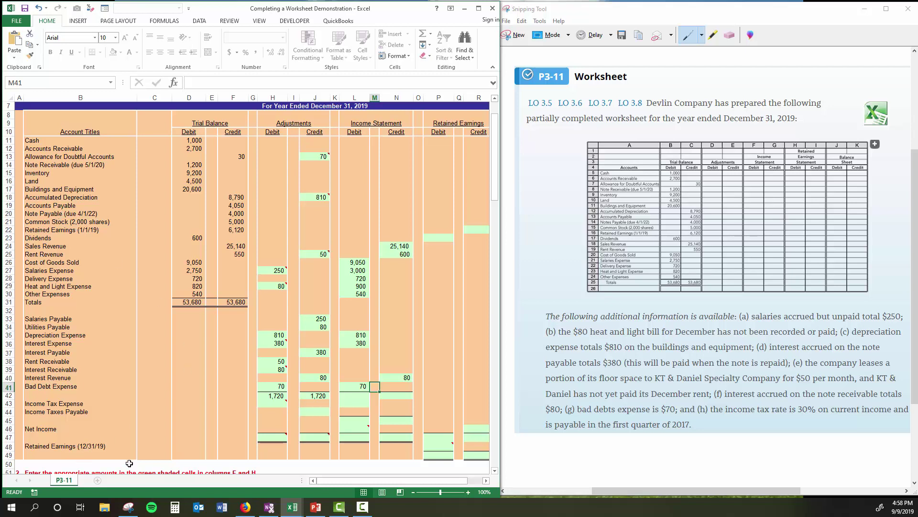
{"action": "left_click", "coordinate": [355, 395]}
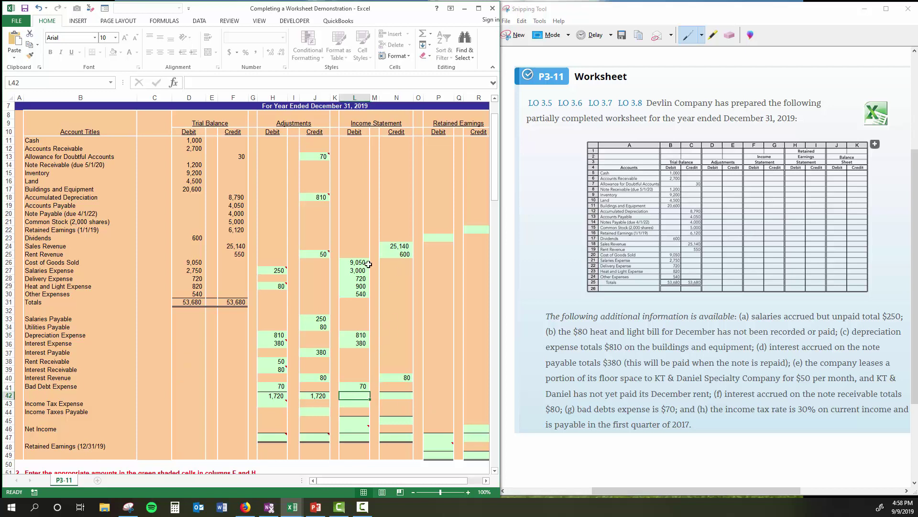
{"action": "type", "text": "="}
{"action": "left_click", "coordinate": [364, 385]}
{"action": "type", "text": "+"}
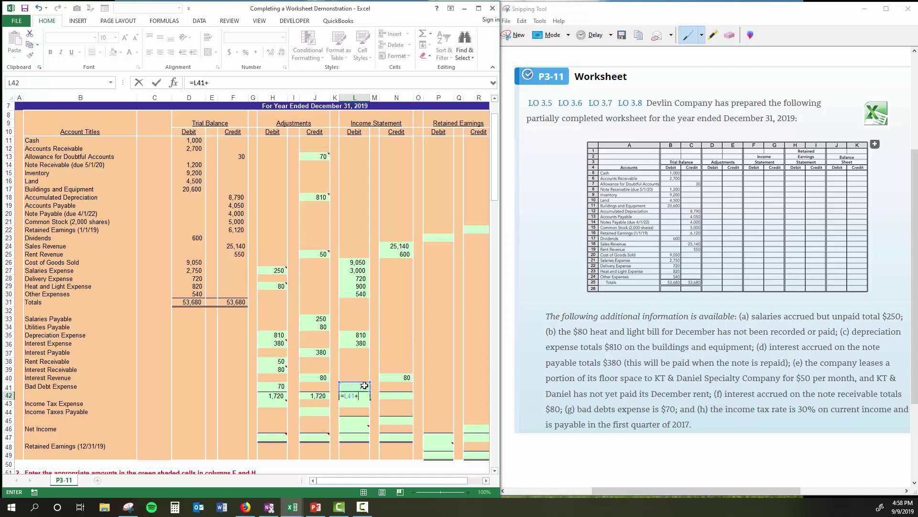
{"action": "left_click", "coordinate": [363, 344]}
{"action": "type", "text": "+"}
{"action": "left_click", "coordinate": [363, 334]}
{"action": "type", "text": "+"}
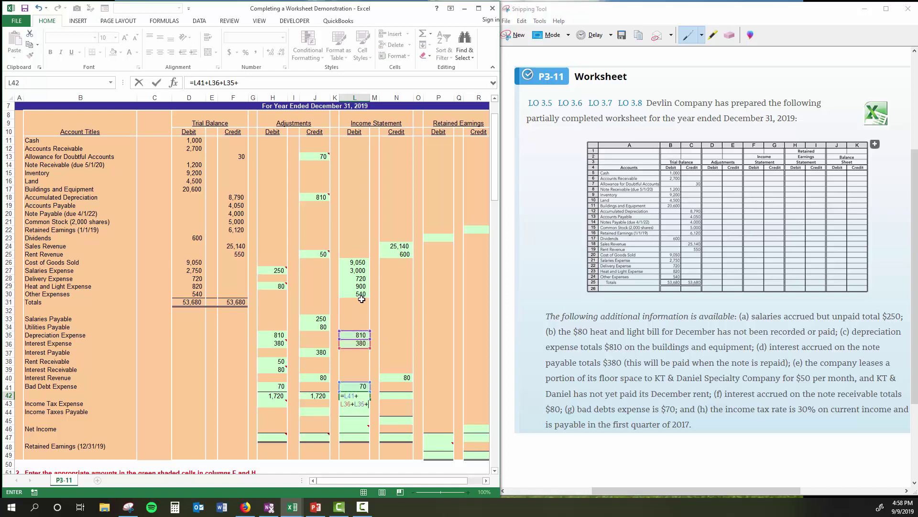
{"action": "left_click", "coordinate": [360, 294]}
{"action": "type", "text": "+"}
{"action": "left_click", "coordinate": [359, 286]}
{"action": "type", "text": "+"}
{"action": "left_click", "coordinate": [359, 278]}
{"action": "type", "text": "+"}
{"action": "left_click", "coordinate": [360, 271]}
{"action": "type", "text": "+"}
{"action": "left_click", "coordinate": [360, 262]}
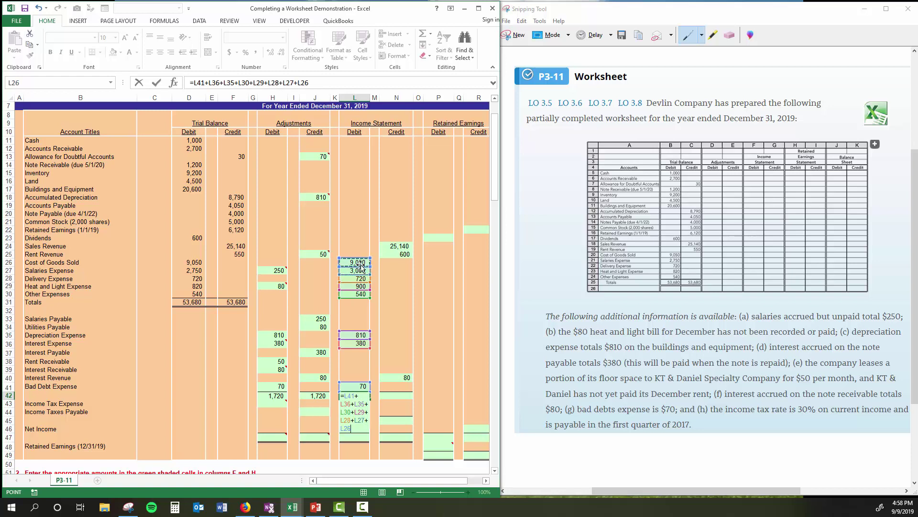
{"action": "key", "text": "Return"}
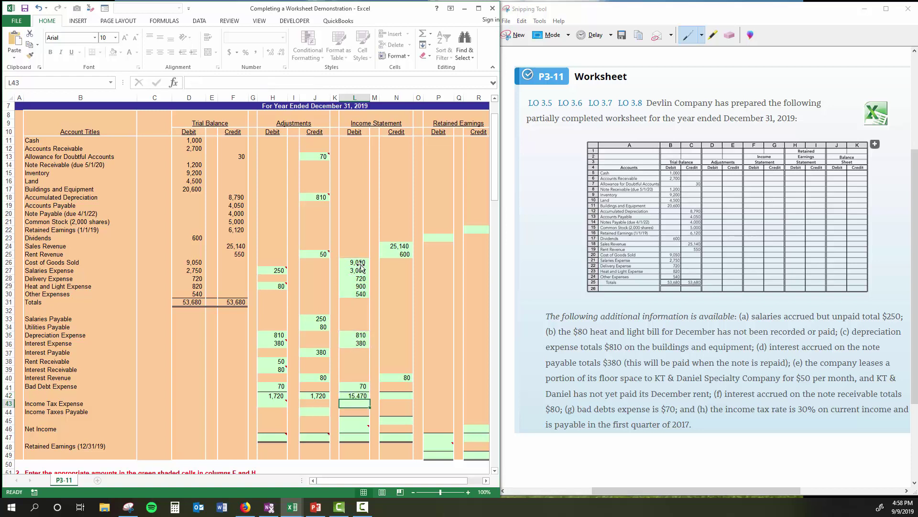
Step: Total the Income Statement credits in N42 with the formula =N40+N25+N24
{"action": "left_click", "coordinate": [390, 392]}
{"action": "type", "text": "="}
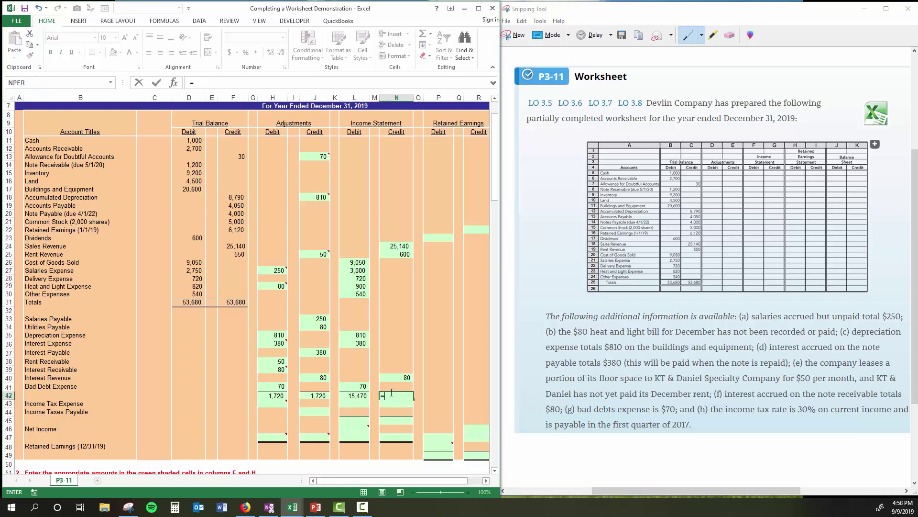
{"action": "left_click", "coordinate": [400, 378]}
{"action": "type", "text": "+"}
{"action": "left_click", "coordinate": [402, 254]}
{"action": "type", "text": "+"}
{"action": "left_click", "coordinate": [404, 246]}
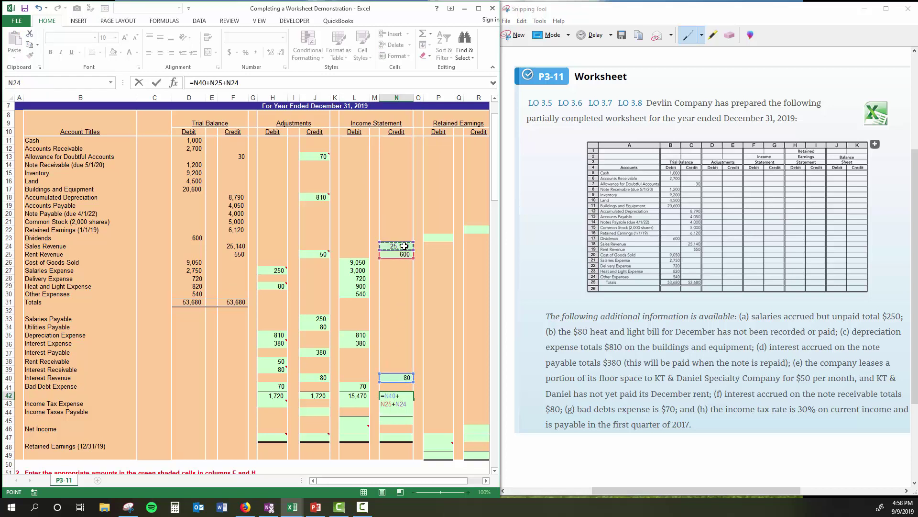
{"action": "key", "text": "Return"}
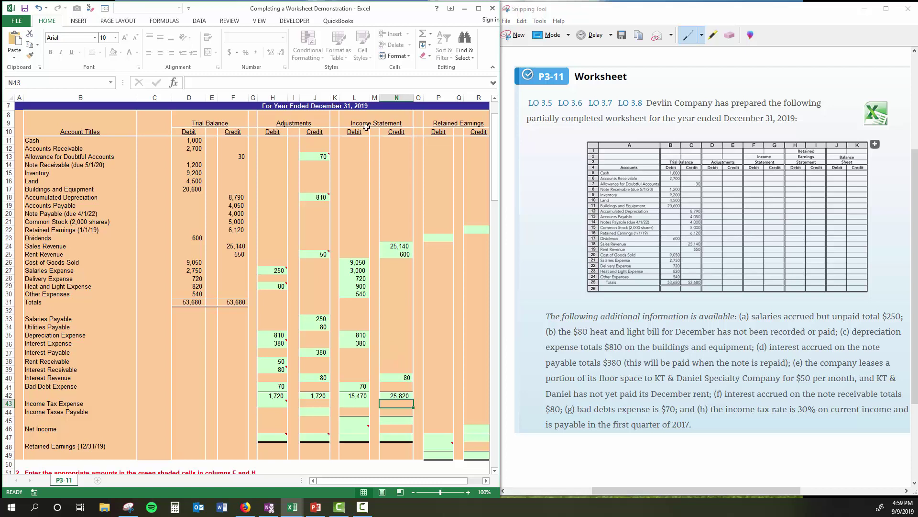
Step: Calculate Income Tax Expense in L43 as 30% of pretax income with the formula =(N42-L42)*.30
{"action": "left_click", "coordinate": [397, 396]}
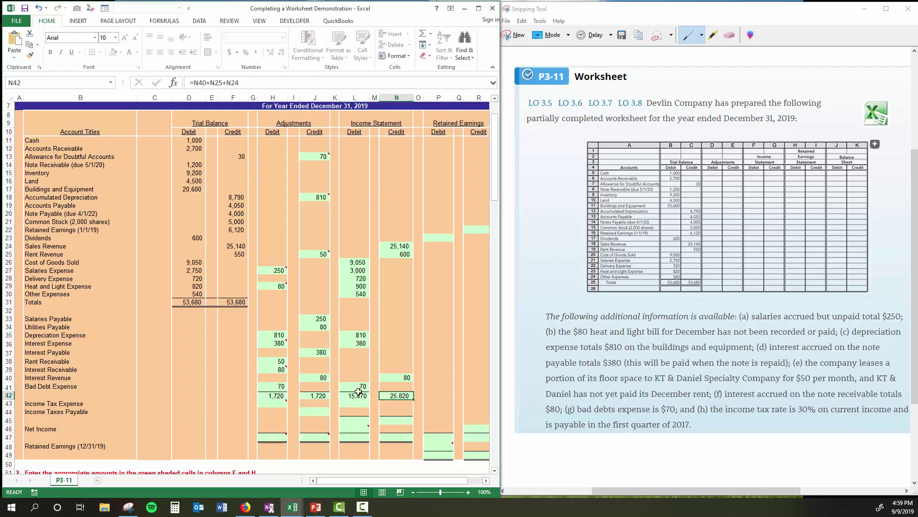
{"action": "left_click", "coordinate": [358, 403]}
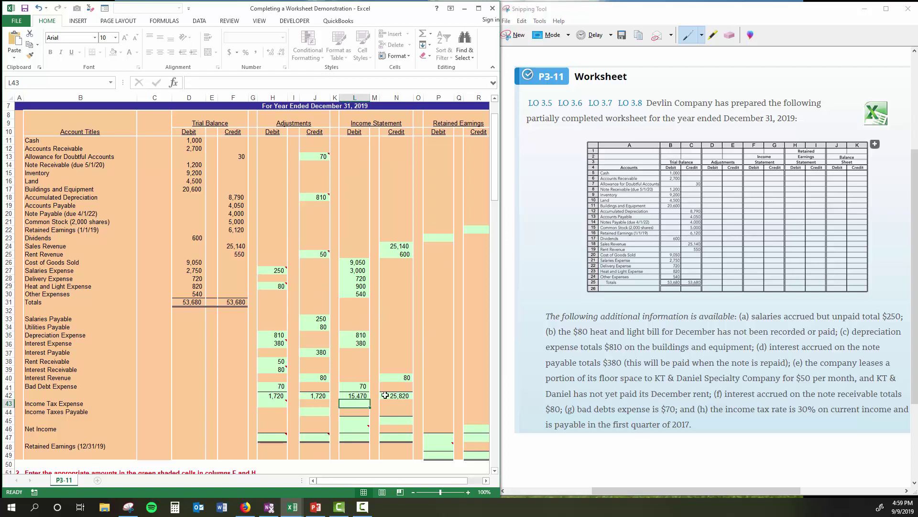
{"action": "left_click", "coordinate": [352, 396]}
{"action": "left_click", "coordinate": [396, 403]}
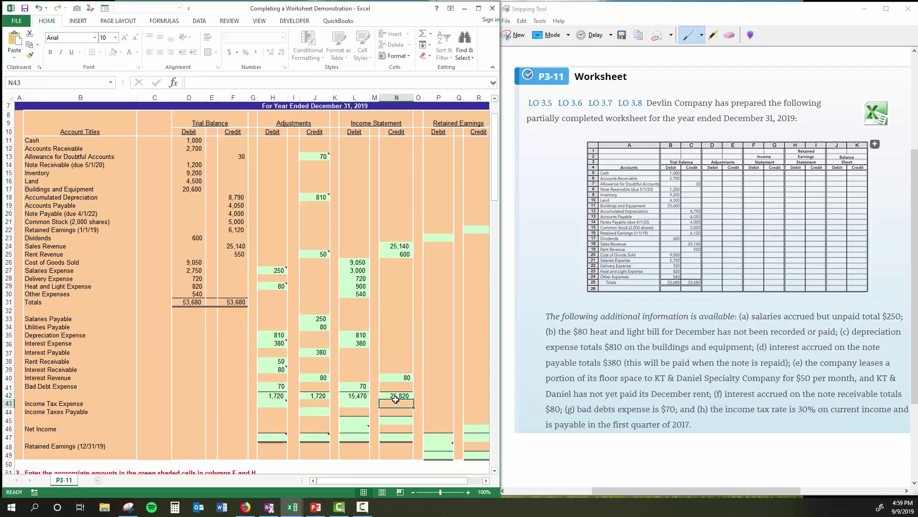
{"action": "left_click", "coordinate": [361, 403]}
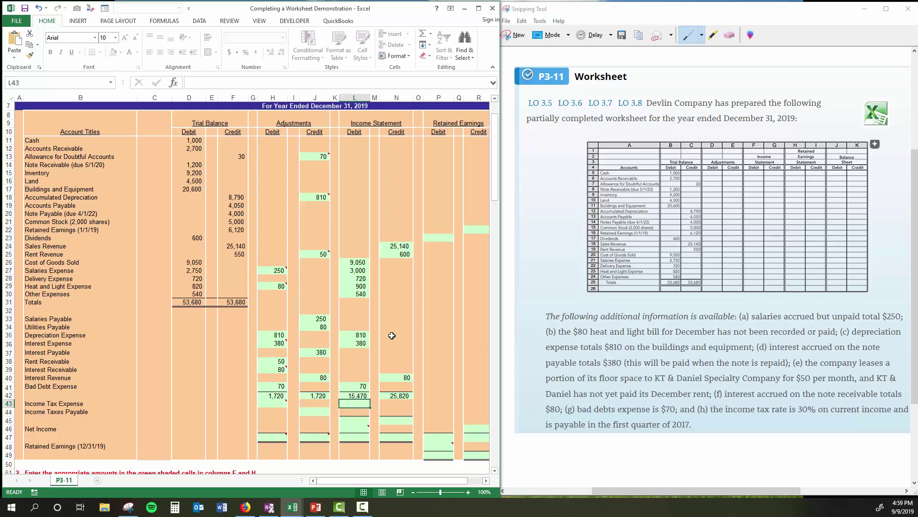
{"action": "type", "text": "="}
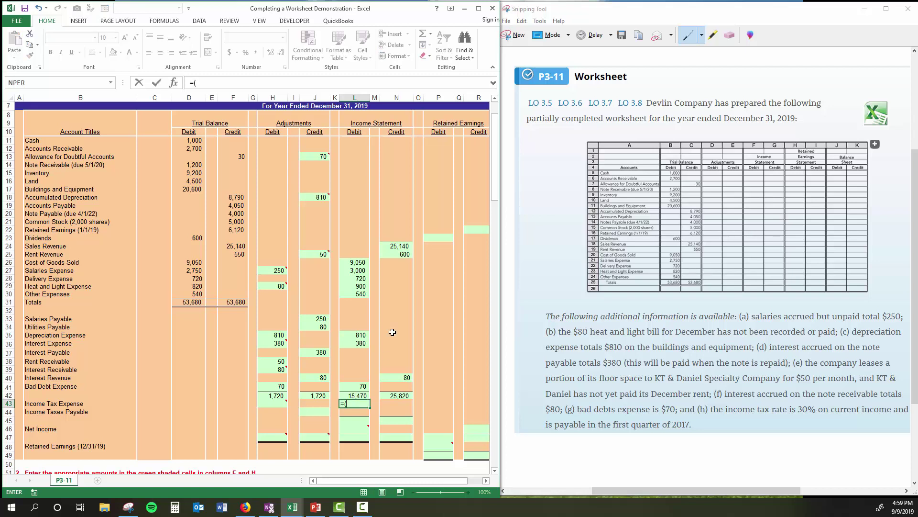
{"action": "type", "text": "("}
{"action": "left_click", "coordinate": [393, 395]}
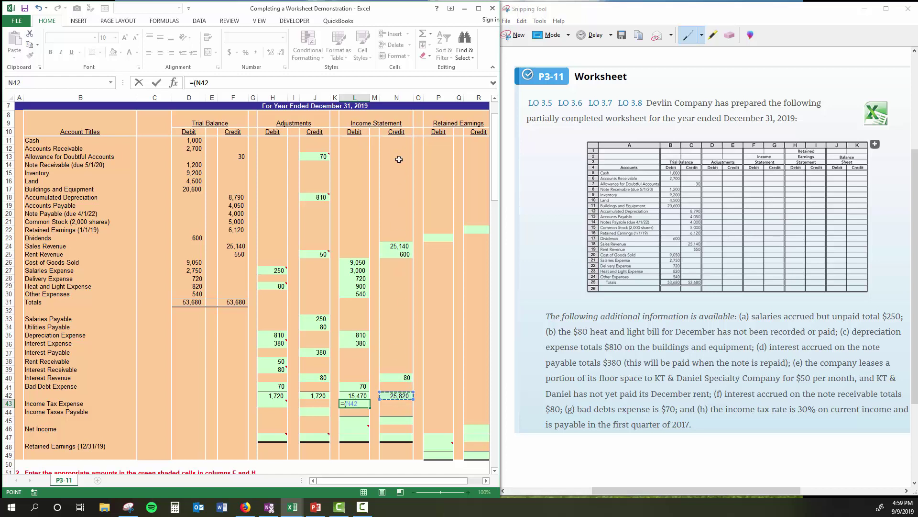
{"action": "type", "text": "-"}
{"action": "left_click", "coordinate": [355, 393]}
{"action": "type", "text": ")*.3"}
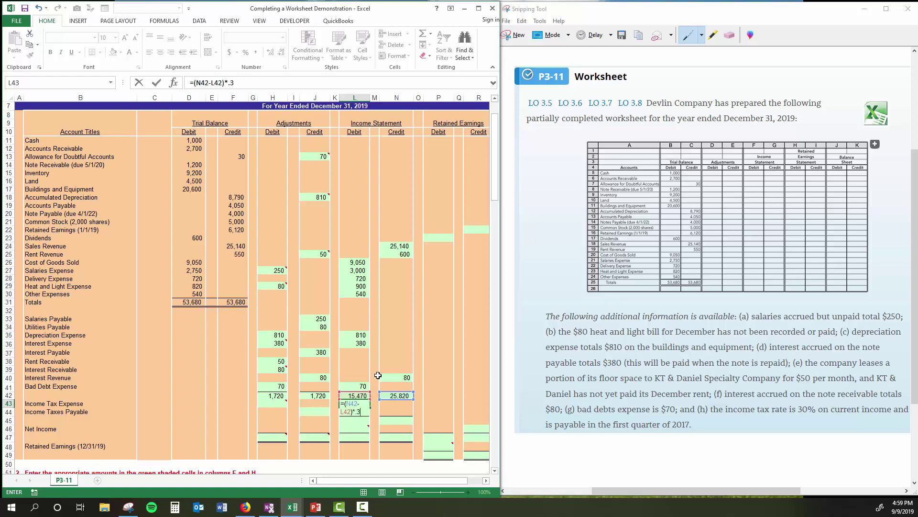
{"action": "type", "text": "0"}
{"action": "key", "text": "Return"}
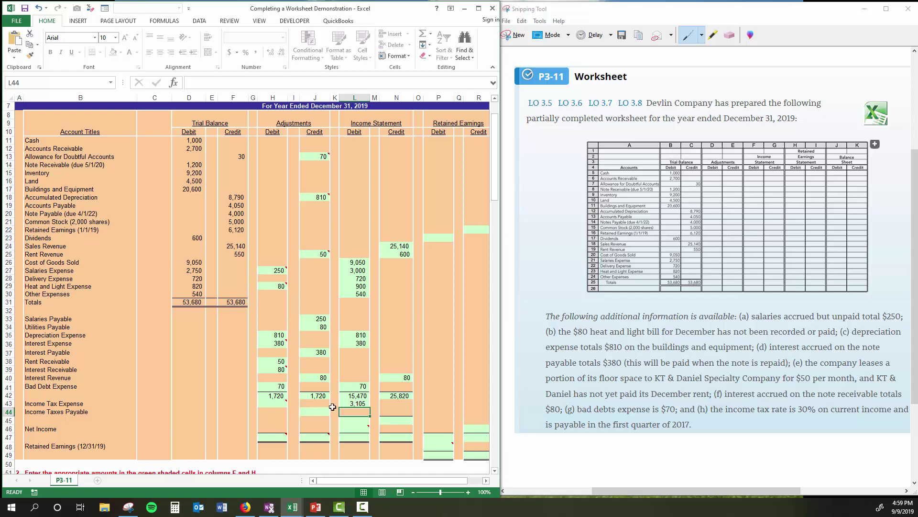
Step: Record the income tax adjustment of 3105 as a debit to Income Tax Expense and a credit to Income Taxes Payable
{"action": "left_click", "coordinate": [276, 401]}
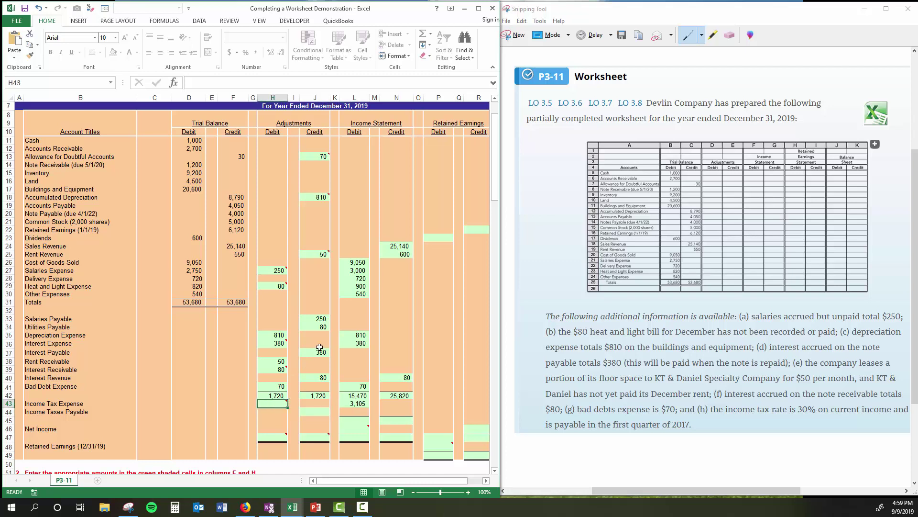
{"action": "type", "text": "310"}
{"action": "key", "text": "Tab"}
{"action": "key", "text": "Down"}
{"action": "key", "text": "Right"}
{"action": "type", "text": "3105"}
{"action": "key", "text": "Return"}
Step: Calculate the final Adjustments debit total in H47 with the formula =H42+H43
{"action": "key", "text": "Down"}
{"action": "key", "text": "Down"}
{"action": "key", "text": "Left"}
{"action": "key", "text": "Left"}
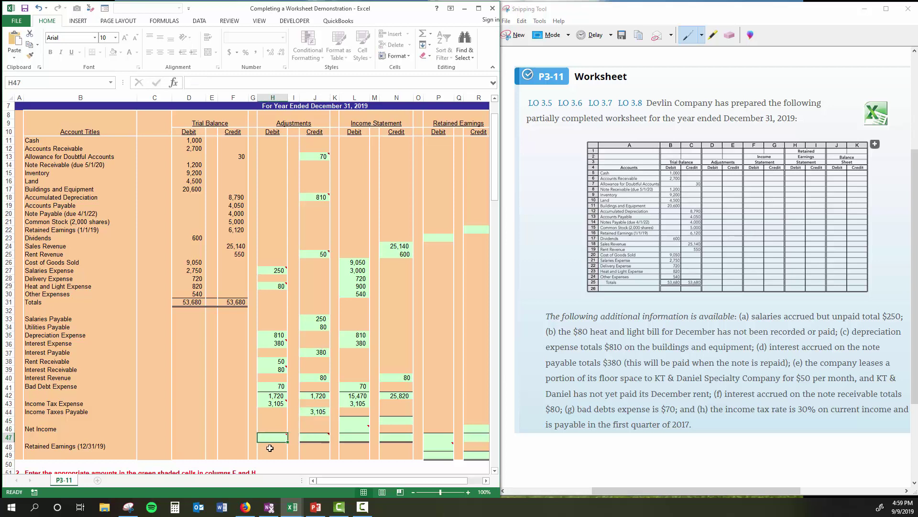
{"action": "left_click", "coordinate": [275, 394]}
{"action": "left_click", "coordinate": [283, 402]}
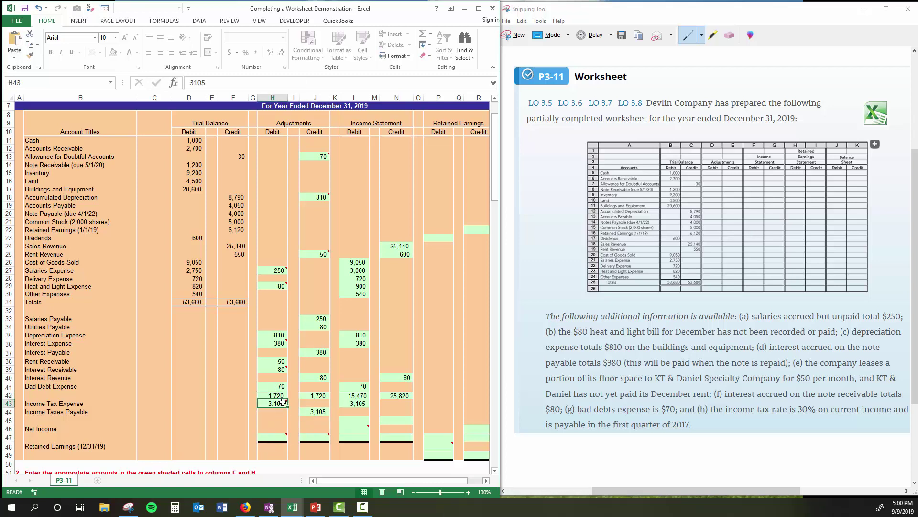
{"action": "left_click", "coordinate": [269, 434]}
{"action": "type", "text": "="}
{"action": "left_click", "coordinate": [282, 396]}
{"action": "type", "text": "+"}
{"action": "left_click", "coordinate": [279, 403]}
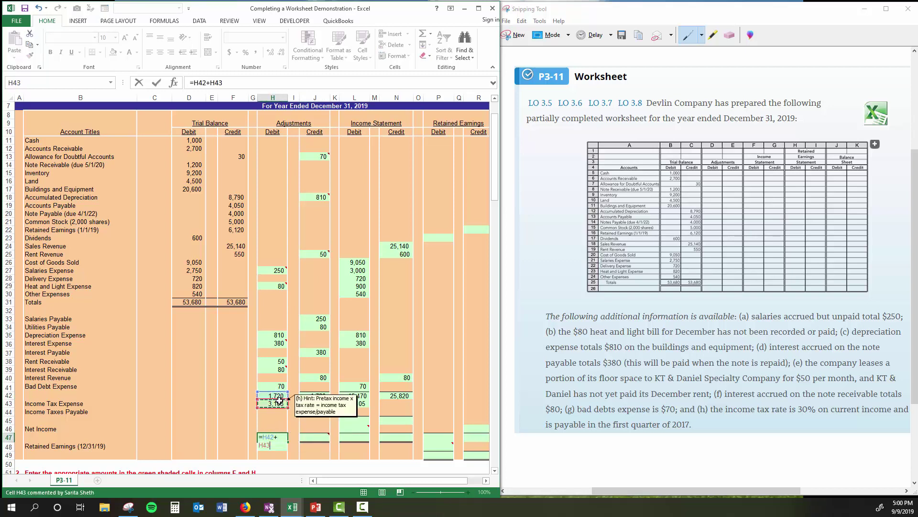
{"action": "key", "text": "Return"}
Step: Calculate the final Adjustments credit total in J47 by adding the credit subtotal in J42 and the Income Taxes Payable adjustment in J44
{"action": "left_click", "coordinate": [317, 438]}
{"action": "type", "text": "="}
{"action": "left_click", "coordinate": [316, 396]}
{"action": "type", "text": "+"}
{"action": "left_click", "coordinate": [314, 406]}
{"action": "key", "text": "Return"}
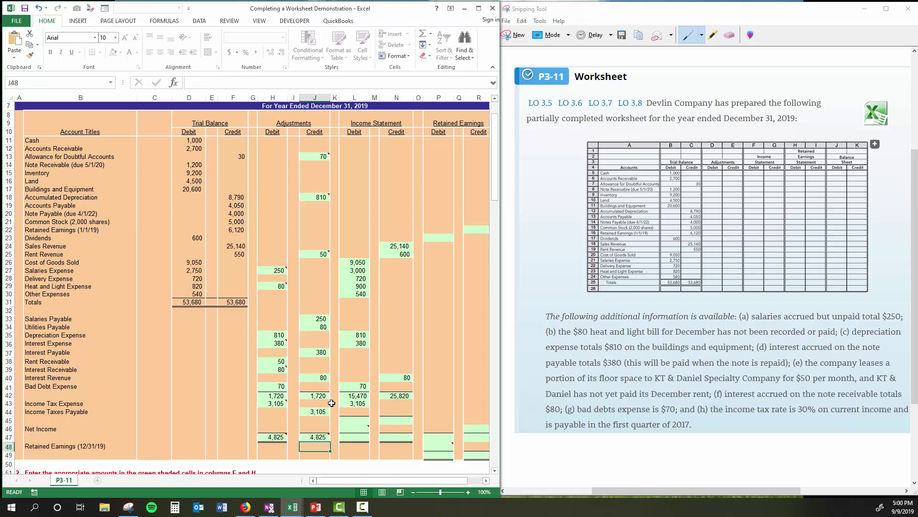
Step: Enter 25820 as the Income Statement credit subtotal in N45, above the Net Income row
{"action": "left_click", "coordinate": [355, 420]}
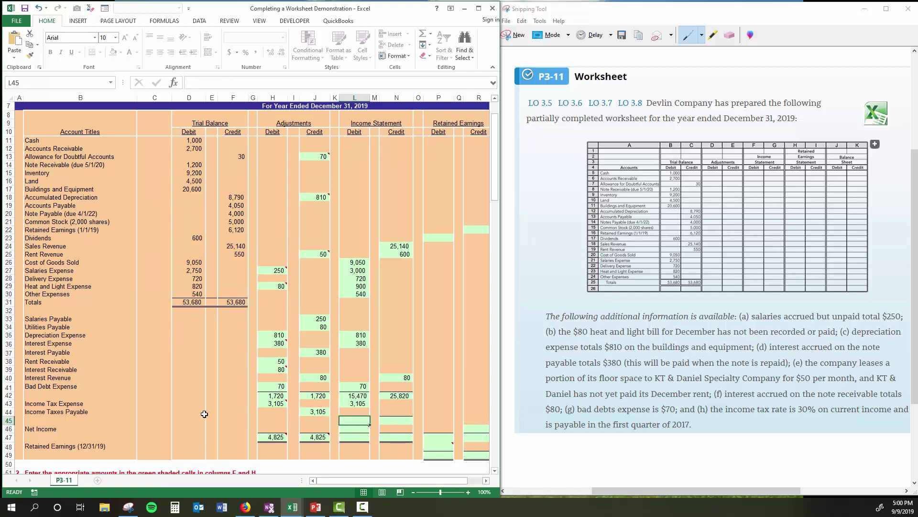
{"action": "left_click", "coordinate": [66, 426]}
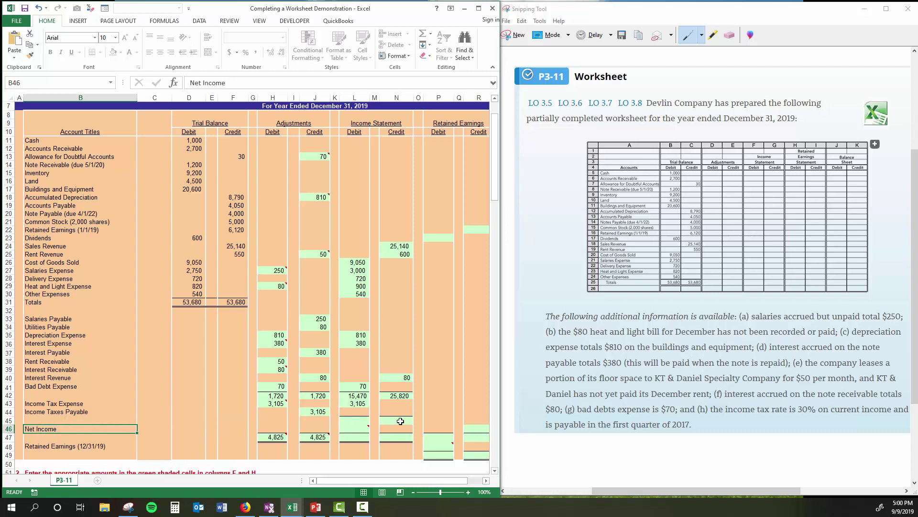
{"action": "left_click", "coordinate": [400, 421]}
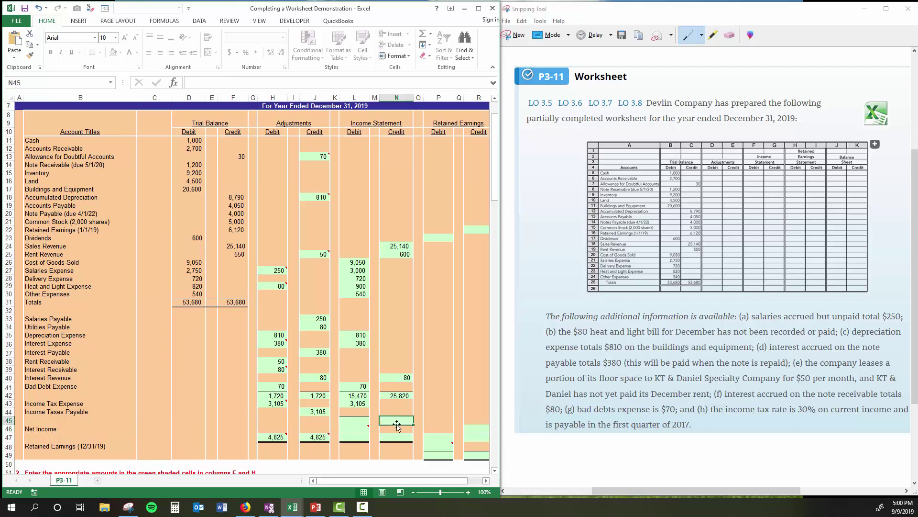
{"action": "type", "text": "25820"}
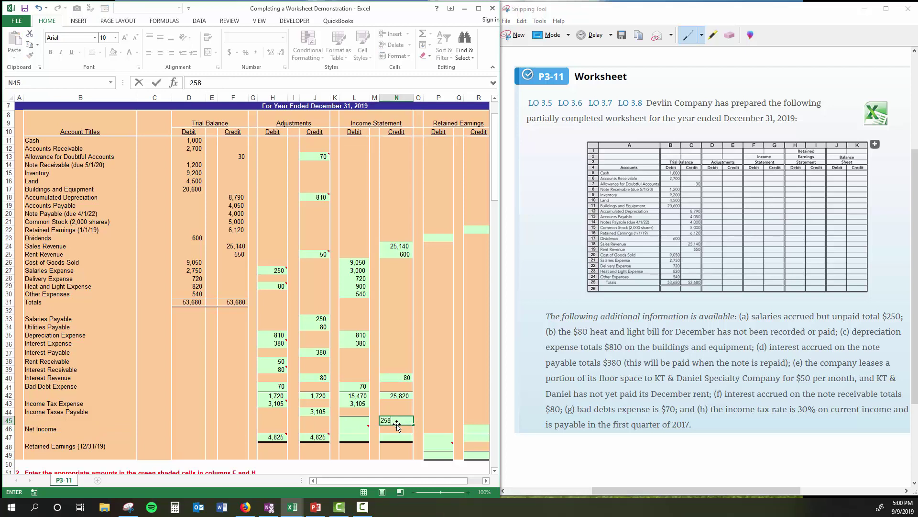
Step: Calculate the Income Statement debit subtotal including income tax in L45 with the formula =L42+L43
{"action": "left_click", "coordinate": [352, 421]}
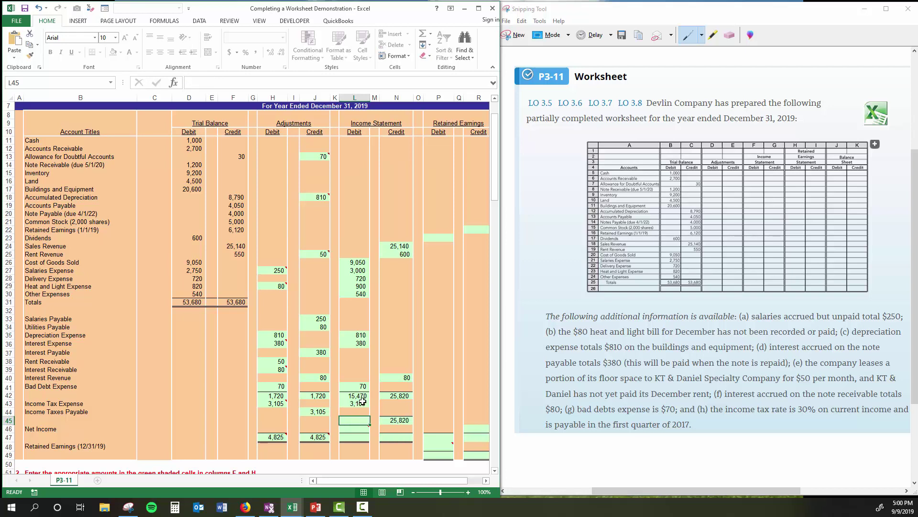
{"action": "type", "text": "="}
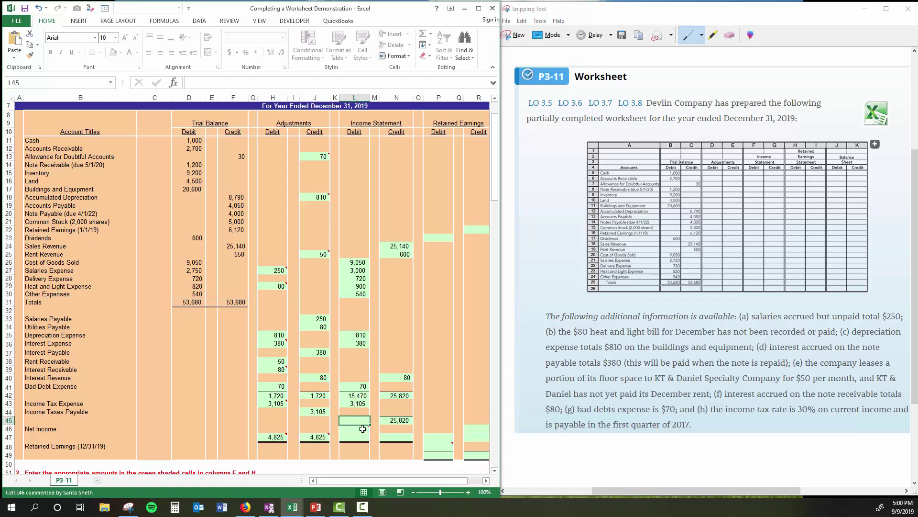
{"action": "left_click", "coordinate": [358, 398]}
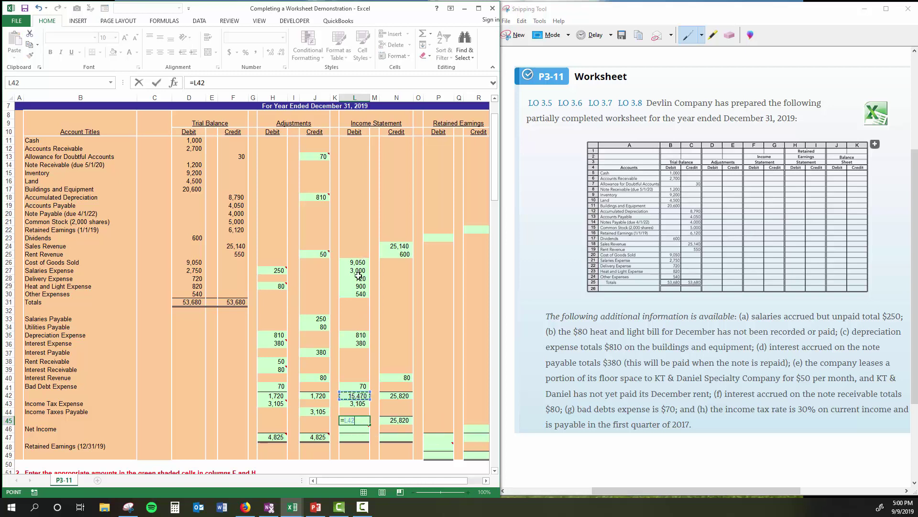
{"action": "type", "text": "+"}
{"action": "left_click", "coordinate": [357, 403]}
{"action": "key", "text": "Return"}
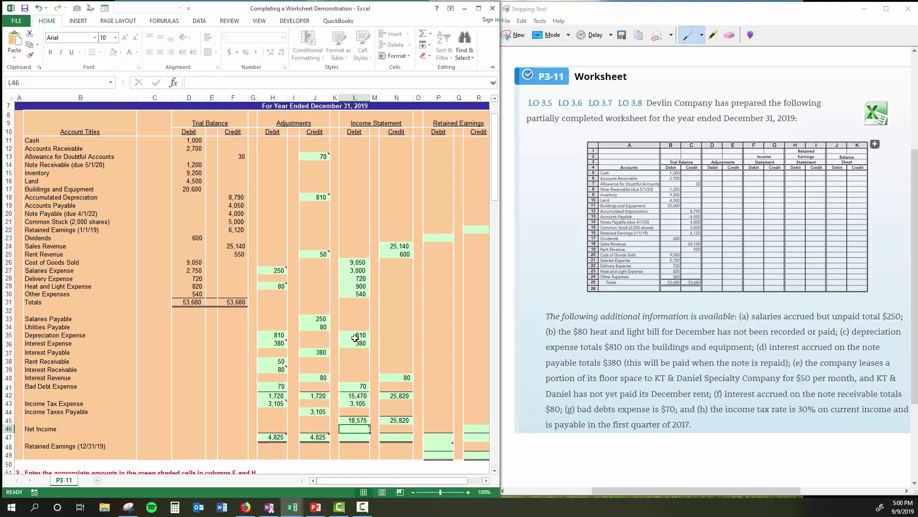
{"action": "left_click", "coordinate": [353, 419]}
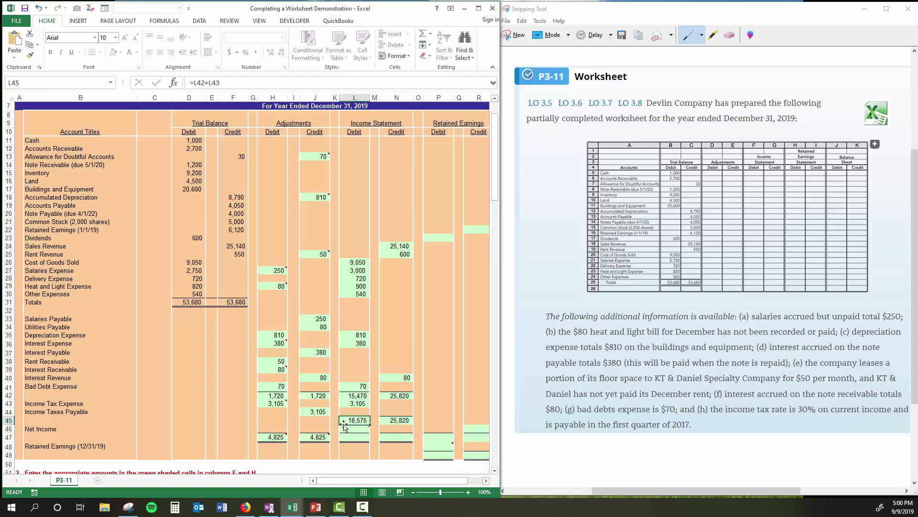
Step: Calculate net income in the Income Statement debit column, cell L46, with the formula =N45-L45
{"action": "left_click", "coordinate": [356, 428]}
{"action": "type", "text": "="}
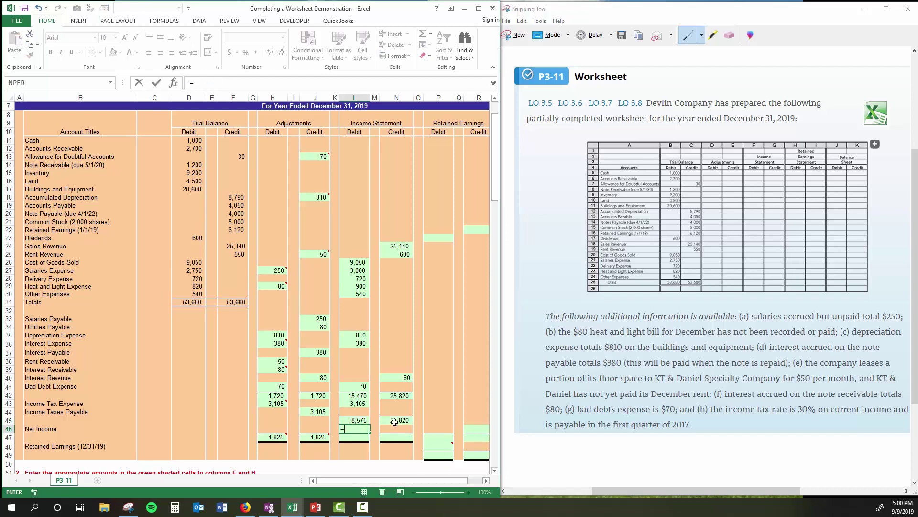
{"action": "left_click", "coordinate": [393, 420]}
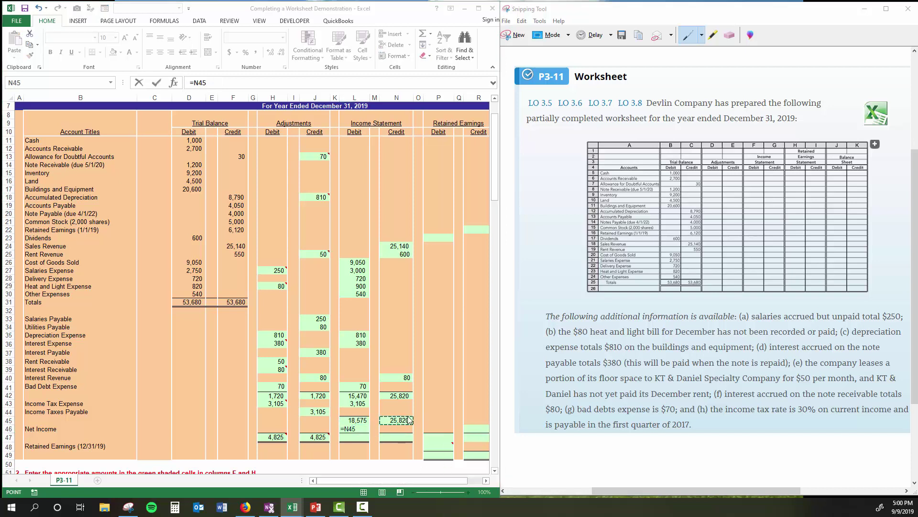
{"action": "left_click", "coordinate": [223, 84]}
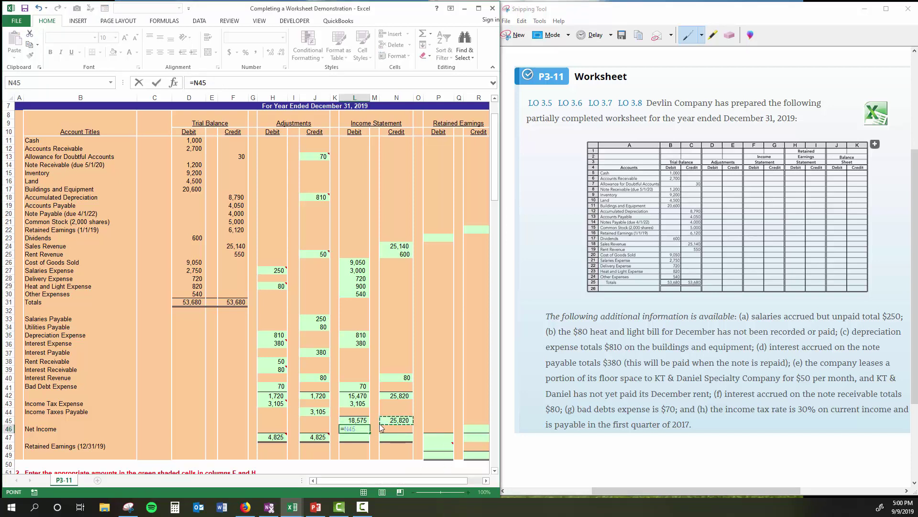
{"action": "left_click", "coordinate": [223, 86]}
{"action": "type", "text": "-"}
{"action": "left_click", "coordinate": [353, 420]}
{"action": "key", "text": "Return"}
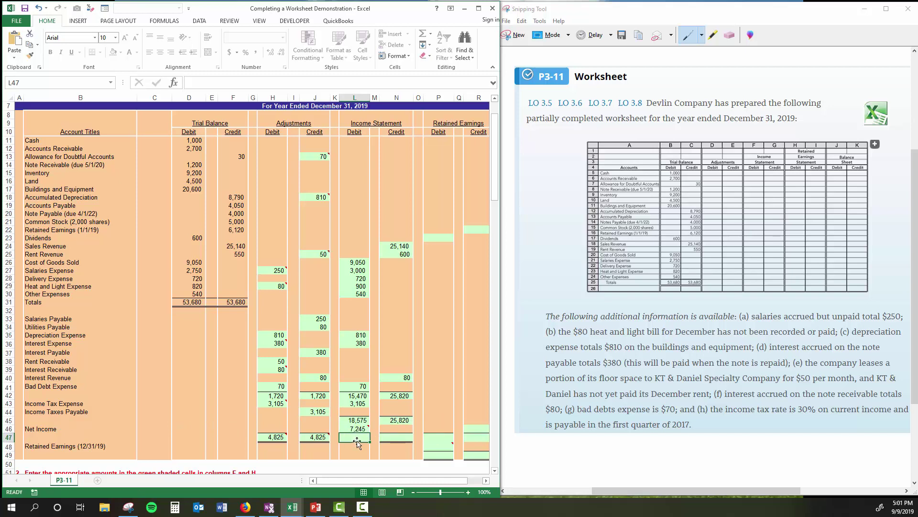
Step: Calculate the final Income Statement totals with =L45+L46 in debit cell L47 and =N45 in credit cell N47
{"action": "type", "text": "="}
{"action": "left_click", "coordinate": [358, 420]}
{"action": "type", "text": "+"}
{"action": "left_click", "coordinate": [357, 428]}
{"action": "key", "text": "ctrl+Return"}
{"action": "left_click", "coordinate": [397, 437]}
{"action": "type", "text": "="}
{"action": "left_click", "coordinate": [400, 420]}
{"action": "key", "text": "Return"}
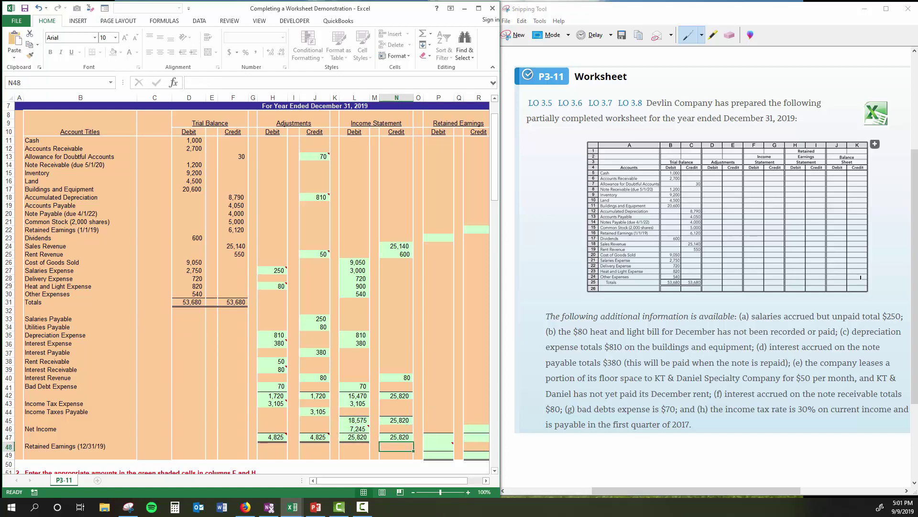
Step: Widen the workbook window across the full screen to show the Retained Earnings and Balance Sheet columns
{"action": "key", "text": "F10"}
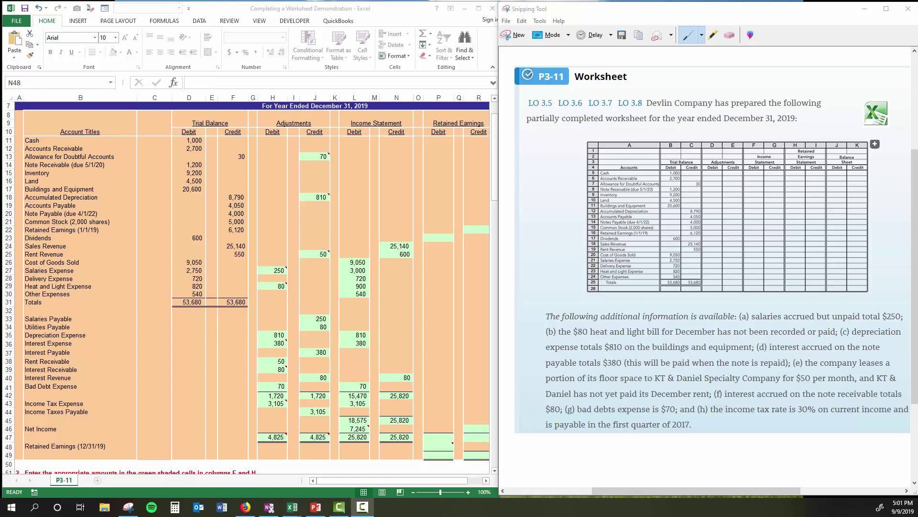
{"action": "left_click", "coordinate": [667, 204]}
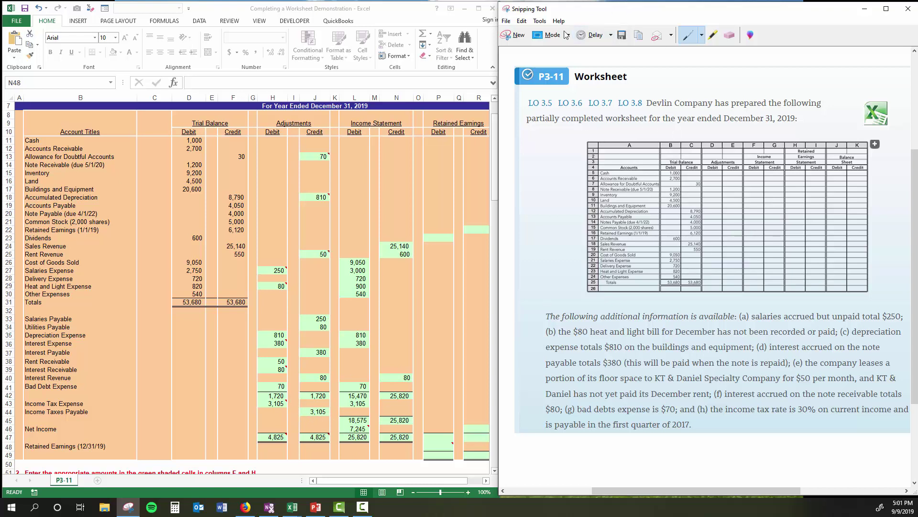
{"action": "left_click", "coordinate": [403, 20]}
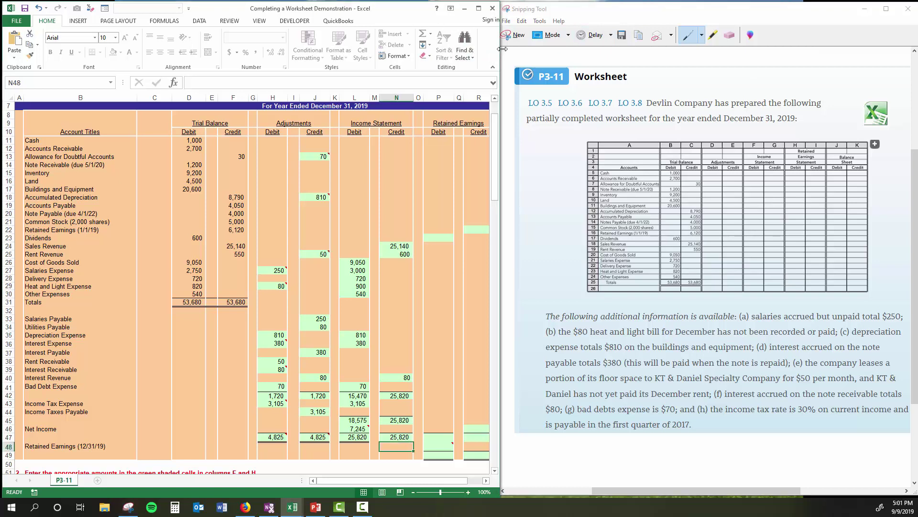
{"action": "left_click_drag", "start_coordinate": [503, 49], "coordinate": [916, 55]}
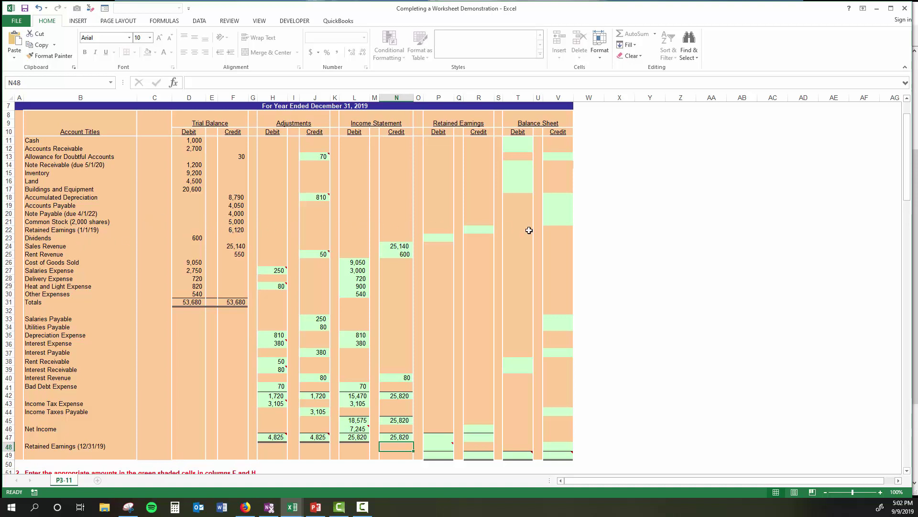
Step: Enter the beginning retained earnings of 6,120 in R22 and the dividends of 600 in P23 of the Retained Earnings columns
{"action": "left_click", "coordinate": [479, 230]}
{"action": "type", "text": "6,120"}
{"action": "left_click", "coordinate": [448, 238]}
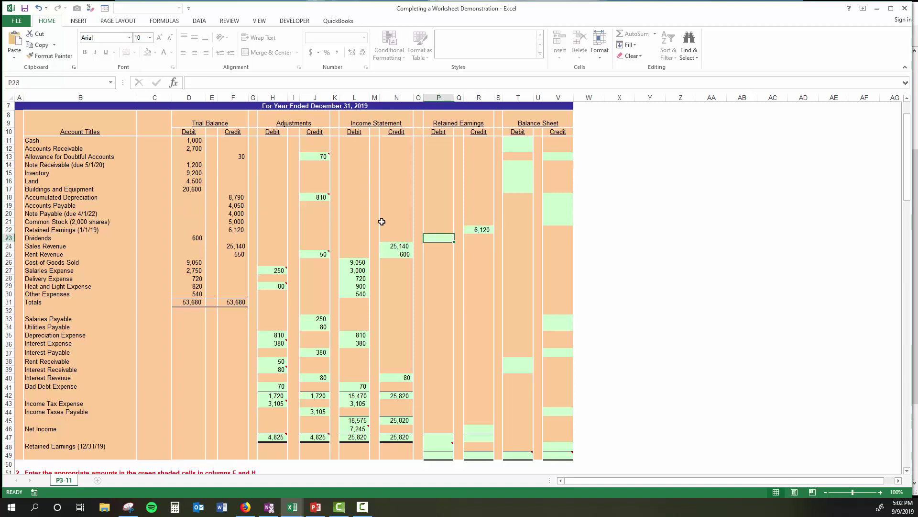
{"action": "type", "text": "600"}
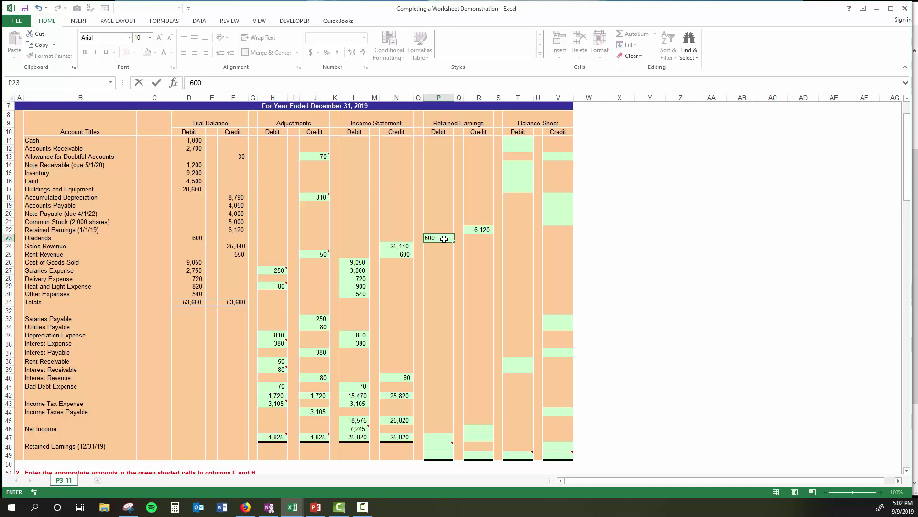
Step: Carry the net income of 7245 into the Retained Earnings credit column in R46
{"action": "left_click", "coordinate": [478, 432]}
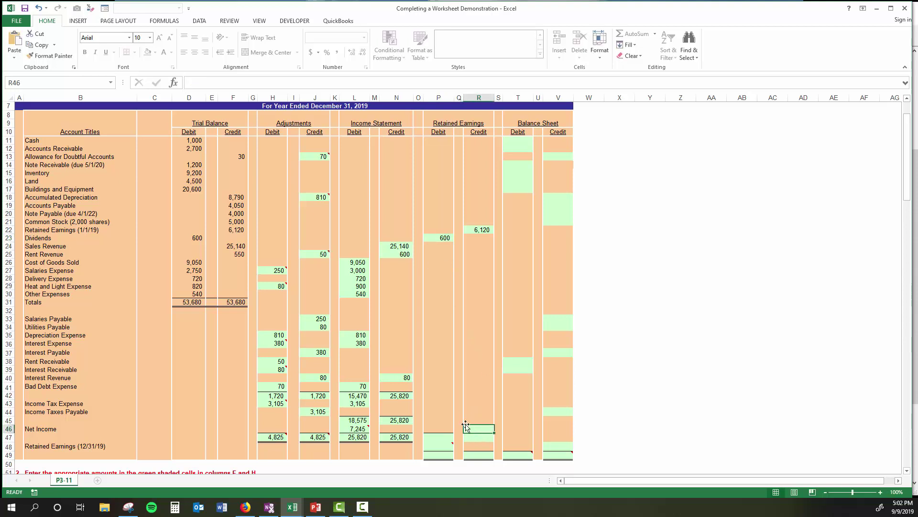
{"action": "key", "text": "F10"}
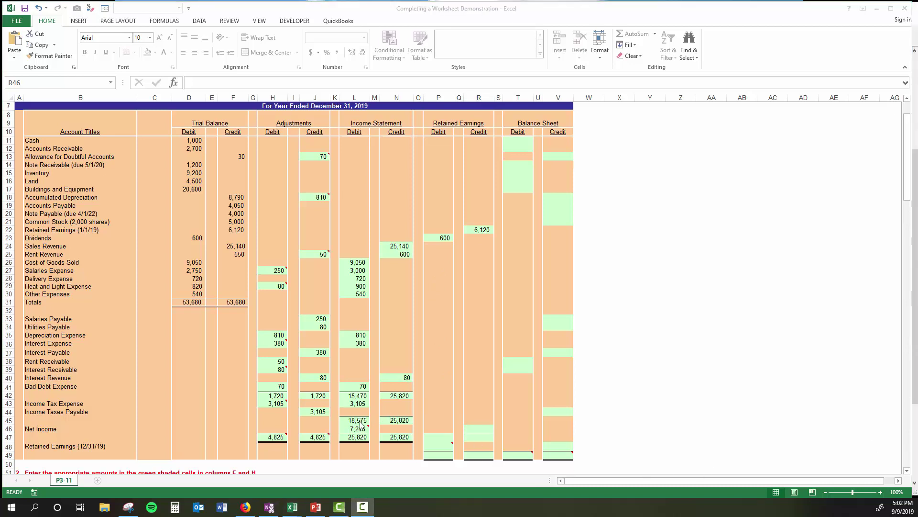
{"action": "left_click", "coordinate": [476, 428]}
{"action": "type", "text": "7245"}
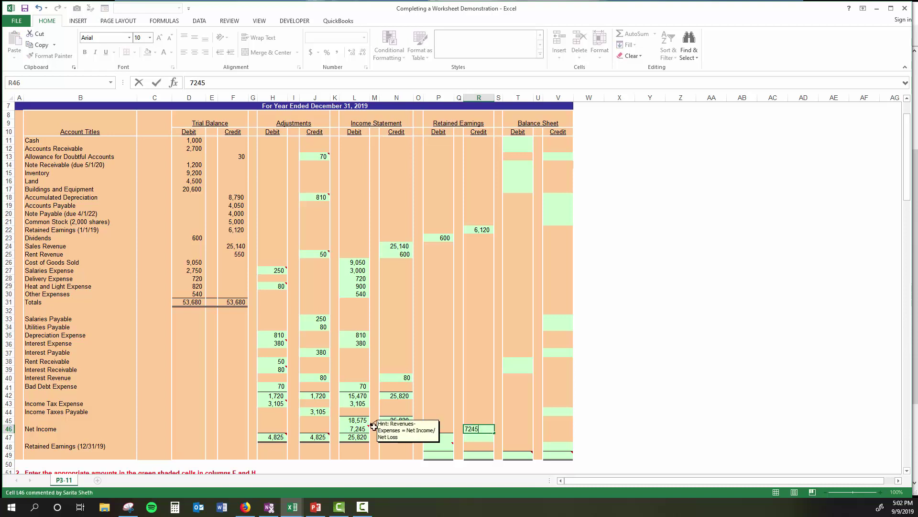
{"action": "left_click", "coordinate": [487, 402]}
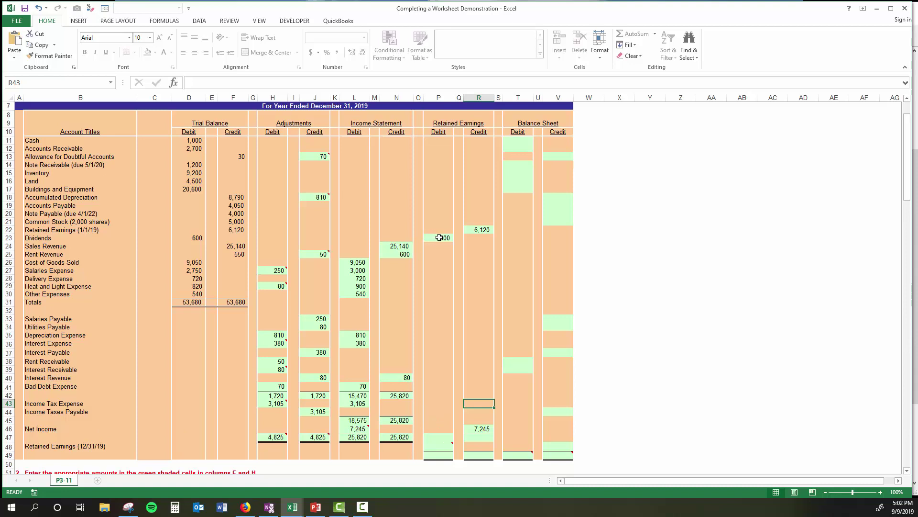
Step: Enter 600 as the Retained Earnings debit subtotal in P47
{"action": "left_click", "coordinate": [436, 432]}
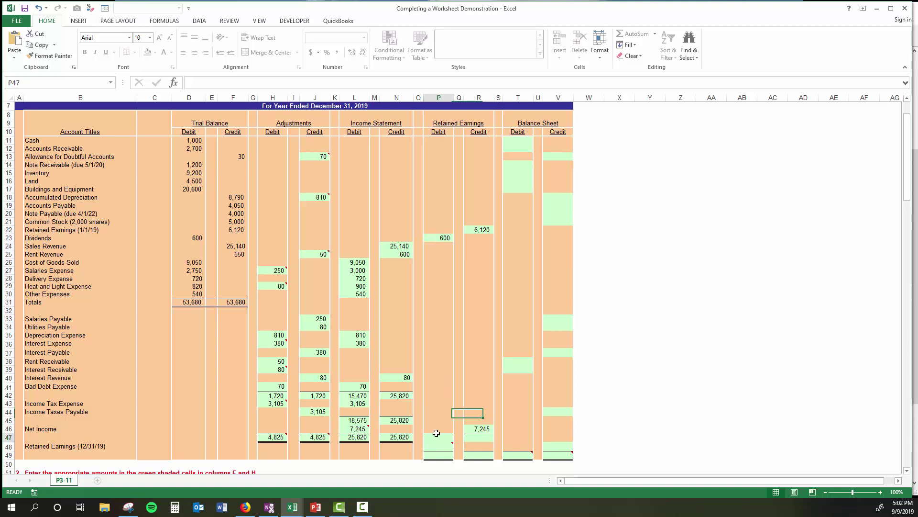
{"action": "type", "text": "600"}
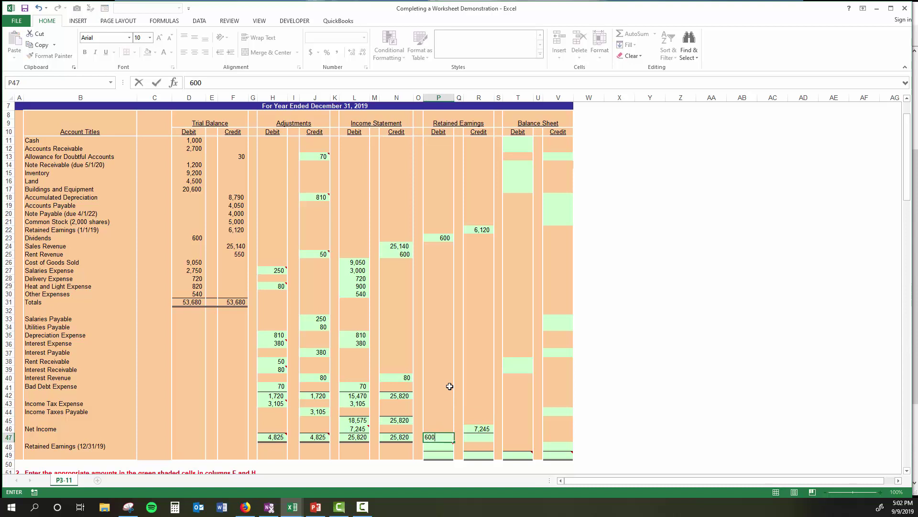
{"action": "key", "text": "Tab"}
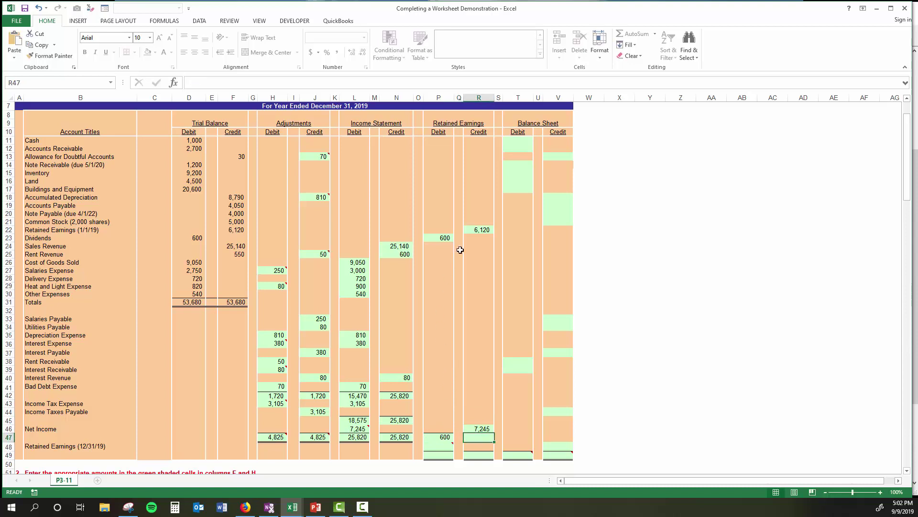
Step: Calculate the Retained Earnings credit subtotal in R47 with the formula =R46+R22
{"action": "left_click", "coordinate": [478, 229]}
{"action": "left_click", "coordinate": [482, 429]}
{"action": "left_click", "coordinate": [482, 437]}
{"action": "type", "text": "="}
{"action": "left_click", "coordinate": [481, 429]}
{"action": "type", "text": "+"}
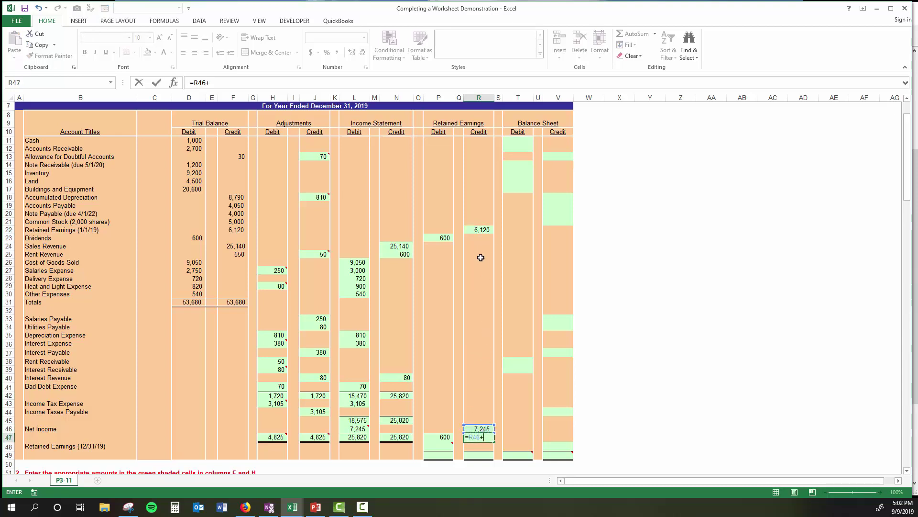
{"action": "left_click", "coordinate": [473, 230]}
{"action": "key", "text": "Return"}
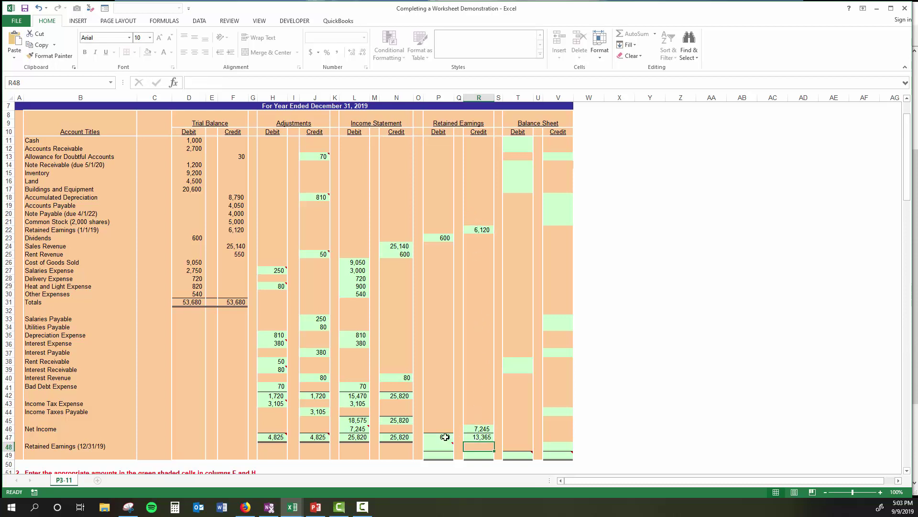
Step: Calculate the ending retained earnings for 12/31/19 in P48 with the formula =R47-P47
{"action": "mouse_move", "coordinate": [440, 450]}
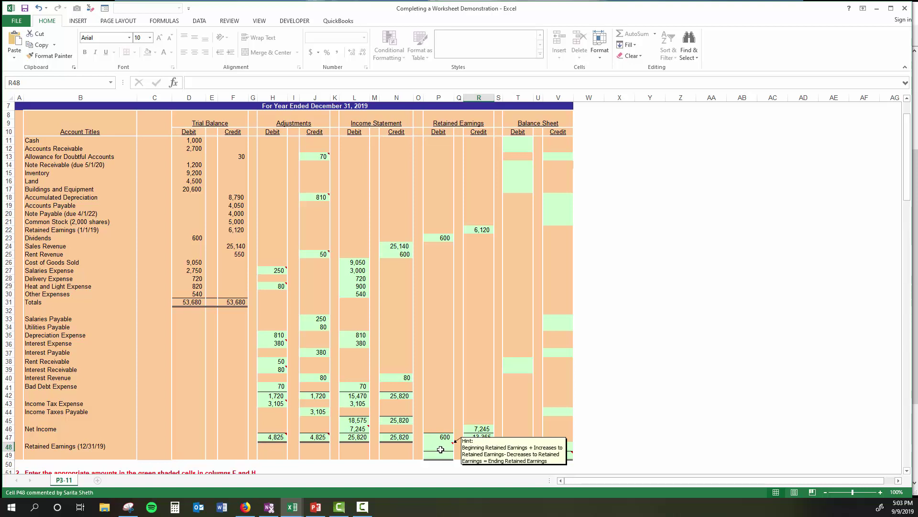
{"action": "key", "text": "F9"}
{"action": "mouse_move", "coordinate": [279, 271]}
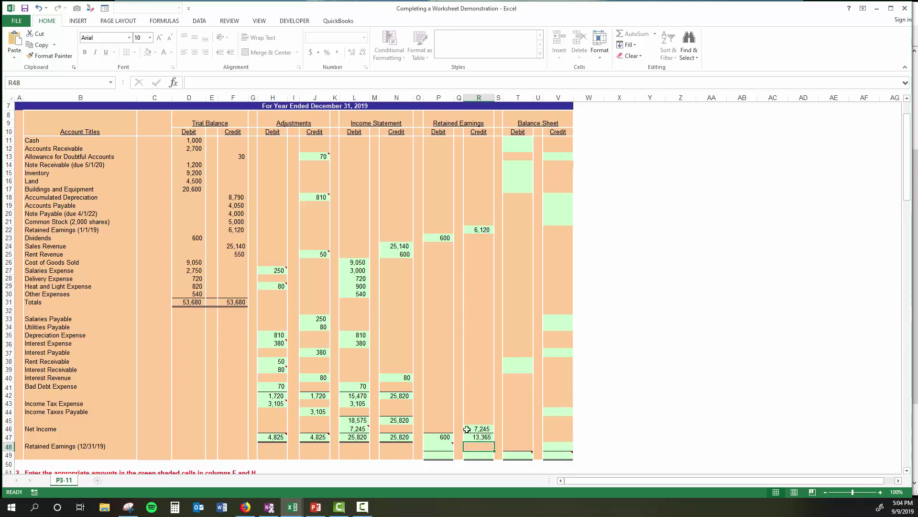
{"action": "left_click", "coordinate": [439, 447]}
{"action": "type", "text": "="}
{"action": "left_click", "coordinate": [479, 436]}
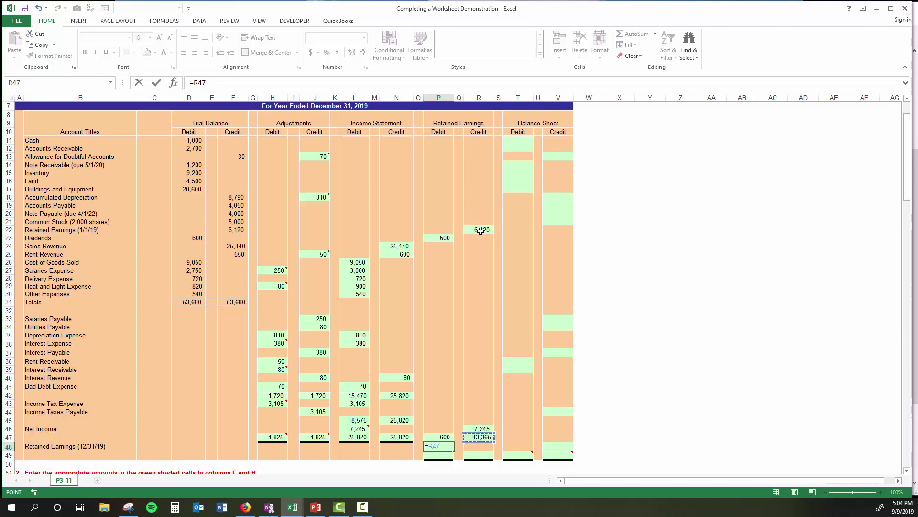
{"action": "type", "text": "-"}
{"action": "left_click", "coordinate": [443, 437]}
{"action": "key", "text": "Return"}
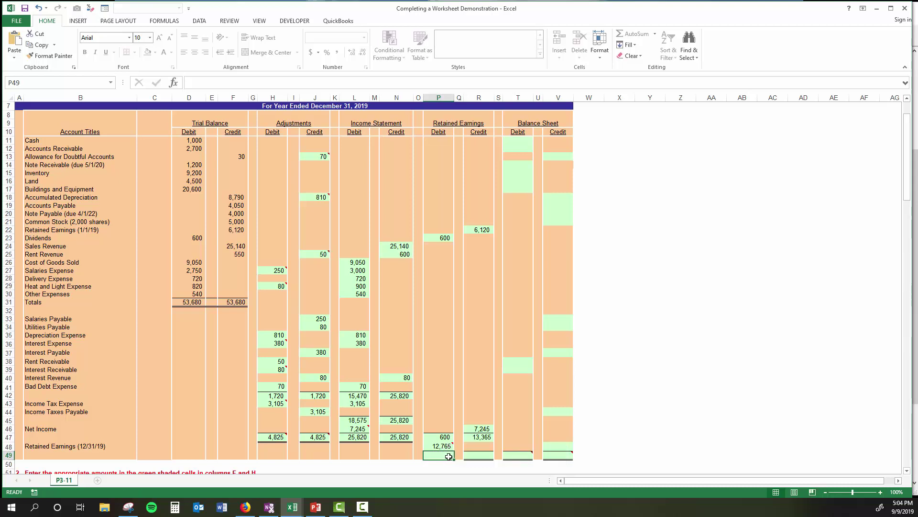
Step: Calculate the final Retained Earnings totals with =P47+P48 in debit cell P49 and =R47 in credit cell R49
{"action": "type", "text": "="}
{"action": "left_click", "coordinate": [439, 437]}
{"action": "type", "text": "+"}
{"action": "left_click", "coordinate": [440, 446]}
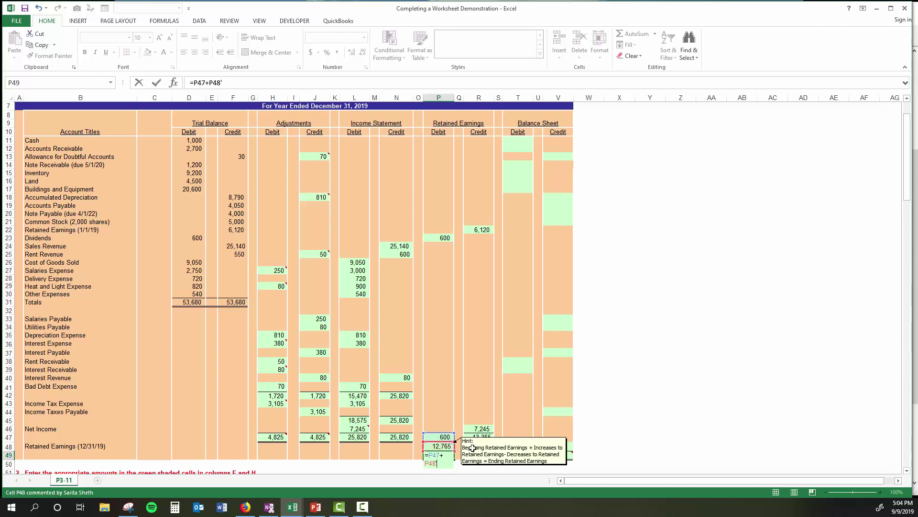
{"action": "type", "text": "'"}
{"action": "left_click", "coordinate": [468, 452]}
{"action": "type", "text": "="}
{"action": "left_click", "coordinate": [479, 438]}
{"action": "key", "text": "Return"}
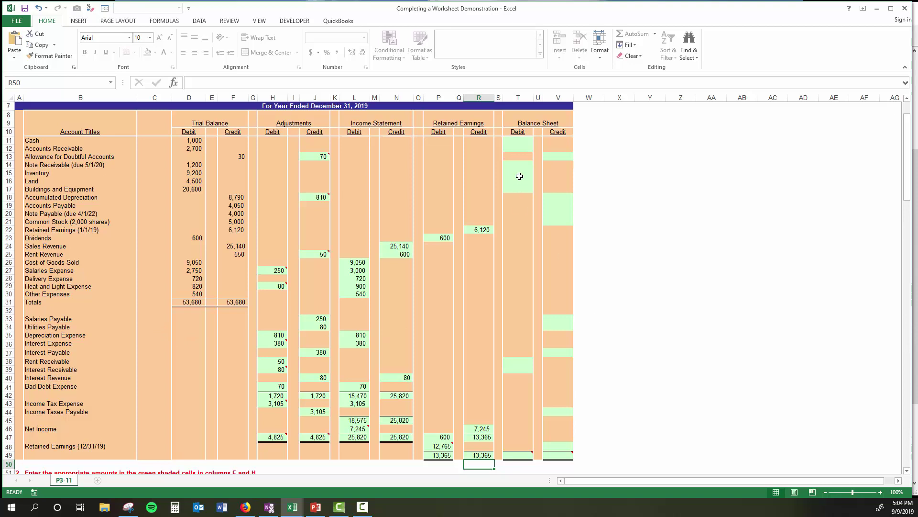
Step: Enter the Balance Sheet debit amounts 1000 for Cash in T11 and 2700 for Accounts Receivable in T12
{"action": "left_click", "coordinate": [518, 139]}
{"action": "type", "text": "1000"}
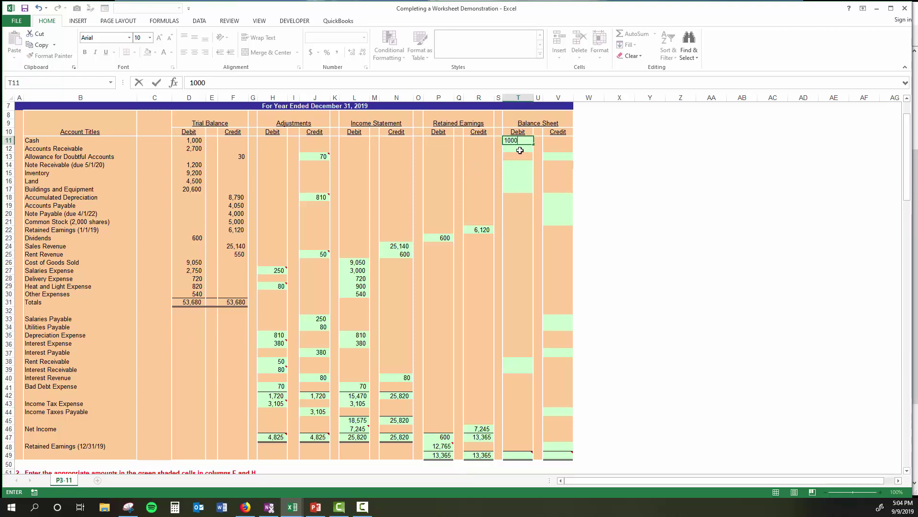
{"action": "key", "text": "Return"}
{"action": "key", "text": "F10"}
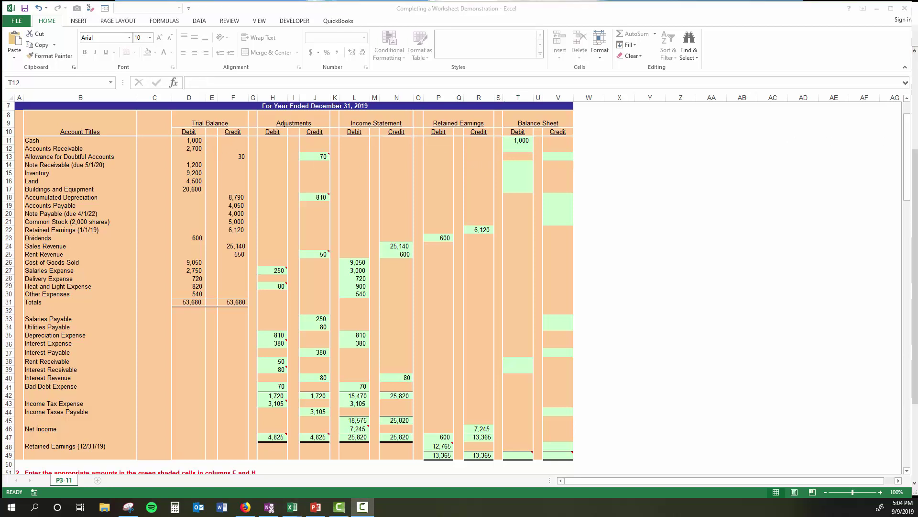
{"action": "left_click", "coordinate": [518, 147]}
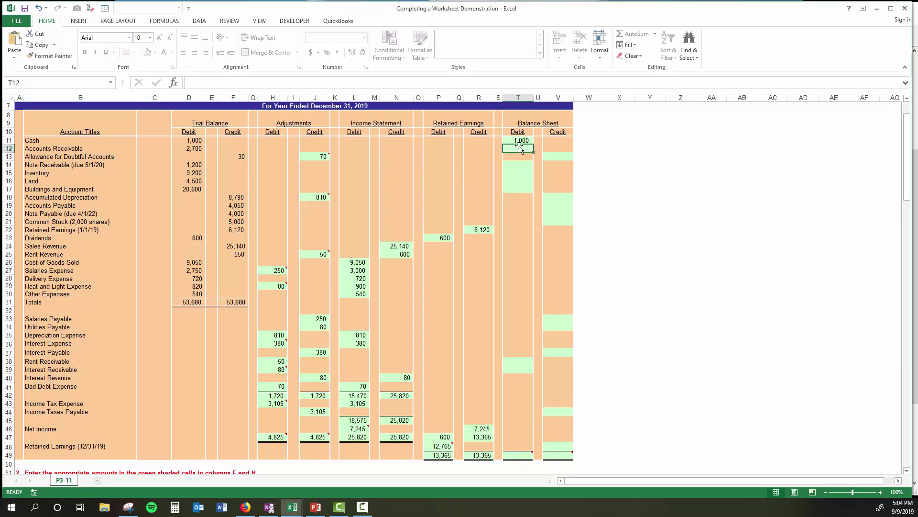
{"action": "type", "text": "2700"}
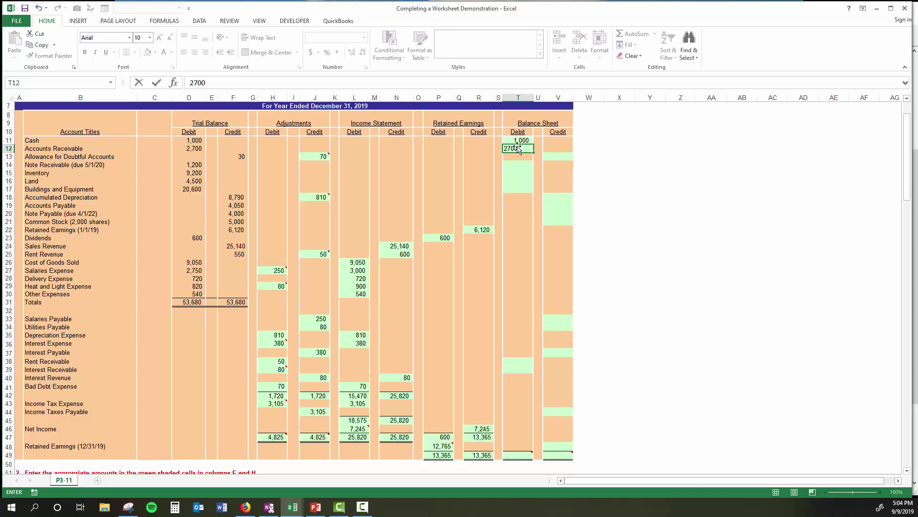
Step: Enter 100 for Allowance for Doubtful Accounts in the Balance Sheet credit column, cell V13
{"action": "left_click", "coordinate": [552, 158]}
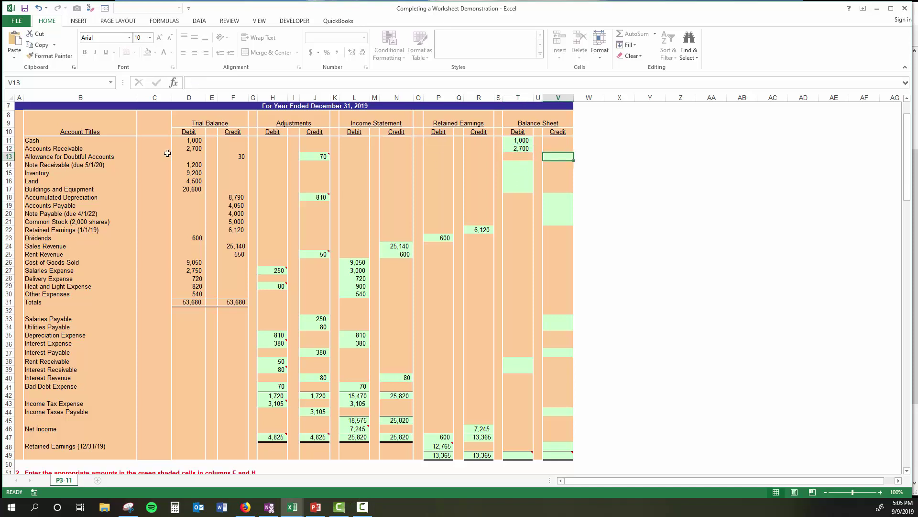
{"action": "left_click", "coordinate": [239, 157]}
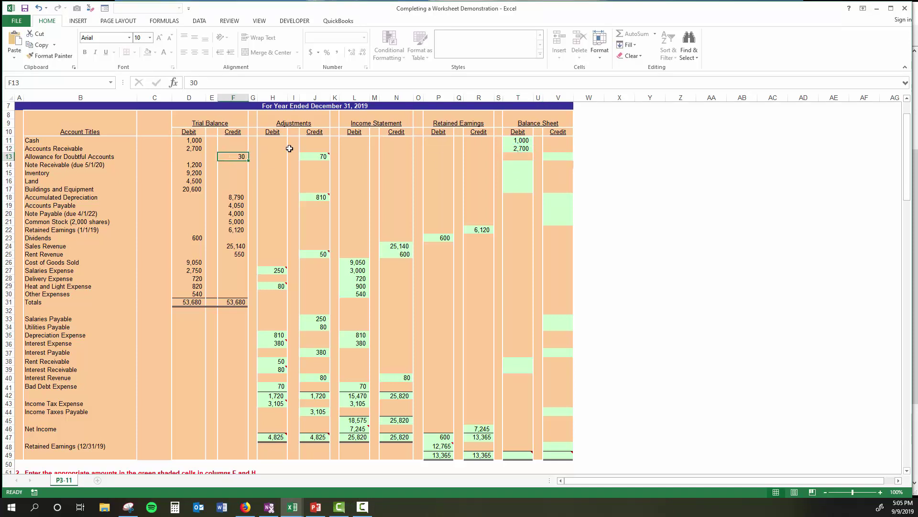
{"action": "left_click", "coordinate": [556, 156]}
{"action": "type", "text": "0"}
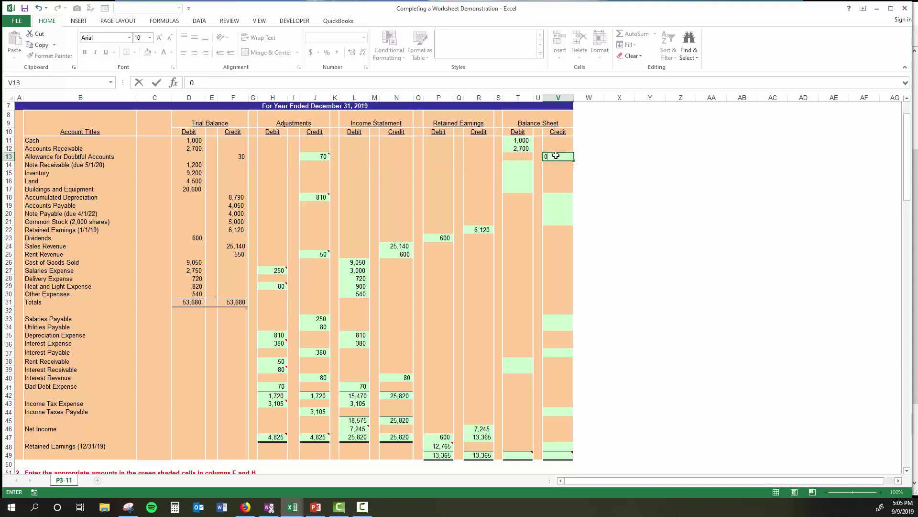
{"action": "type", "text": "0"}
Step: Enter the Balance Sheet debits in T14:T17: 1,200 Note Receivable, 9200 Inventory, 4500 Land and 20600 Buildings and Equipment
{"action": "left_click", "coordinate": [531, 164]}
{"action": "type", "text": "1,200"}
{"action": "key", "text": "Return"}
{"action": "type", "text": "9200"}
{"action": "key", "text": "Return"}
{"action": "type", "text": "45"}
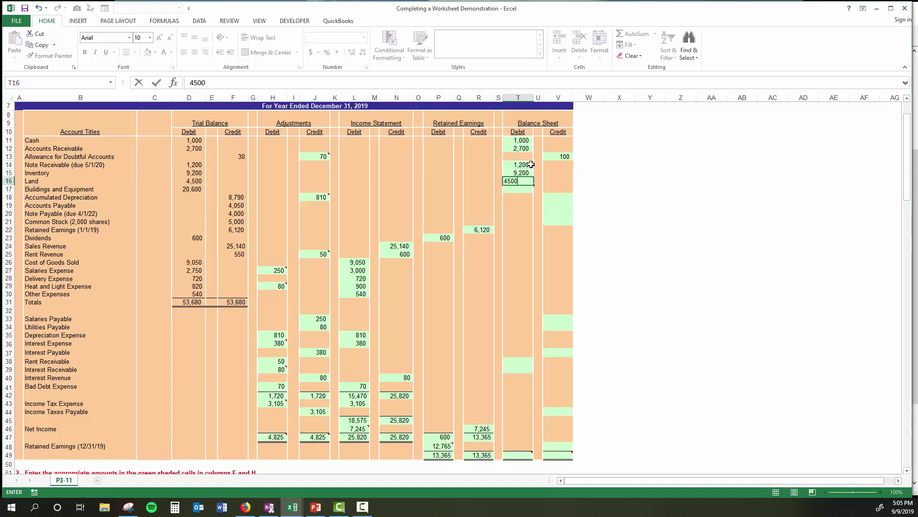
{"action": "key", "text": "Return"}
{"action": "type", "text": "20600"}
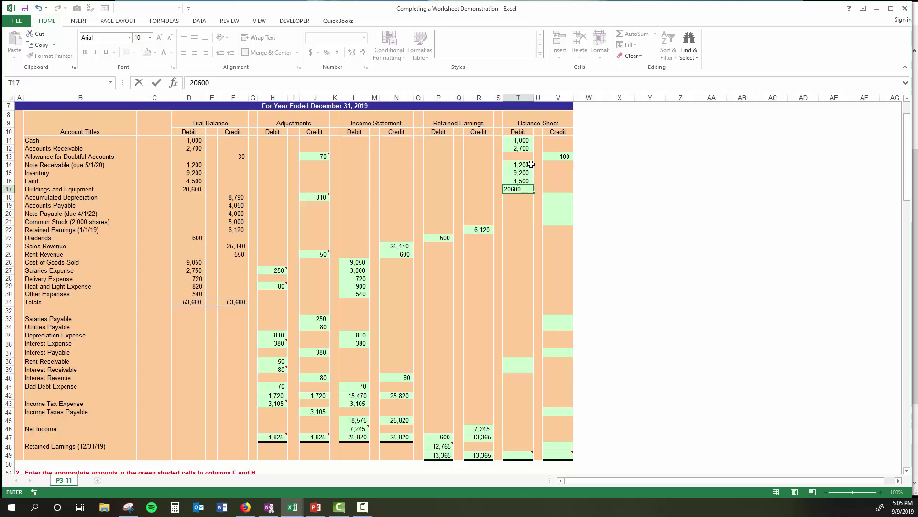
Step: Confirm the 20600 Buildings and Equipment debit in T17 and calculate the Balance Sheet credit for Accumulated Depreciation in V18 with =F18+J18
{"action": "key", "text": "Return"}
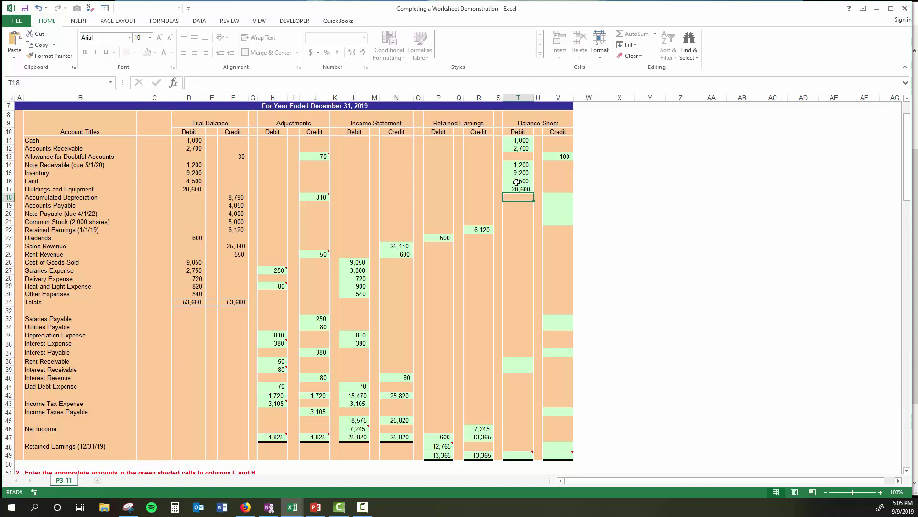
{"action": "left_click", "coordinate": [518, 165]}
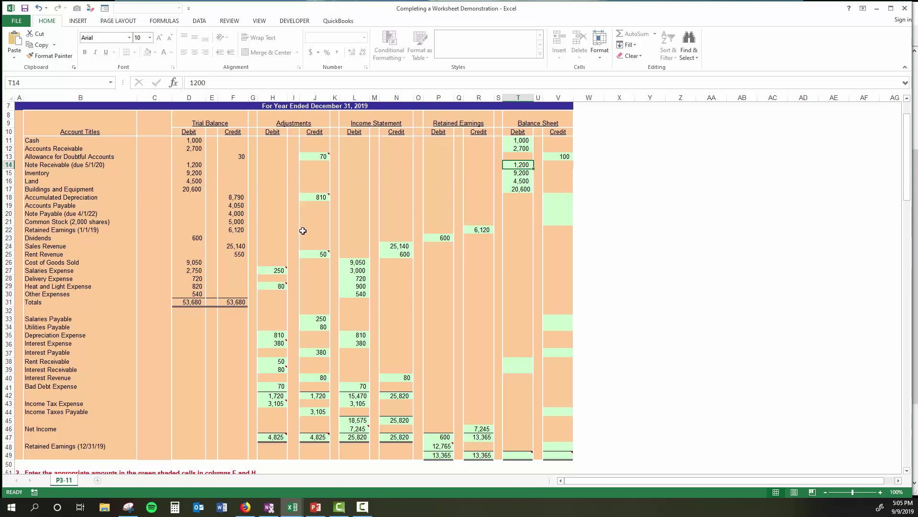
{"action": "left_click", "coordinate": [564, 199]}
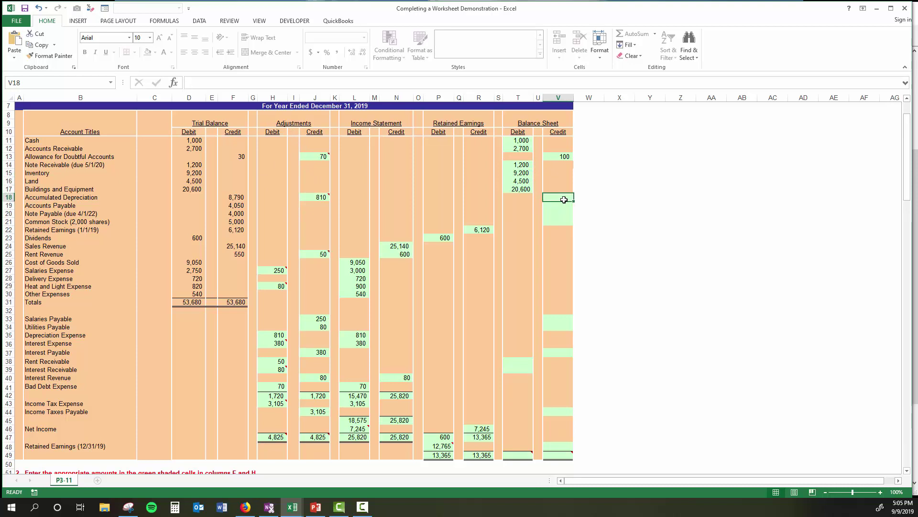
{"action": "type", "text": "="}
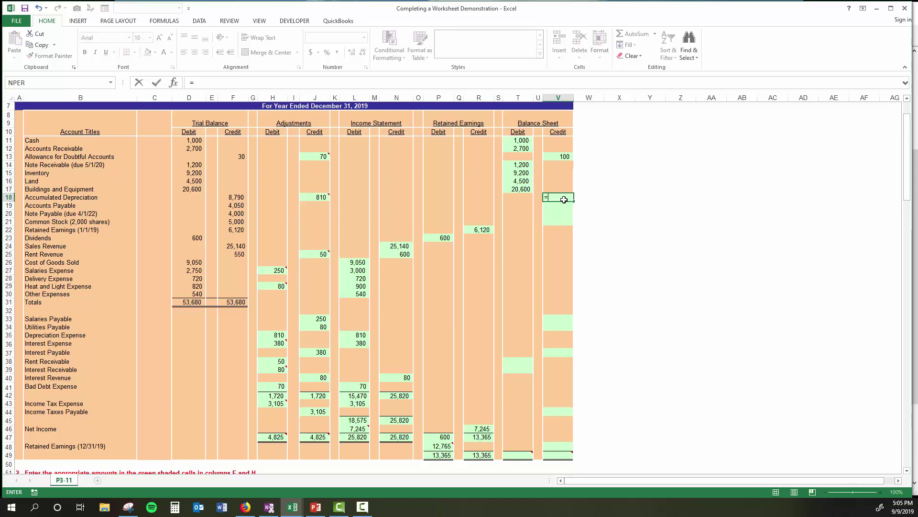
{"action": "left_click", "coordinate": [235, 198]}
{"action": "type", "text": "+"}
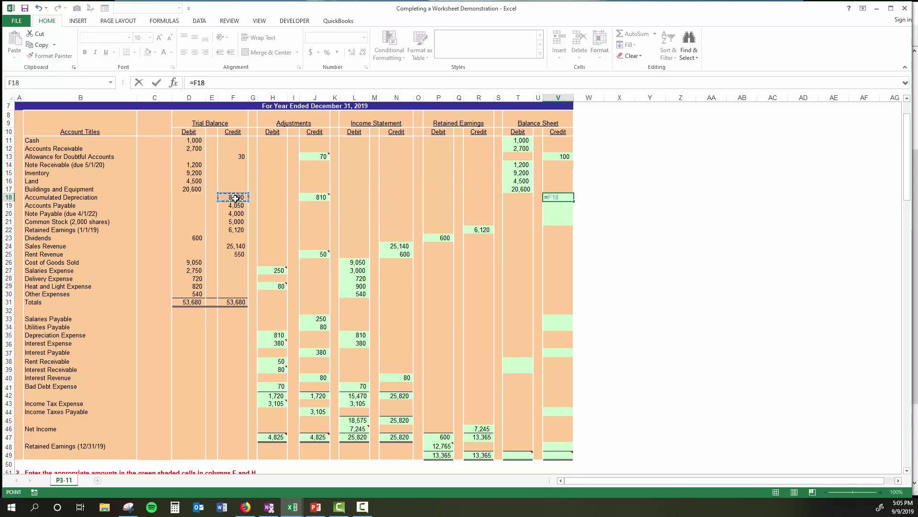
{"action": "left_click", "coordinate": [313, 198]}
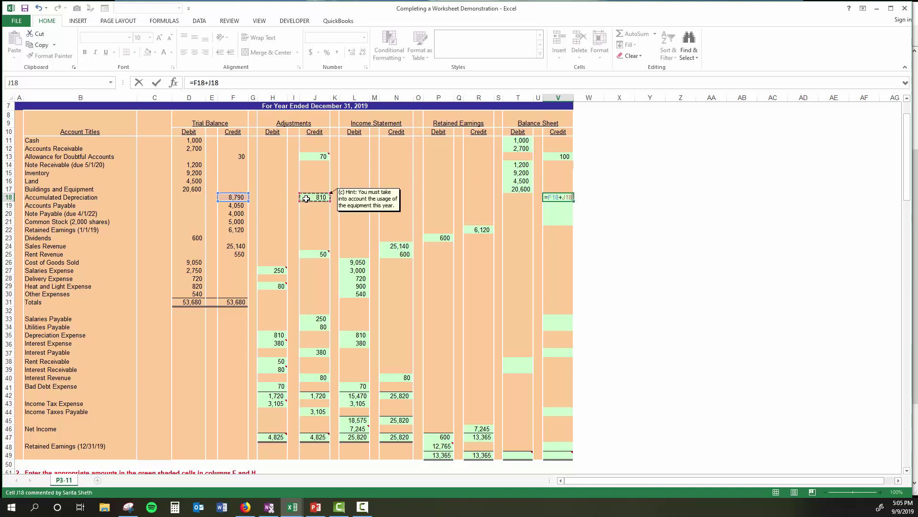
{"action": "key", "text": "Return"}
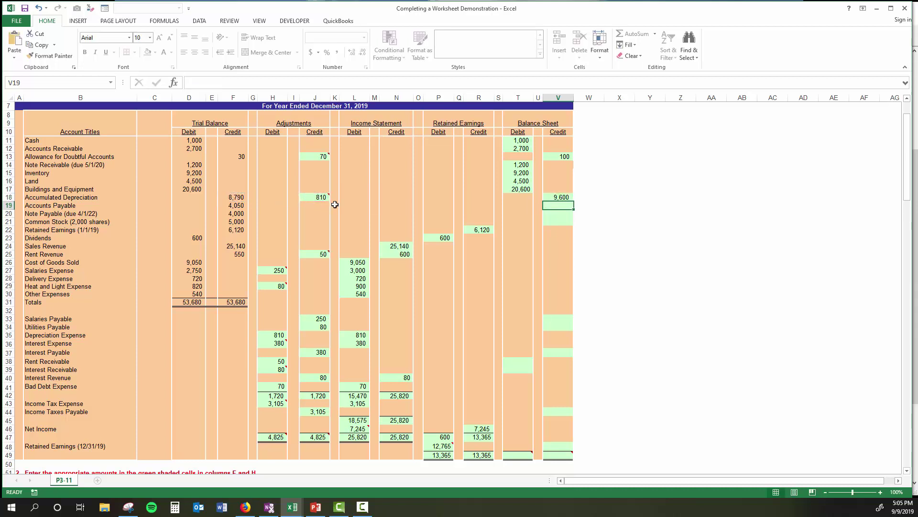
Step: Enter the Balance Sheet credits in V19:V21: 4050 for Accounts Payable, 4000 for Note Payable and 5000 for Common Stock
{"action": "type", "text": "4050"}
{"action": "key", "text": "Return"}
{"action": "type", "text": "4,050"}
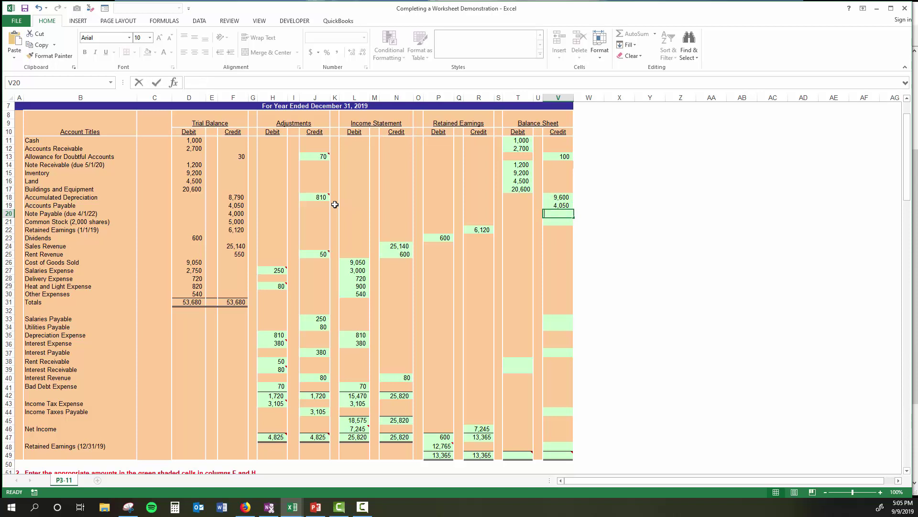
{"action": "type", "text": "0"}
{"action": "key", "text": "Return"}
{"action": "type", "text": "5,0"}
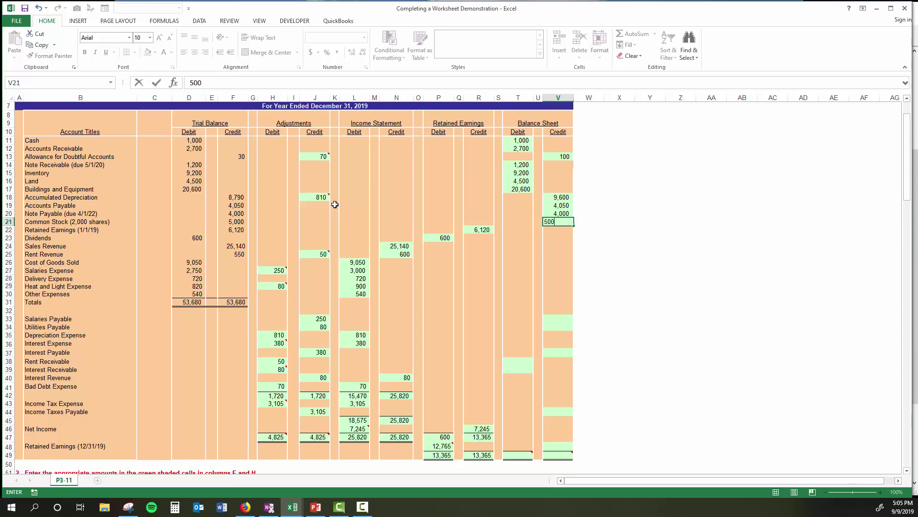
{"action": "type", "text": "00"}
{"action": "key", "text": "Return"}
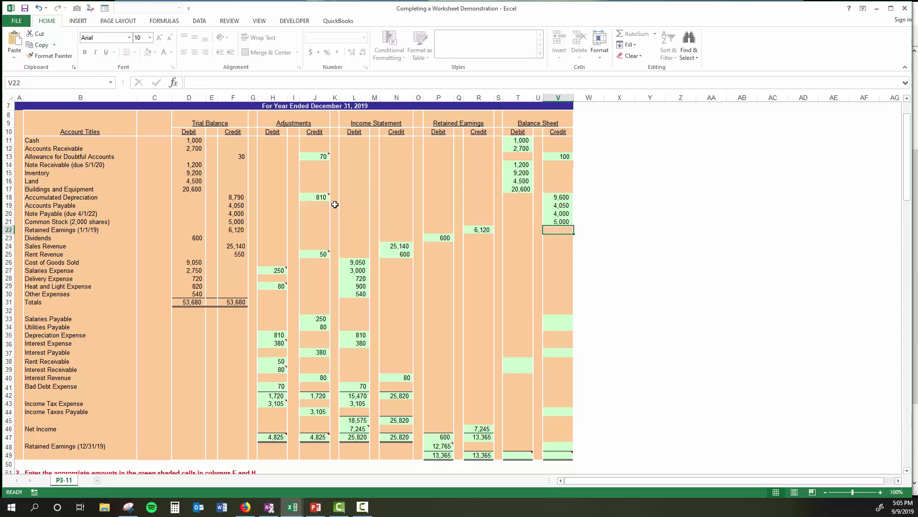
Step: Enter the Balance Sheet credits 250 for Salaries Payable in V33, 80 for Utilities Payable in V34 and 380 for Interest Payable in V37
{"action": "left_click", "coordinate": [555, 322]}
{"action": "type", "text": "250"}
{"action": "key", "text": "Return"}
{"action": "type", "text": "80"}
{"action": "key", "text": "Return"}
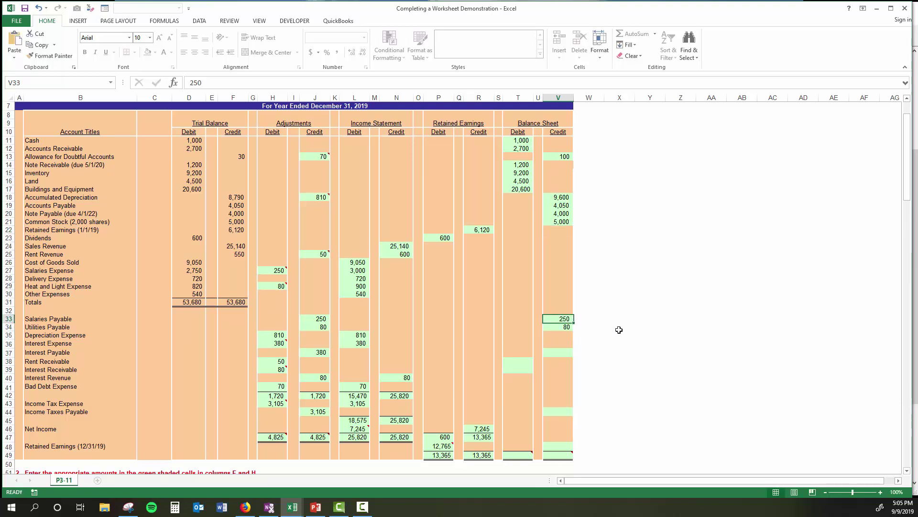
{"action": "key", "text": "Down"}
{"action": "key", "text": "Down"}
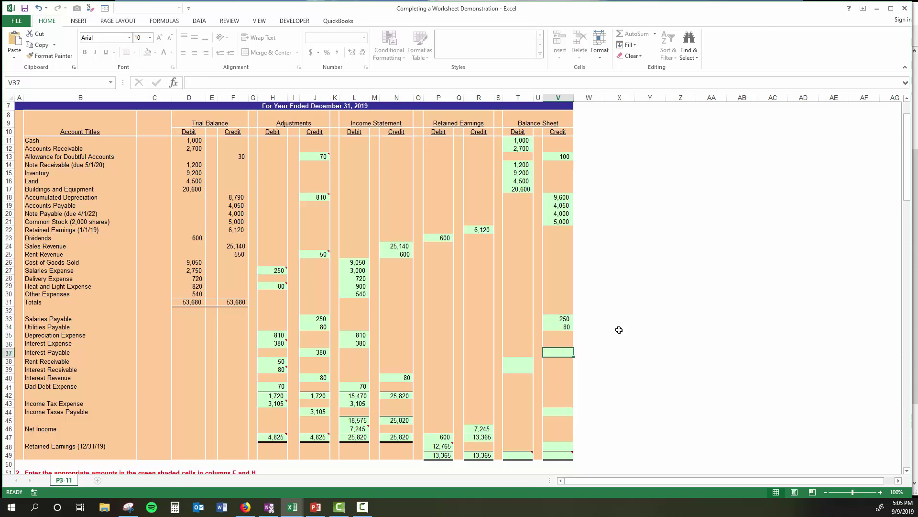
{"action": "type", "text": "38"}
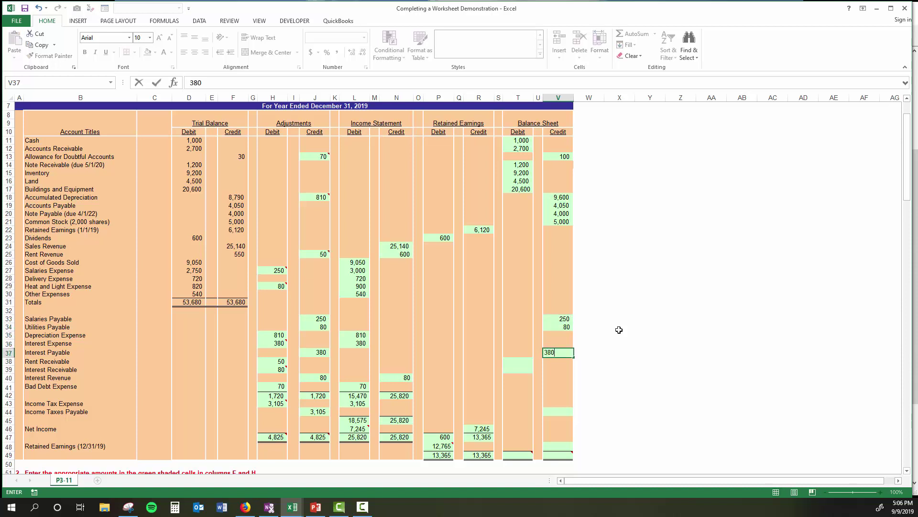
{"action": "type", "text": "0"}
{"action": "key", "text": "Return"}
Step: Enter the Balance Sheet debits 50 for Rent Receivable in T38 and 80 for Interest Receivable in T39
{"action": "key", "text": "Left"}
{"action": "key", "text": "Left"}
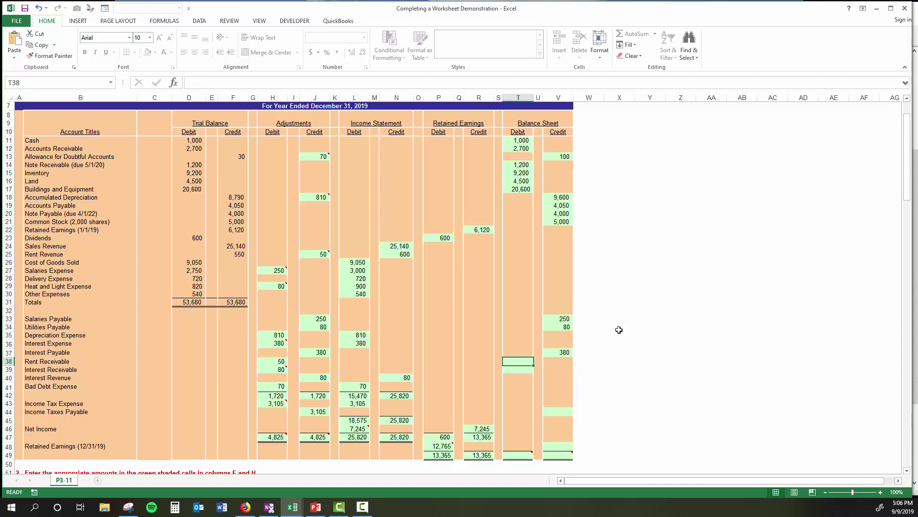
{"action": "type", "text": "50"}
{"action": "key", "text": "Return"}
{"action": "type", "text": "80"}
{"action": "key", "text": "Return"}
Step: Enter 3105 for Income Taxes Payable in the Balance Sheet credit column, cell V44
{"action": "key", "text": "Down"}
{"action": "key", "text": "Down"}
{"action": "key", "text": "Down"}
{"action": "key", "text": "Down"}
{"action": "key", "text": "Right"}
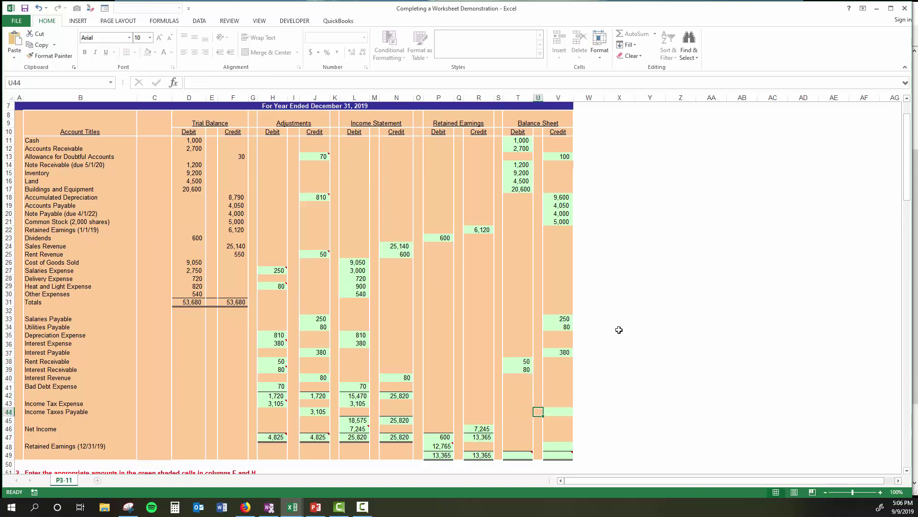
{"action": "key", "text": "Right"}
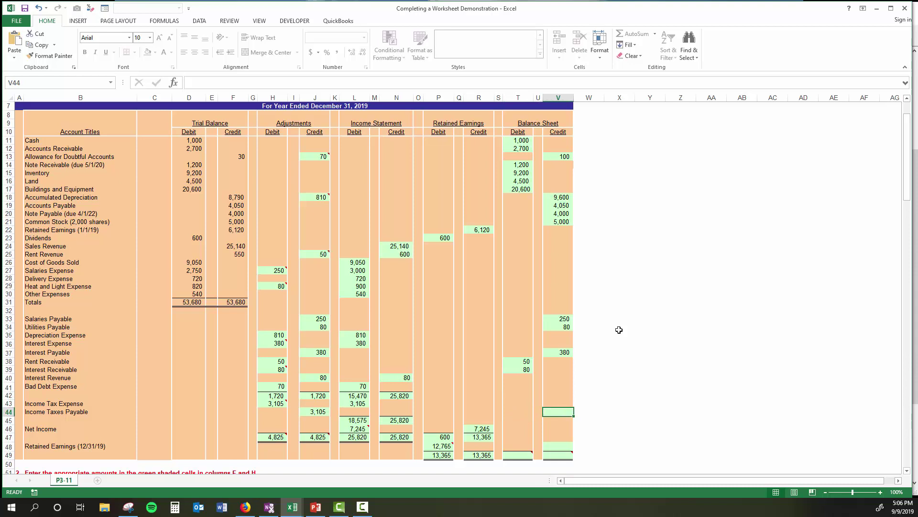
{"action": "type", "text": "31"}
{"action": "key", "text": "Return"}
Step: Carry the ending Retained Earnings into the Balance Sheet credit column by entering =P48 in V48
{"action": "key", "text": "Down"}
{"action": "key", "text": "Down"}
{"action": "key", "text": "Down"}
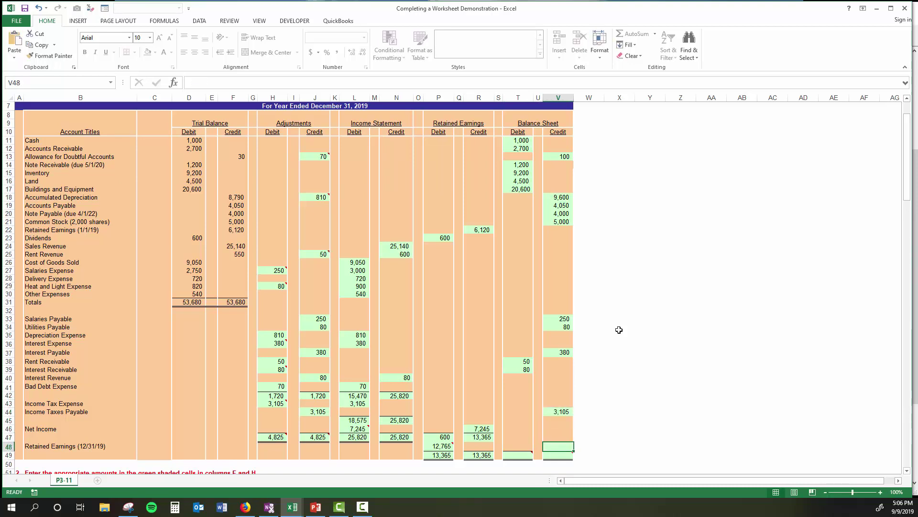
{"action": "type", "text": "="}
{"action": "left_click", "coordinate": [443, 446]}
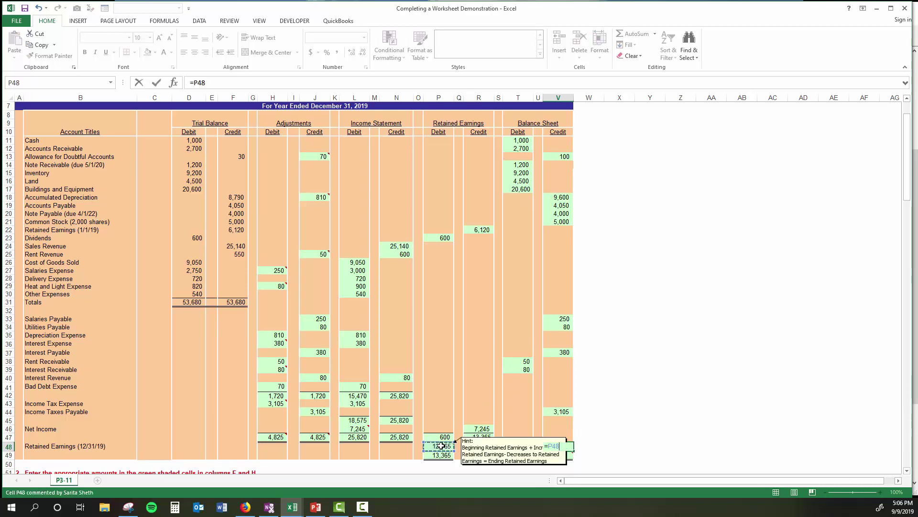
{"action": "key", "text": "Return"}
Step: Total the Balance Sheet debits in T49 with =T39+T38+T17+T16+T15+T14+T12+T11
{"action": "left_click", "coordinate": [517, 455]}
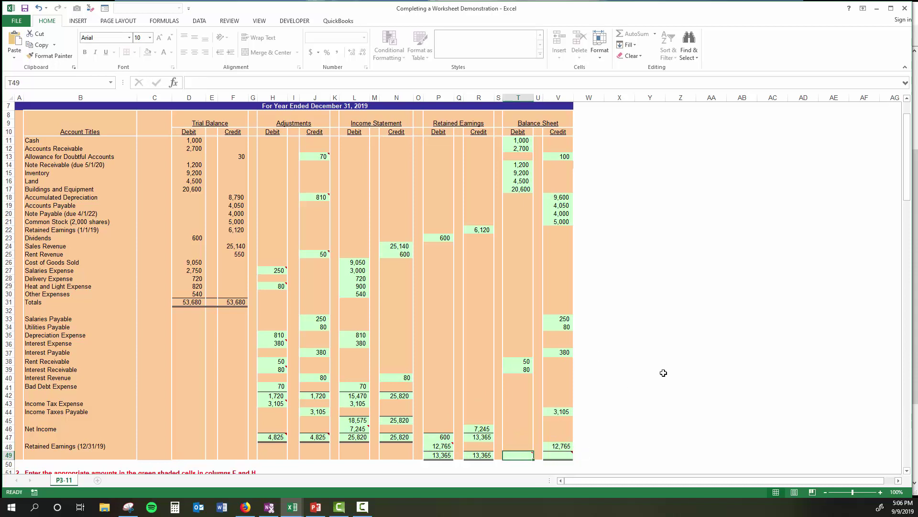
{"action": "type", "text": "="}
{"action": "left_click", "coordinate": [519, 371]}
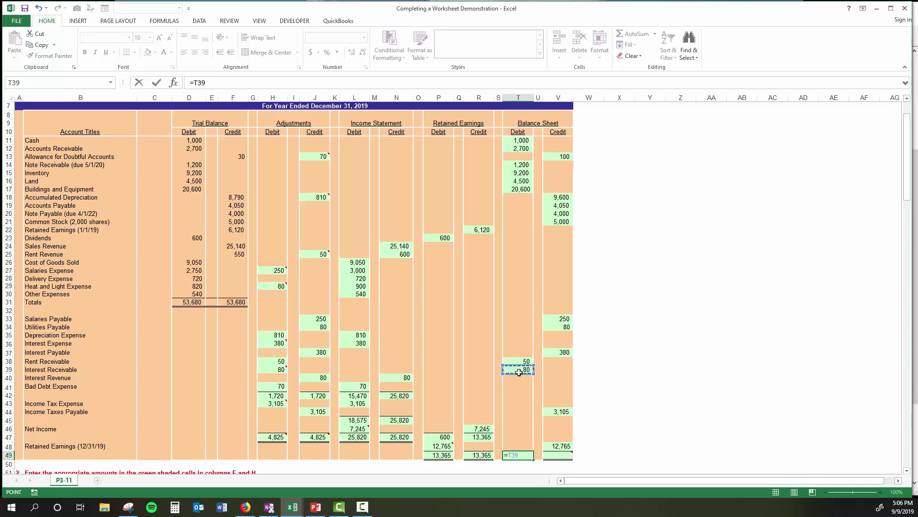
{"action": "type", "text": "+"}
{"action": "left_click", "coordinate": [526, 362]}
{"action": "type", "text": "+"}
{"action": "left_click", "coordinate": [526, 189]}
{"action": "type", "text": "+"}
{"action": "left_click", "coordinate": [526, 181]}
{"action": "type", "text": "+"}
{"action": "left_click", "coordinate": [526, 172]}
{"action": "type", "text": "+"}
{"action": "left_click", "coordinate": [526, 164]}
{"action": "type", "text": "+"}
{"action": "left_click", "coordinate": [526, 148]}
{"action": "type", "text": "+"}
{"action": "left_click", "coordinate": [526, 141]}
{"action": "key", "text": "Return"}
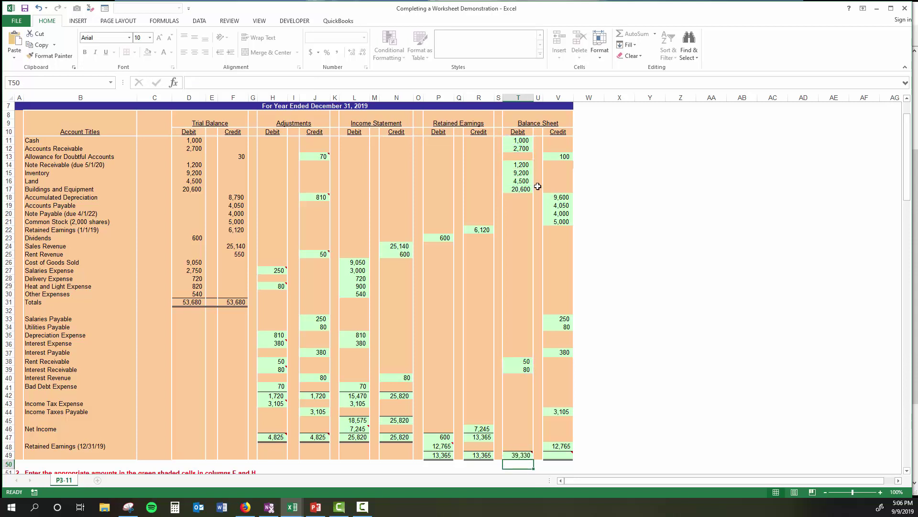
Step: Total the Balance Sheet credits in V49 with =V48+V44+V37+V34+V21+V20+V19+V18+V13
{"action": "left_click", "coordinate": [556, 454]}
{"action": "type", "text": "="}
{"action": "left_click", "coordinate": [546, 445]}
{"action": "type", "text": "+"}
{"action": "left_click", "coordinate": [561, 420]}
{"action": "left_click", "coordinate": [563, 412]}
{"action": "type", "text": "+"}
{"action": "left_click", "coordinate": [566, 352]}
{"action": "type", "text": "+"}
{"action": "left_click", "coordinate": [565, 328]}
{"action": "type", "text": "+"}
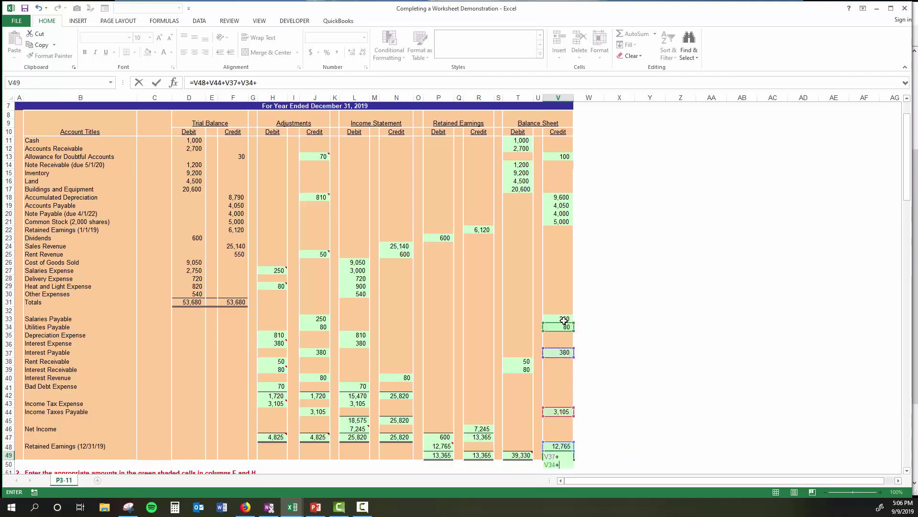
{"action": "left_click", "coordinate": [557, 221]}
{"action": "type", "text": "+"}
{"action": "left_click", "coordinate": [558, 213]}
{"action": "type", "text": "+"}
{"action": "left_click", "coordinate": [558, 205]}
{"action": "type", "text": "+"}
{"action": "left_click", "coordinate": [559, 196]}
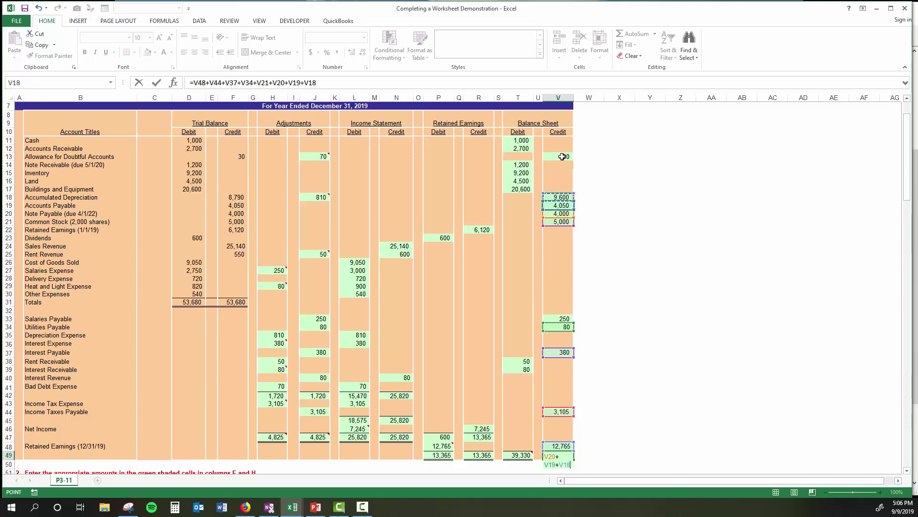
{"action": "type", "text": "+"}
{"action": "left_click", "coordinate": [562, 156]}
{"action": "key", "text": "Return"}
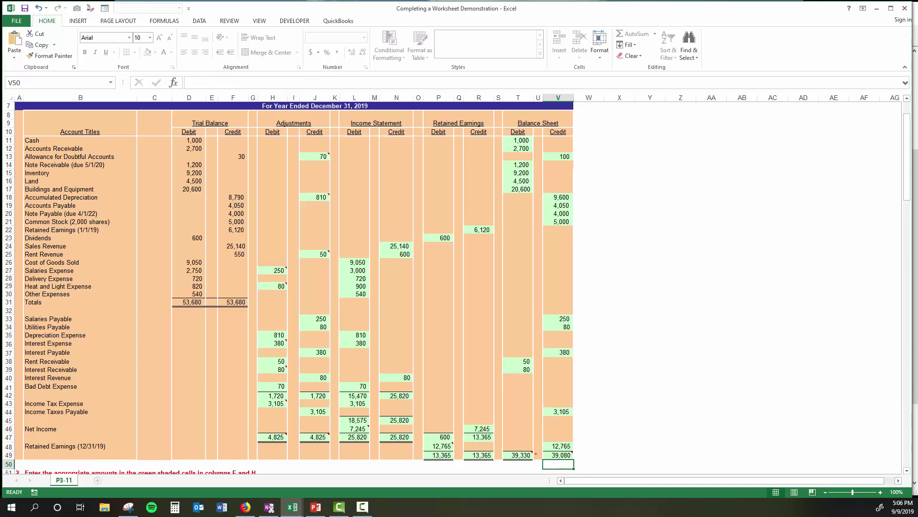
Step: Add the Salaries Payable cell V33 to the start of the Balance Sheet credit total formula in V49
{"action": "key", "text": "Up"}
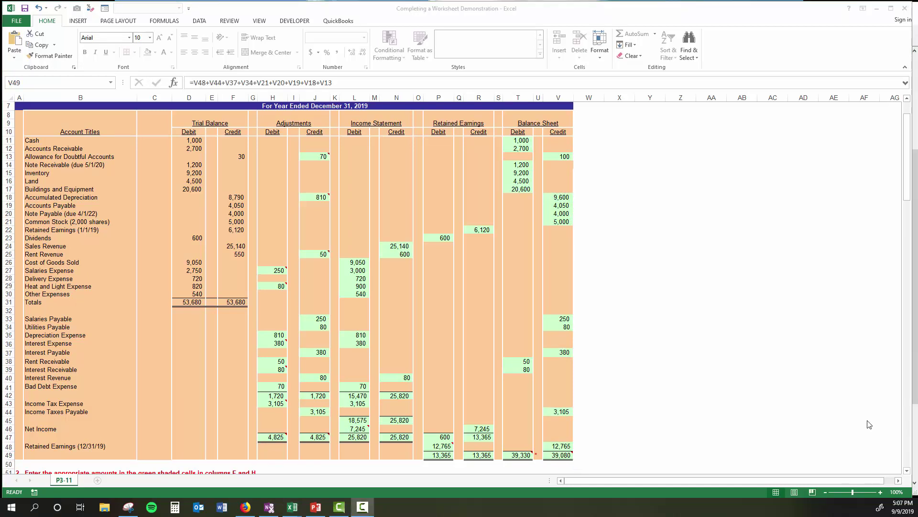
{"action": "left_click", "coordinate": [555, 456]}
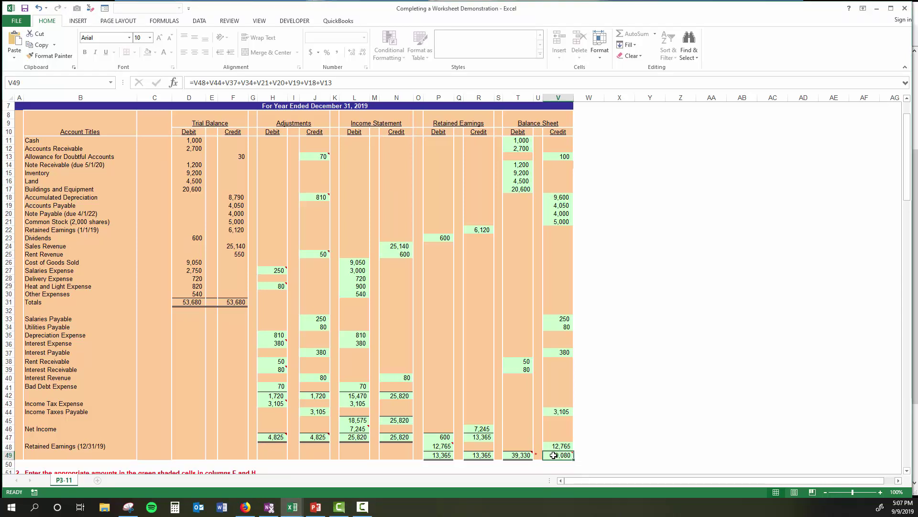
{"action": "double_click", "coordinate": [554, 455]}
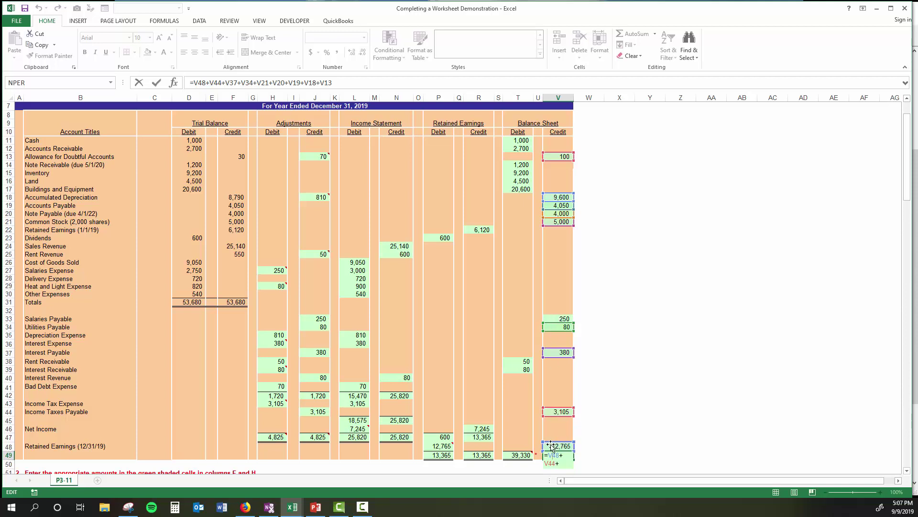
{"action": "mouse_move", "coordinate": [547, 454]}
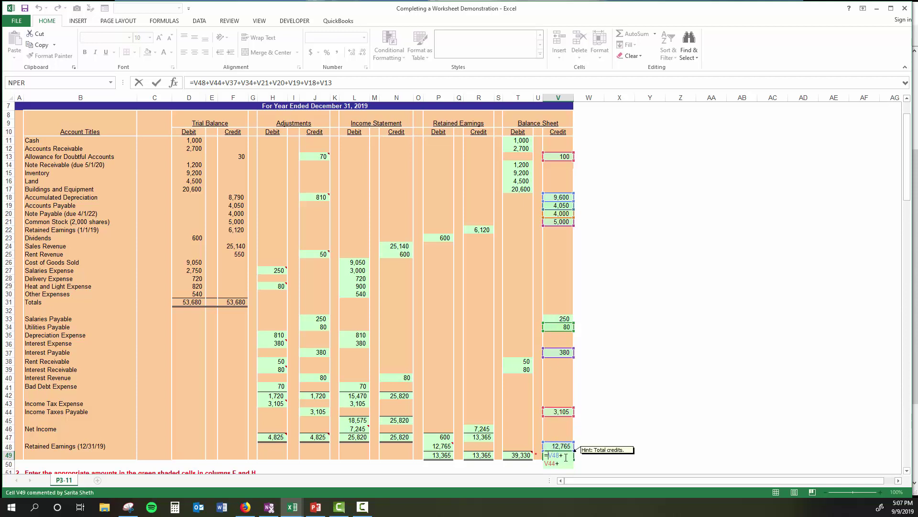
{"action": "left_click", "coordinate": [561, 320]}
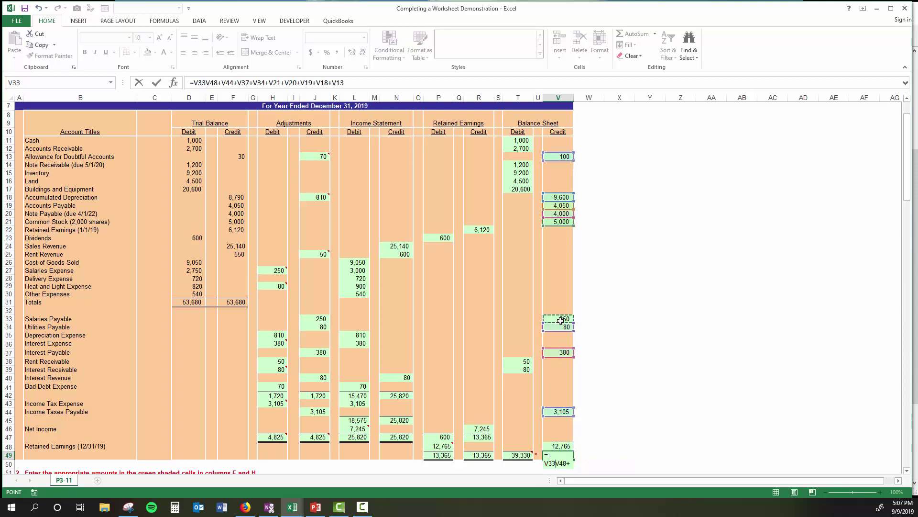
{"action": "type", "text": "+"}
{"action": "key", "text": "Return"}
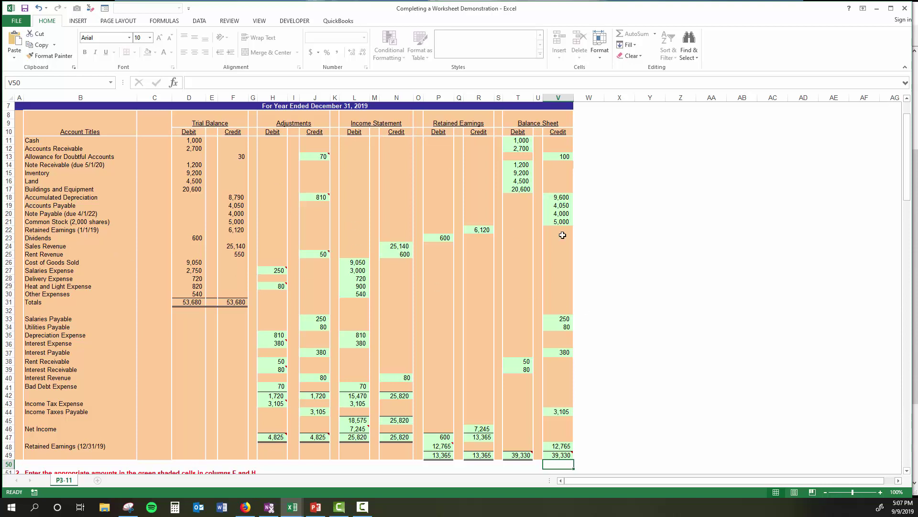
Step: Review the sections below the worksheet and its Income Statement, Retained Earnings and Balance Sheet columns, including the Sales Revenue credit
{"action": "scroll", "coordinate": [629, 240], "scroll_direction": "down", "scroll_amount": 4}
{"action": "scroll", "coordinate": [614, 269], "scroll_direction": "down", "scroll_amount": 9}
{"action": "scroll", "coordinate": [614, 270], "scroll_direction": "down", "scroll_amount": 6}
{"action": "scroll", "coordinate": [603, 321], "scroll_direction": "down", "scroll_amount": 11}
{"action": "scroll", "coordinate": [459, 346], "scroll_direction": "up", "scroll_amount": 20}
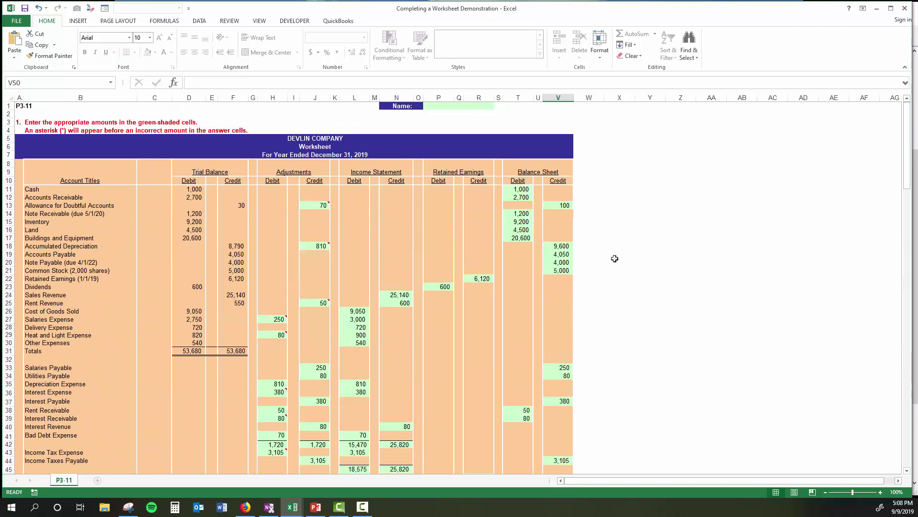
{"action": "scroll", "coordinate": [555, 239], "scroll_direction": "down", "scroll_amount": 1}
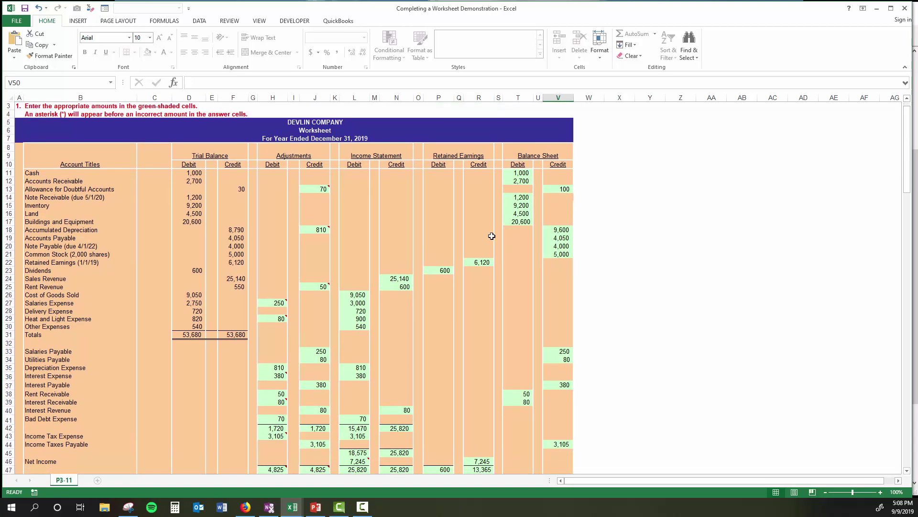
{"action": "left_click_drag", "start_coordinate": [353, 147], "coordinate": [542, 453]}
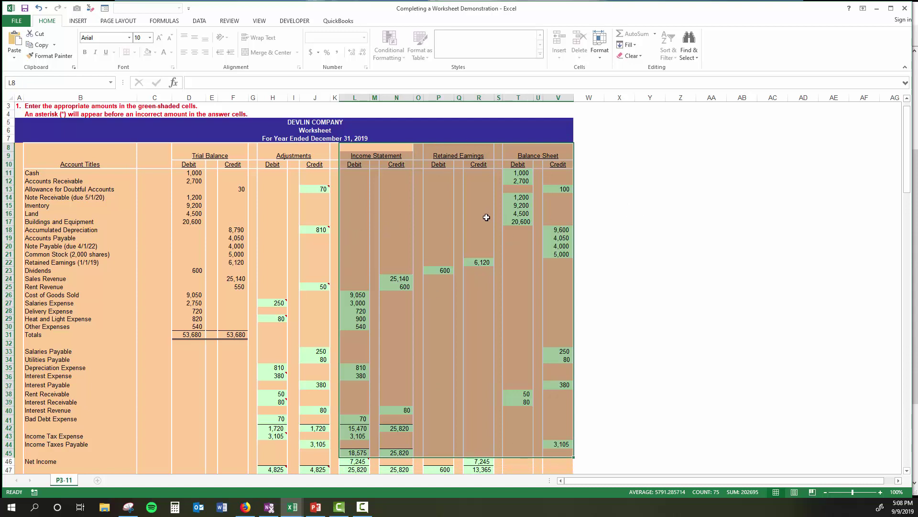
{"action": "scroll", "coordinate": [648, 264], "scroll_direction": "down", "scroll_amount": 2}
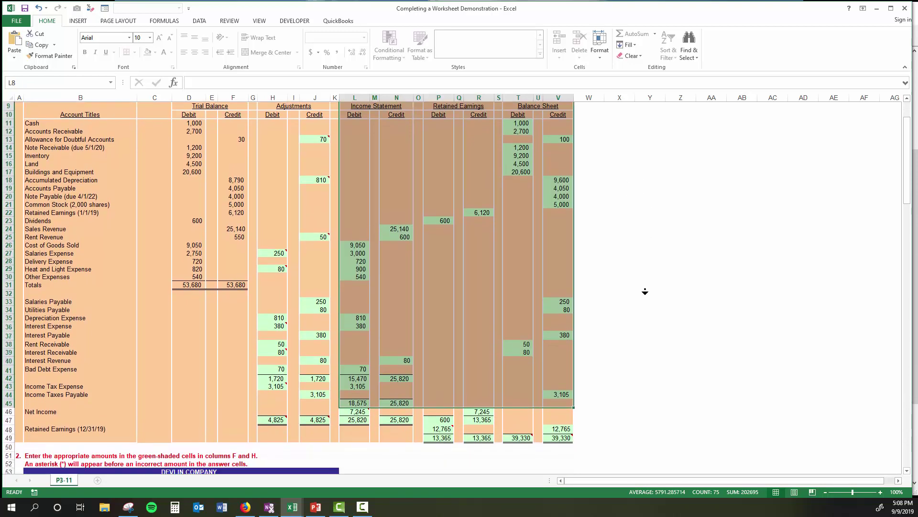
{"action": "left_click", "coordinate": [646, 292]}
{"action": "left_click", "coordinate": [401, 230]}
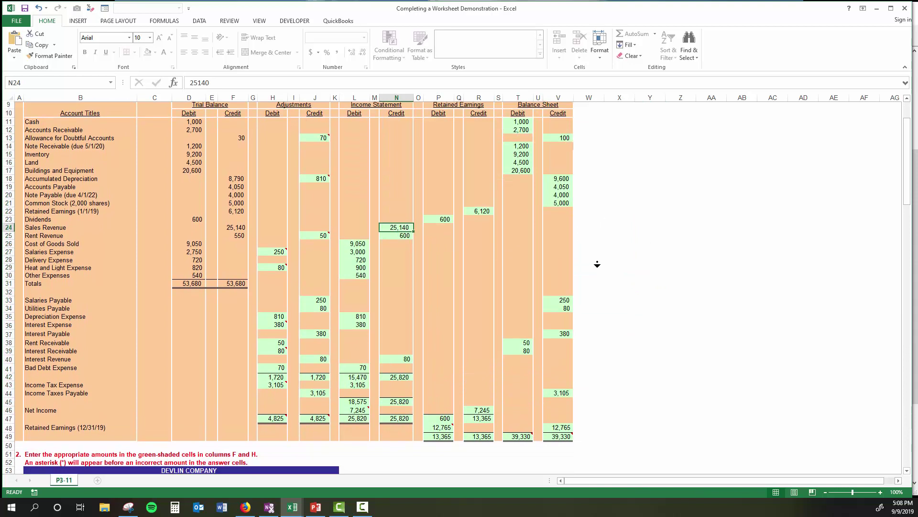
Step: Compare the blank Income Statement section, starting at Sales Revenue in H56, with the completed worksheet columns above it
{"action": "scroll", "coordinate": [595, 287], "scroll_direction": "down", "scroll_amount": 5}
{"action": "left_click", "coordinate": [268, 377]}
{"action": "scroll", "coordinate": [217, 389], "scroll_direction": "down", "scroll_amount": 3}
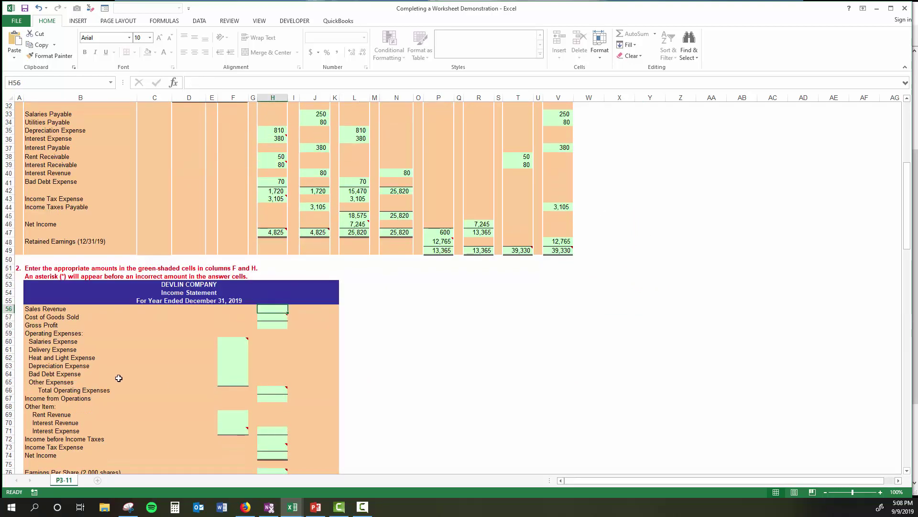
{"action": "scroll", "coordinate": [119, 378], "scroll_direction": "down", "scroll_amount": 1}
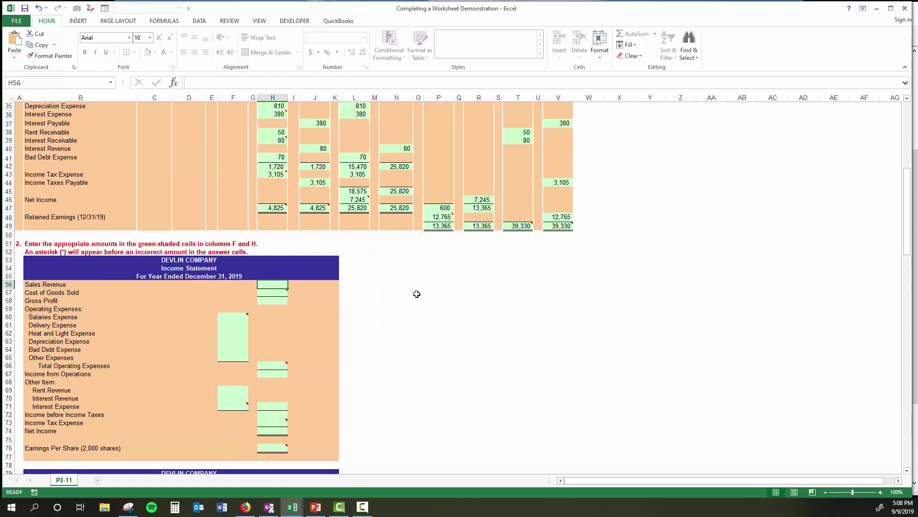
{"action": "scroll", "coordinate": [325, 293], "scroll_direction": "up", "scroll_amount": 5}
{"action": "scroll", "coordinate": [455, 258], "scroll_direction": "up", "scroll_amount": 7}
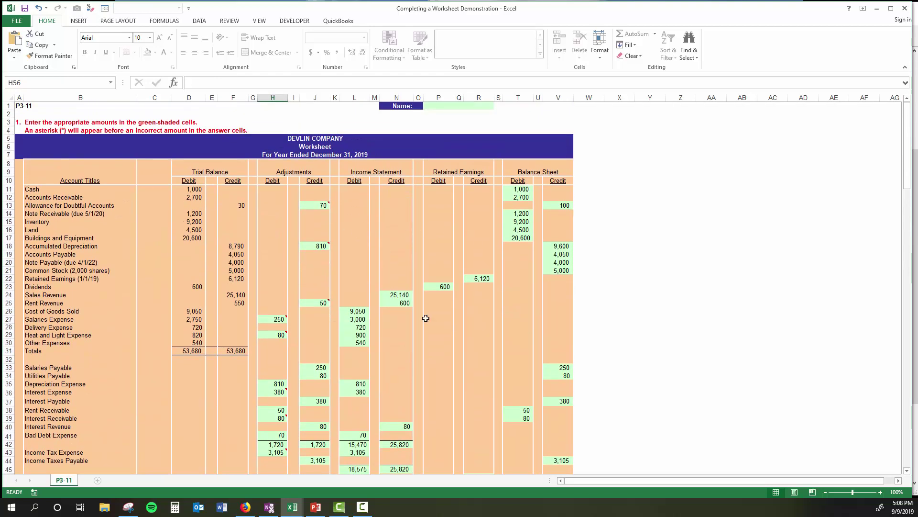
{"action": "scroll", "coordinate": [632, 285], "scroll_direction": "down", "scroll_amount": 1}
{"action": "scroll", "coordinate": [632, 285], "scroll_direction": "down", "scroll_amount": 3}
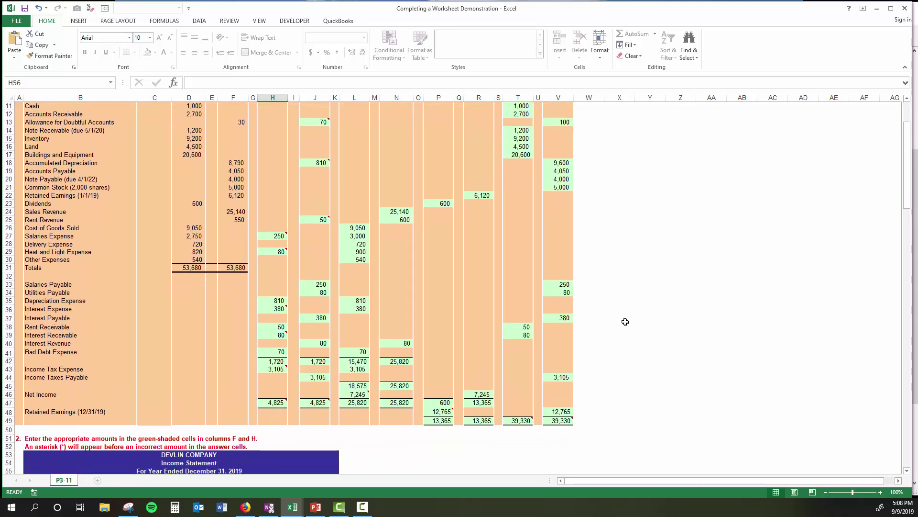
{"action": "scroll", "coordinate": [619, 386], "scroll_direction": "down", "scroll_amount": 10}
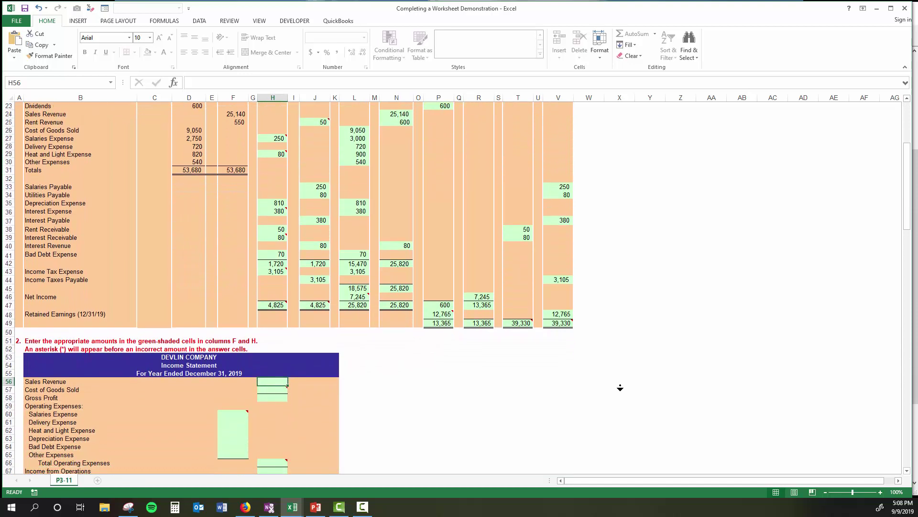
Step: Look through the Statement of Retained Earnings, Balance Sheet, Adjusting Entries and Closing Entries sections, then return to the worksheet
{"action": "left_click", "coordinate": [416, 339]}
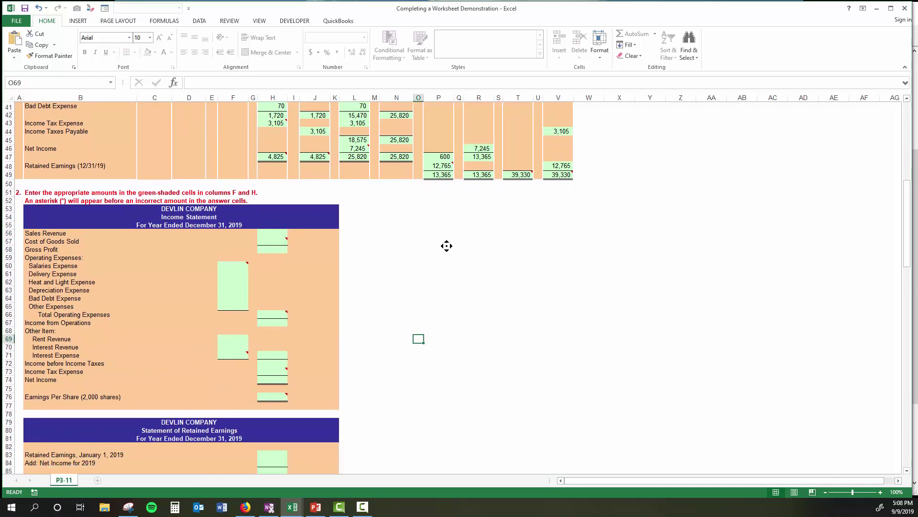
{"action": "scroll", "coordinate": [437, 303], "scroll_direction": "down", "scroll_amount": 9}
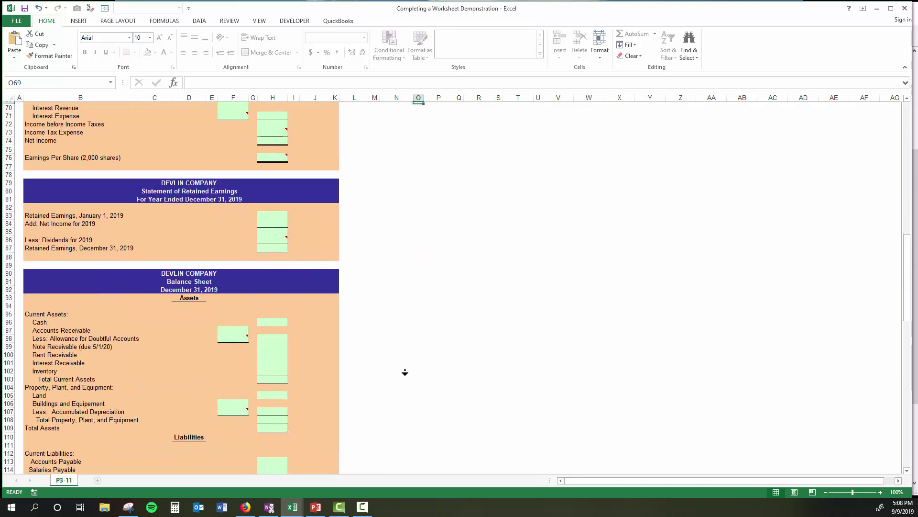
{"action": "scroll", "coordinate": [405, 369], "scroll_direction": "down", "scroll_amount": 15}
{"action": "scroll", "coordinate": [415, 373], "scroll_direction": "down", "scroll_amount": 2}
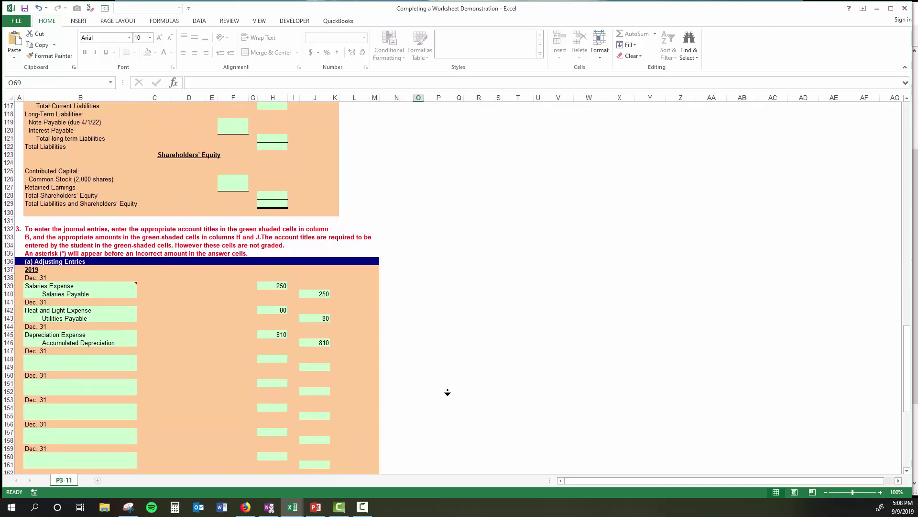
{"action": "scroll", "coordinate": [447, 392], "scroll_direction": "down", "scroll_amount": 2}
{"action": "scroll", "coordinate": [443, 372], "scroll_direction": "down", "scroll_amount": 1}
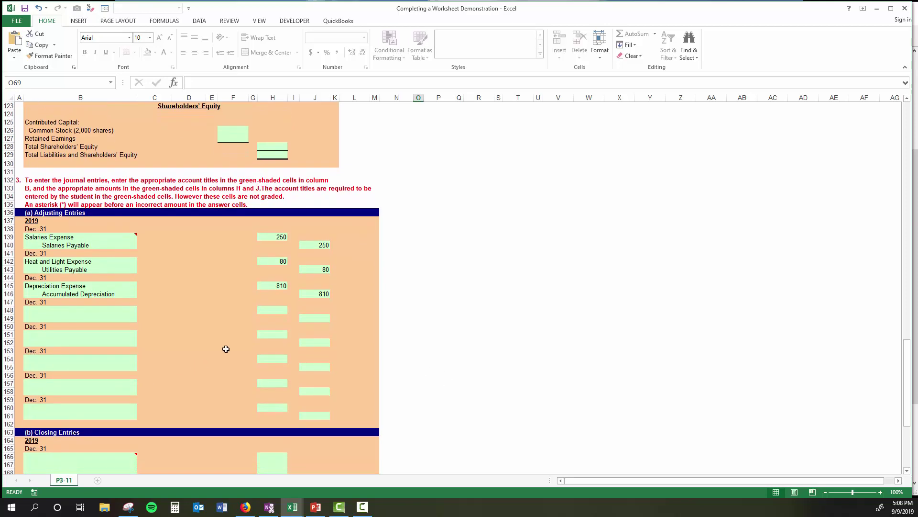
{"action": "scroll", "coordinate": [447, 268], "scroll_direction": "up", "scroll_amount": 20}
{"action": "scroll", "coordinate": [447, 268], "scroll_direction": "up", "scroll_amount": 14}
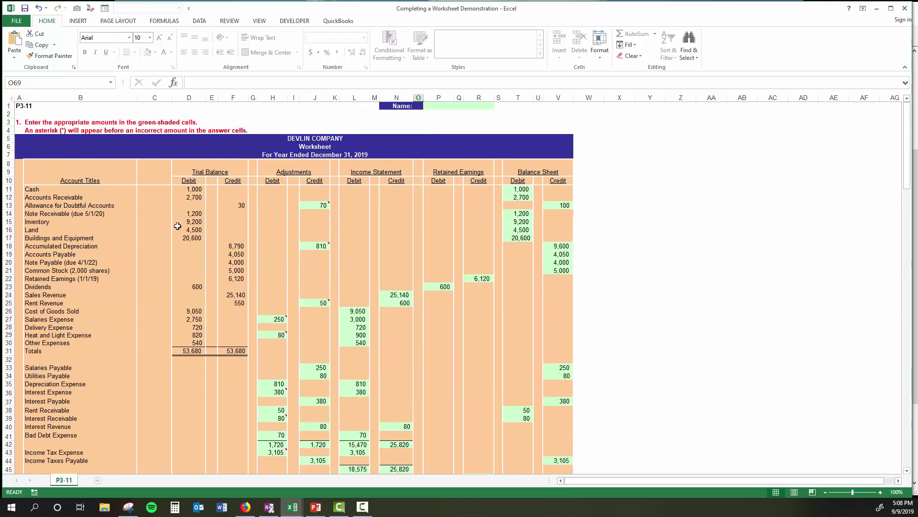
{"action": "scroll", "coordinate": [177, 230], "scroll_direction": "down", "scroll_amount": 1}
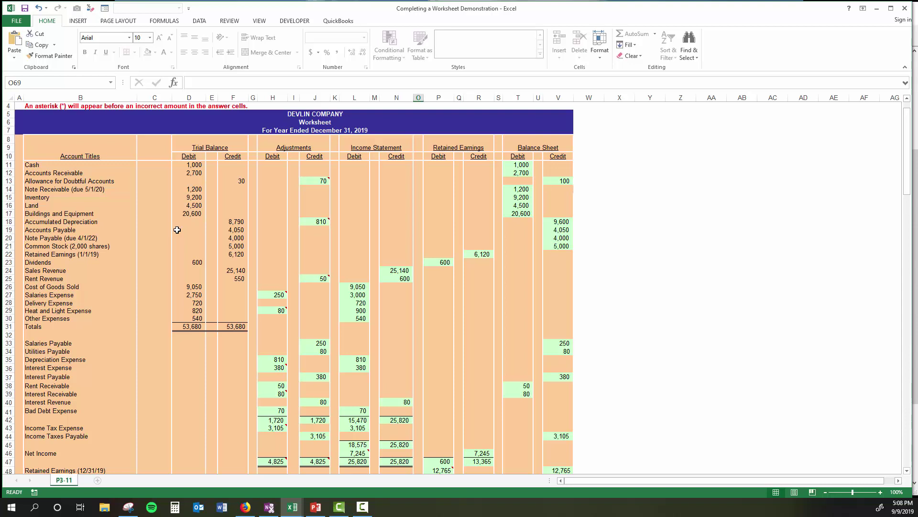